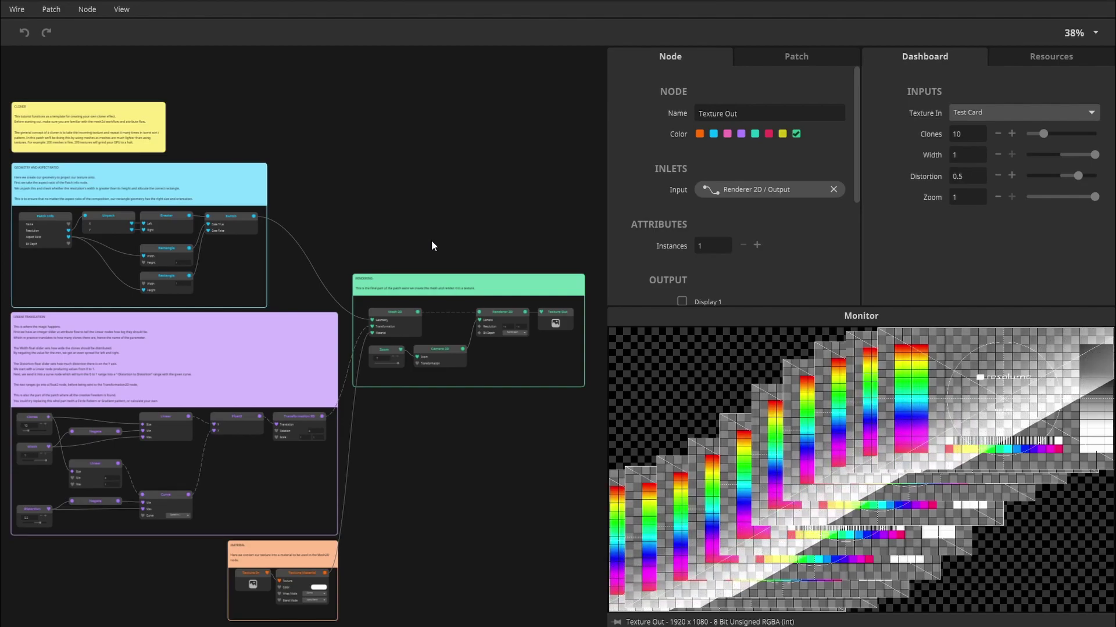
- Examine the finished cloner patch by previewing its Texture In, Mesh 2D and Texture Out nodes in the monitor
{"action": "left_click_drag", "start_coordinate": [432, 241], "coordinate": [432, 234]}
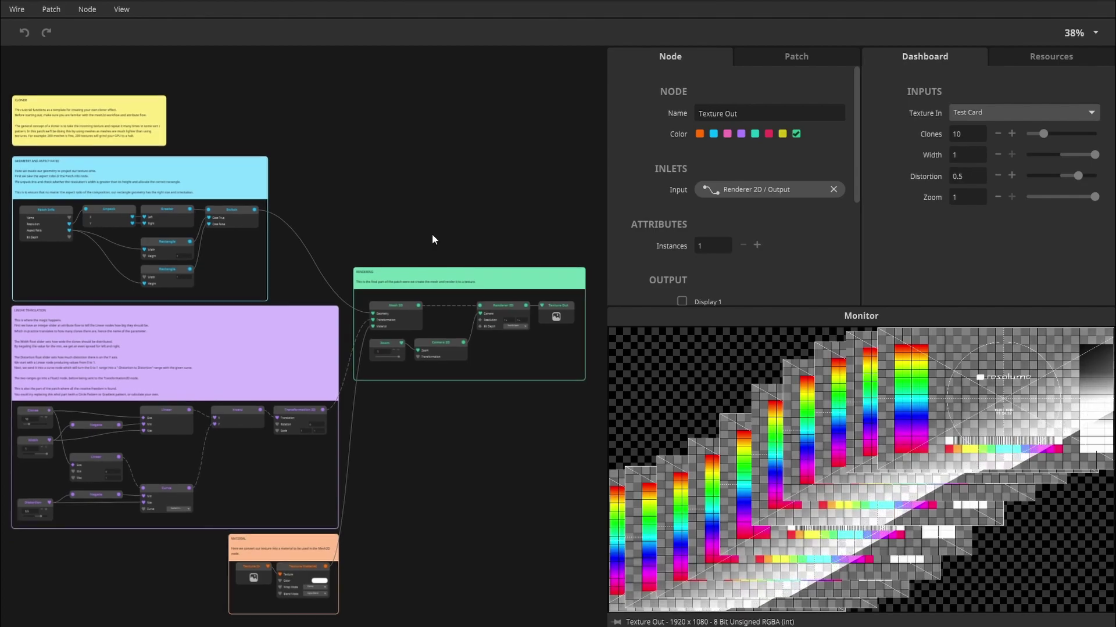
{"action": "scroll", "coordinate": [445, 235], "scroll_direction": "up", "scroll_amount": 3}
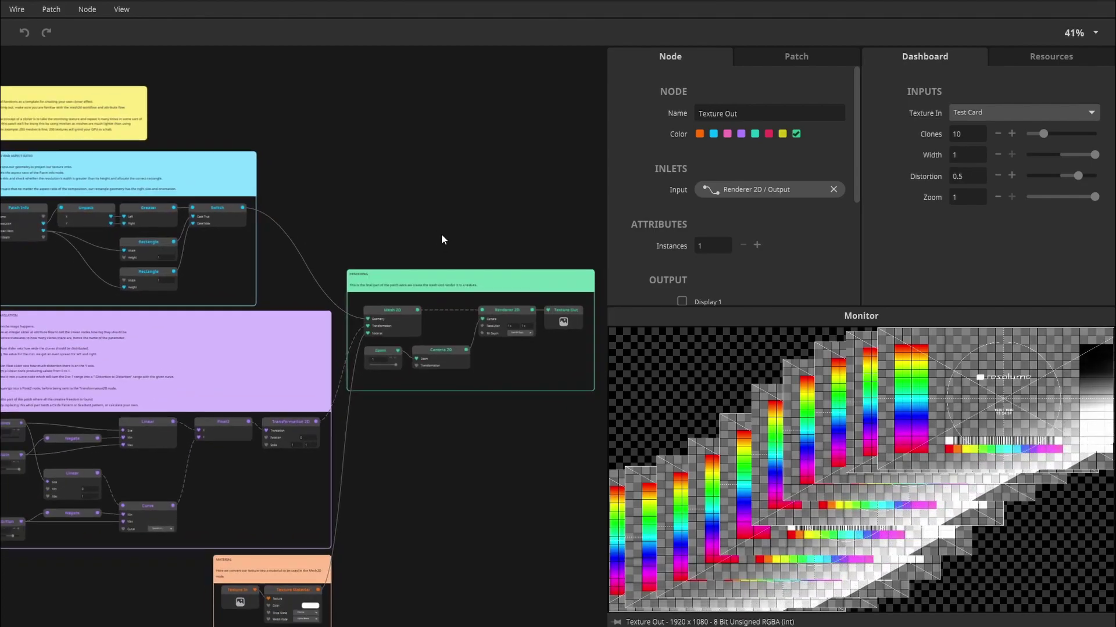
{"action": "left_click_drag", "start_coordinate": [441, 235], "coordinate": [454, 175]}
{"action": "left_click", "coordinate": [258, 529]}
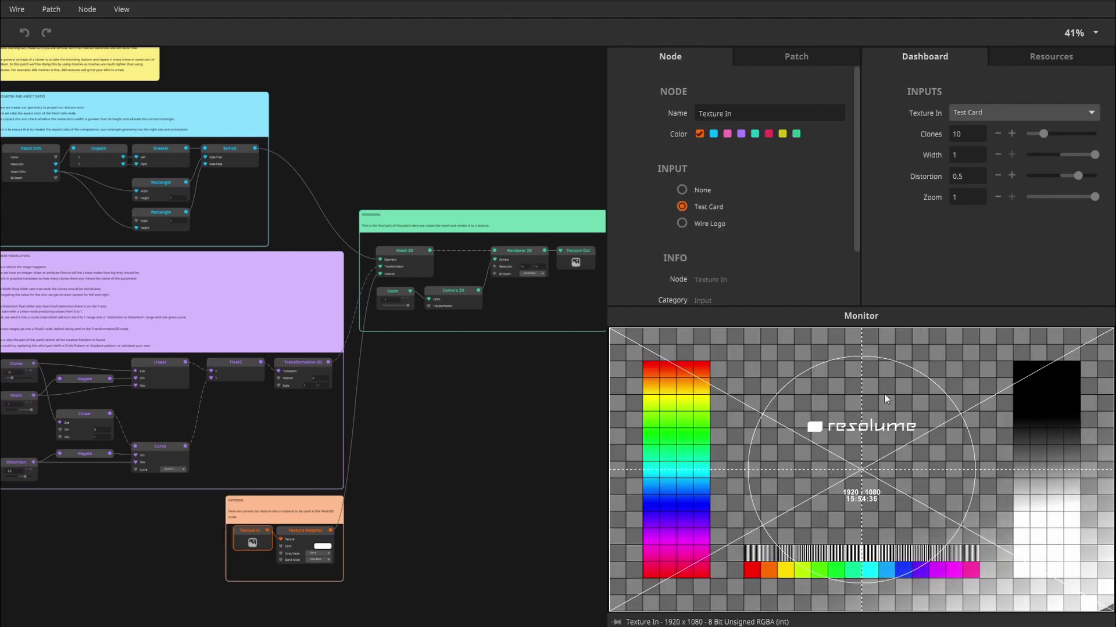
{"action": "left_click_drag", "start_coordinate": [523, 383], "coordinate": [473, 396]}
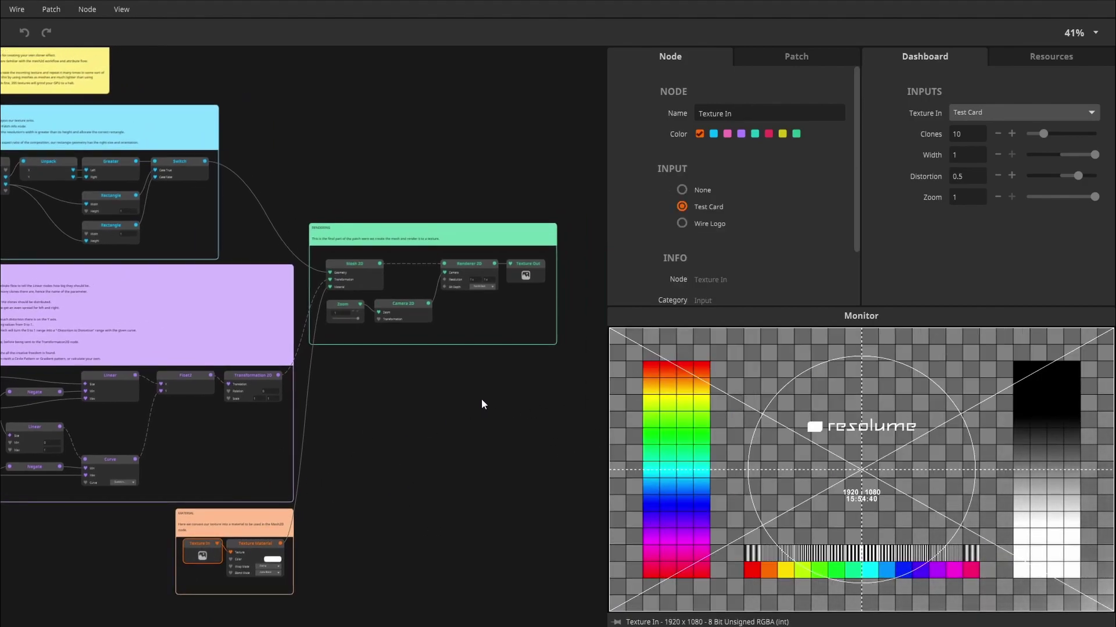
{"action": "scroll", "coordinate": [487, 402], "scroll_direction": "up", "scroll_amount": 2}
{"action": "left_click", "coordinate": [313, 248]}
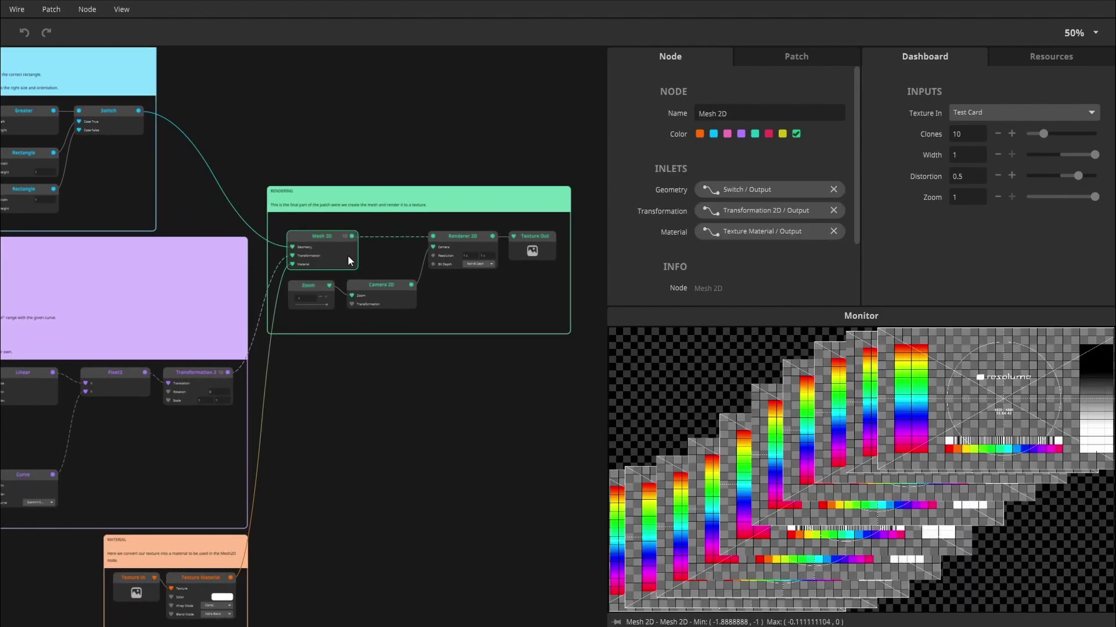
{"action": "left_click", "coordinate": [548, 259]}
{"action": "scroll", "coordinate": [485, 337], "scroll_direction": "up", "scroll_amount": 1}
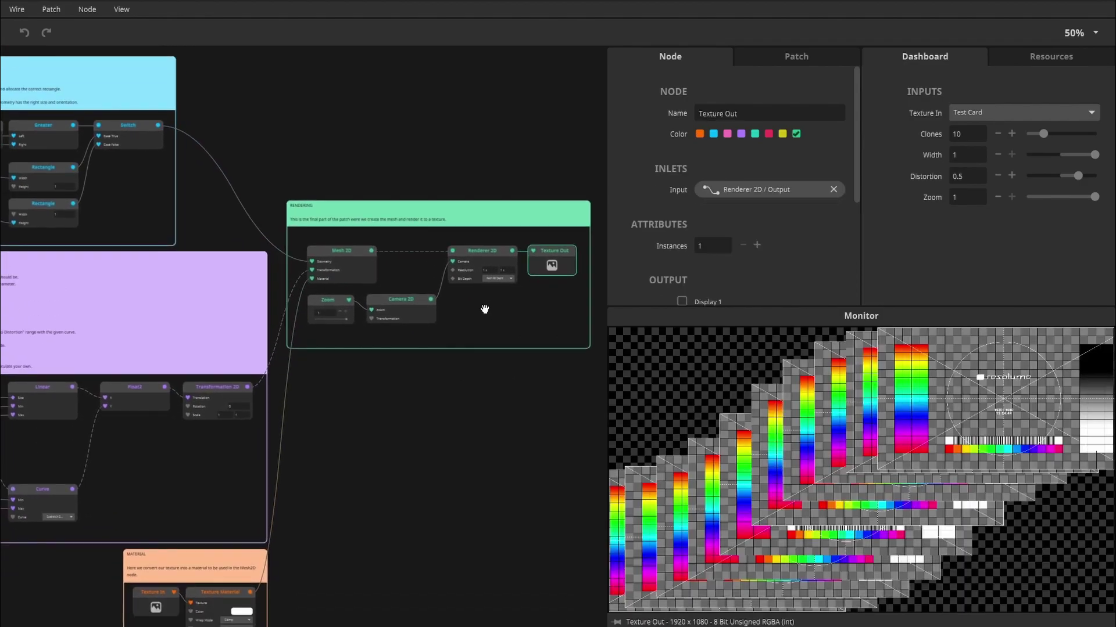
- Set the cloner's Clones to 13, Width to about 0.9, Distortion to about 0.6 and Zoom to about 0.7
{"action": "mouse_move", "coordinate": [1043, 134]}
{"action": "left_mouse_down"}
{"action": "mouse_move", "coordinate": [1071, 138]}
{"action": "mouse_move", "coordinate": [1048, 134]}
{"action": "mouse_move", "coordinate": [1036, 162]}
{"action": "mouse_move", "coordinate": [1058, 156]}
{"action": "mouse_move", "coordinate": [1041, 180]}
{"action": "mouse_move", "coordinate": [1069, 178]}
{"action": "mouse_move", "coordinate": [1034, 154]}
{"action": "left_mouse_up"}
{"action": "left_click_drag", "start_coordinate": [1094, 197], "coordinate": [1075, 197]}
{"action": "left_click", "coordinate": [1079, 175]}
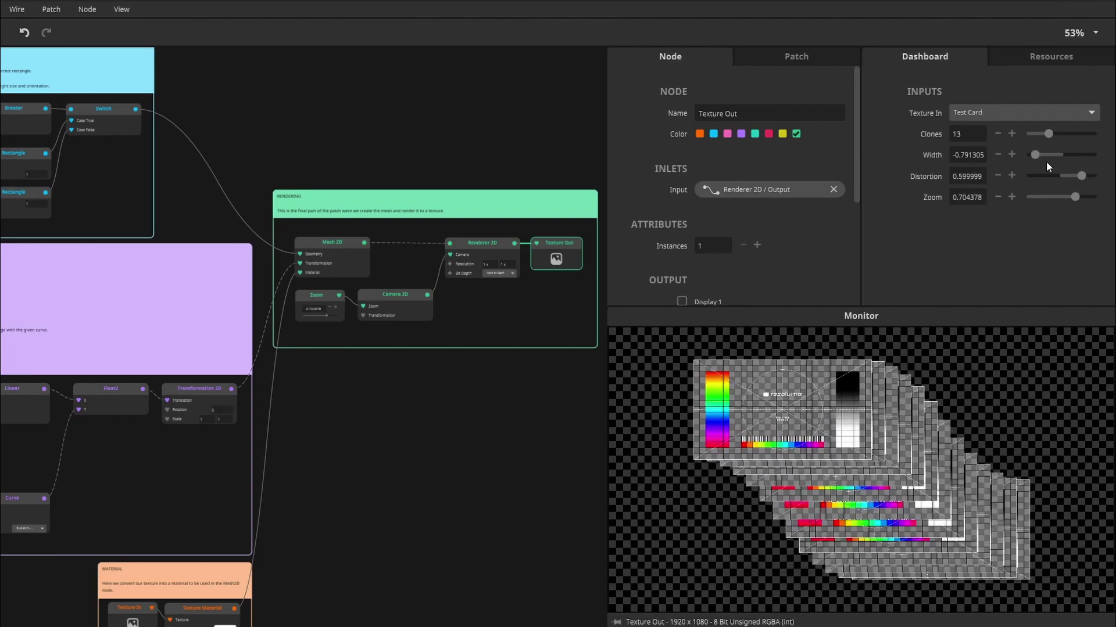
{"action": "left_click_drag", "start_coordinate": [1046, 162], "coordinate": [1089, 164]}
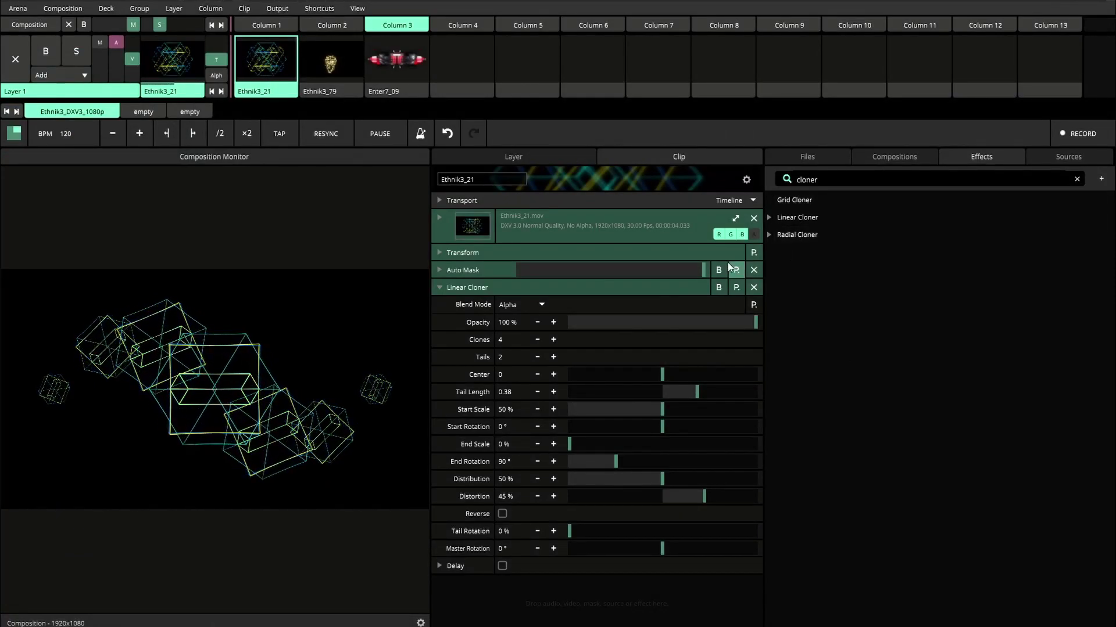
- Switch to Resolume Arena and play the Ethnik3_79 and Enter7_09 clips to look at their cloner effects
{"action": "left_click", "coordinate": [331, 64]}
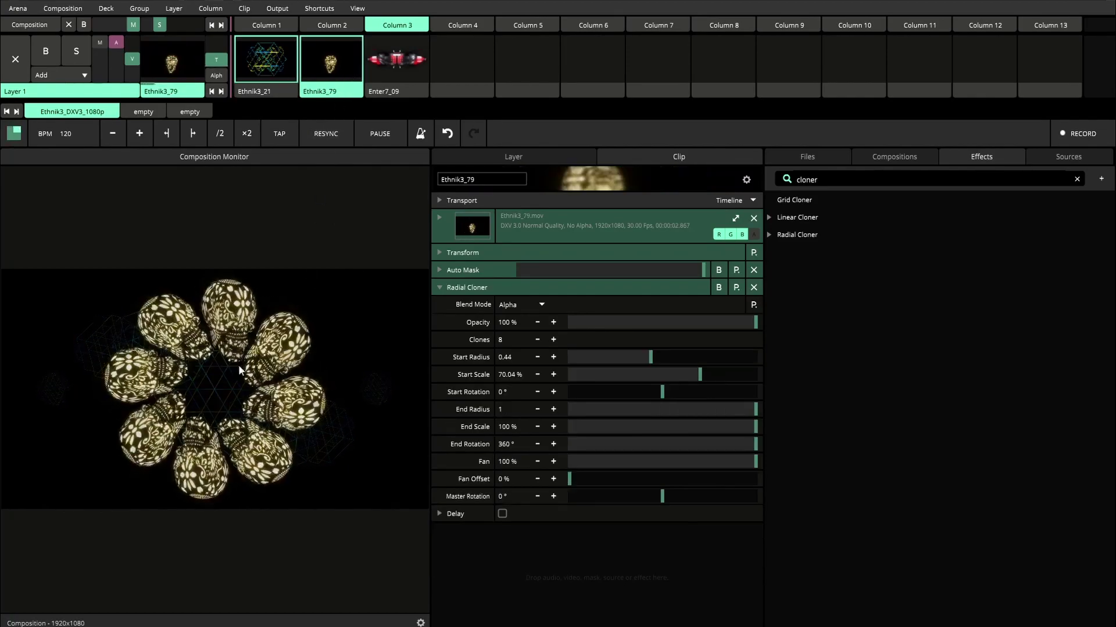
{"action": "left_click", "coordinate": [400, 58]}
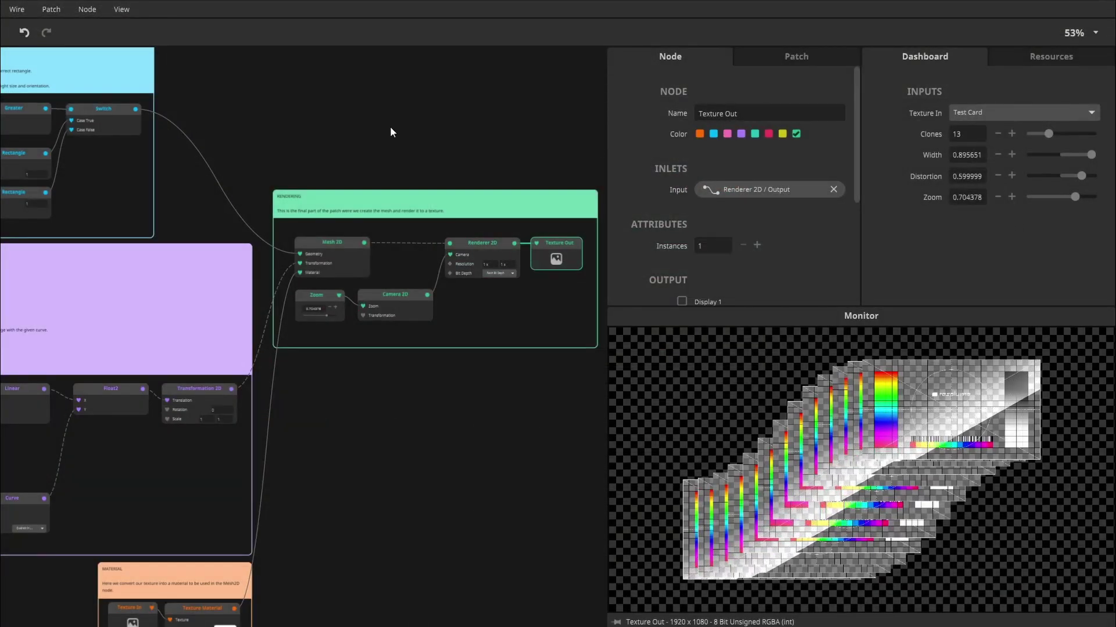
{"action": "left_click_drag", "start_coordinate": [390, 131], "coordinate": [371, 162]}
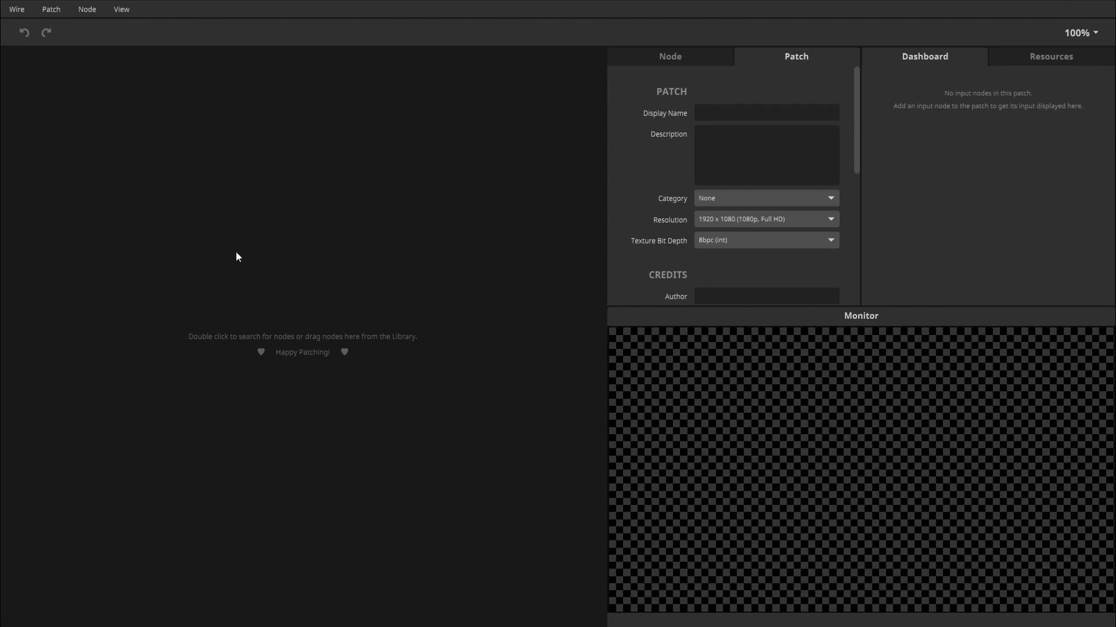
- Add a 2D Rectangle node to the empty patch and place it in the upper part of the canvas
{"action": "double_click", "coordinate": [214, 249]}
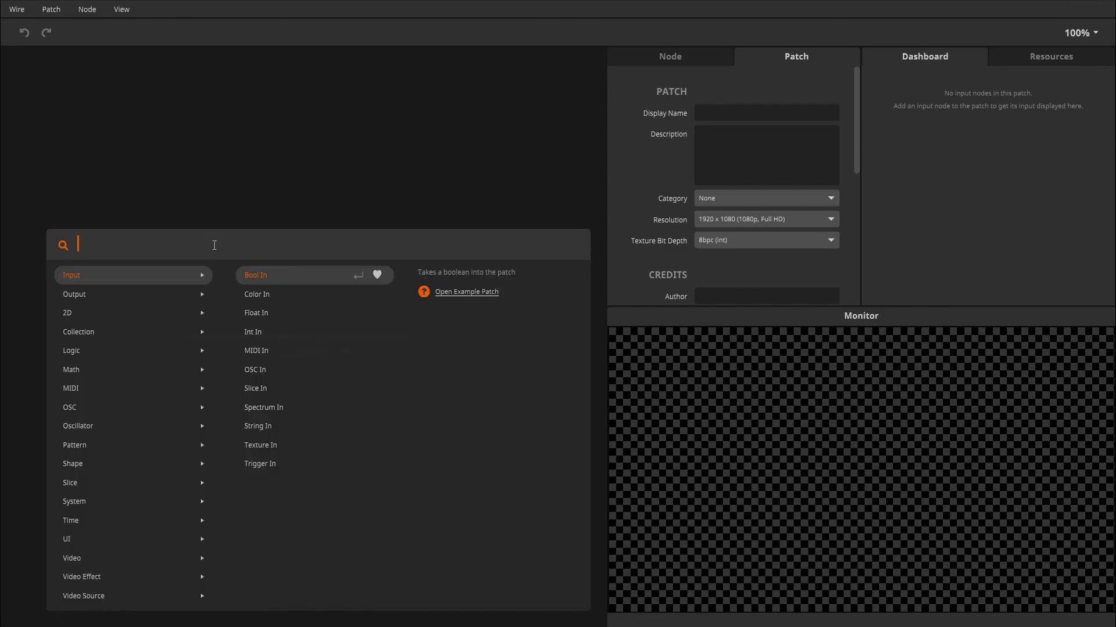
{"action": "type", "text": "rec"}
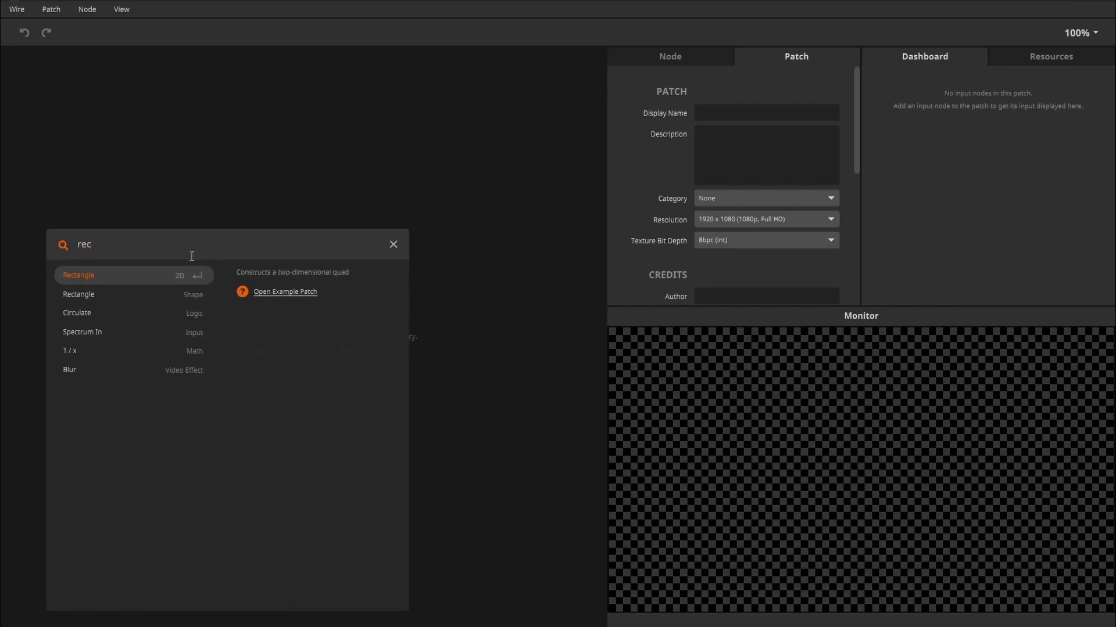
{"action": "left_click", "coordinate": [120, 279]}
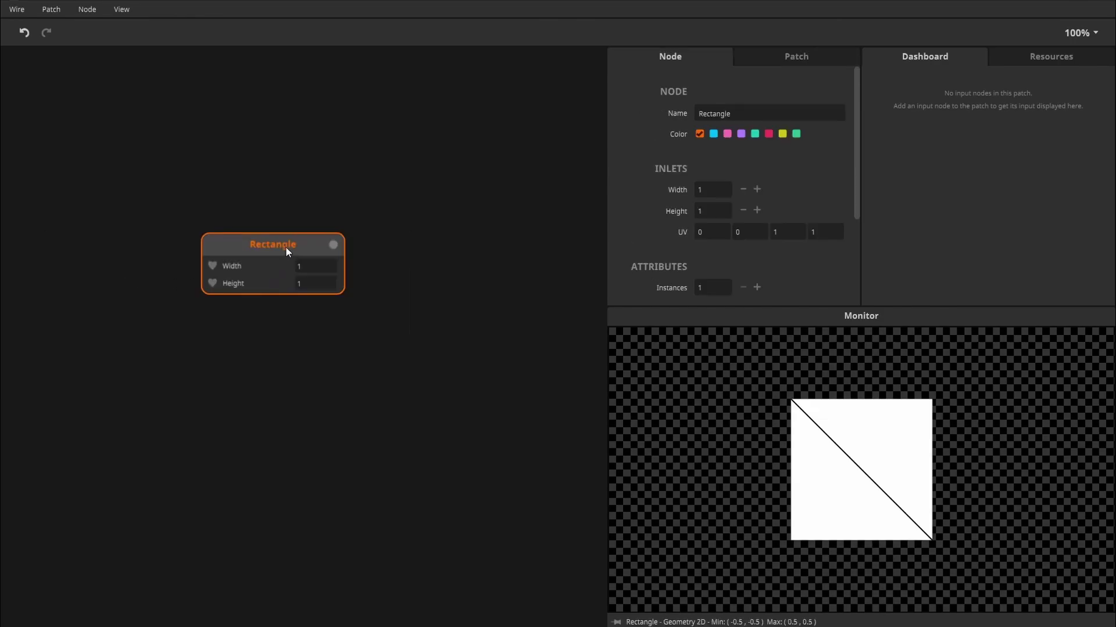
{"action": "left_click_drag", "start_coordinate": [284, 243], "coordinate": [266, 216]}
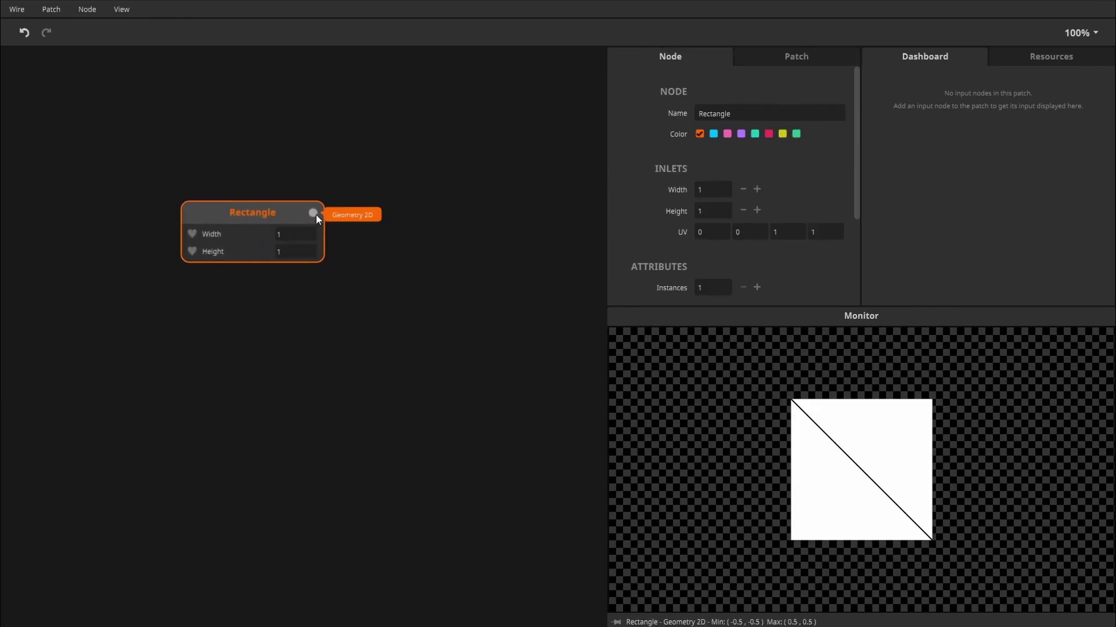
- Create a Mesh 2D node from the Rectangle's output, feeding its Geometry inlet, and place it beside the Rectangle
{"action": "left_click_drag", "start_coordinate": [314, 214], "coordinate": [363, 262]}
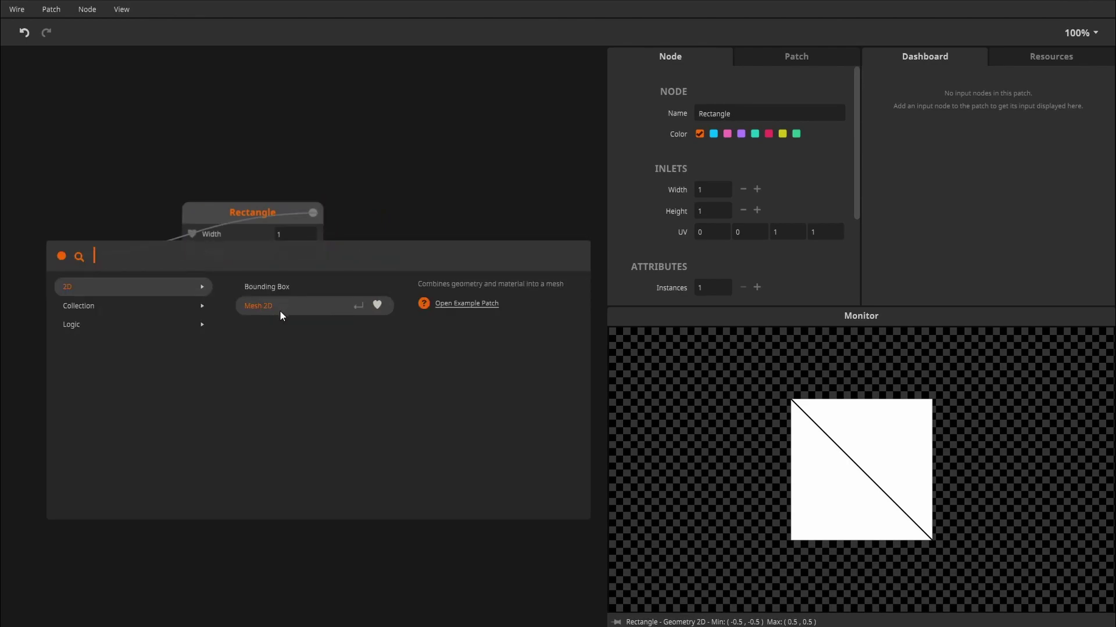
{"action": "left_click", "coordinate": [280, 310]}
{"action": "left_click_drag", "start_coordinate": [422, 263], "coordinate": [501, 278]}
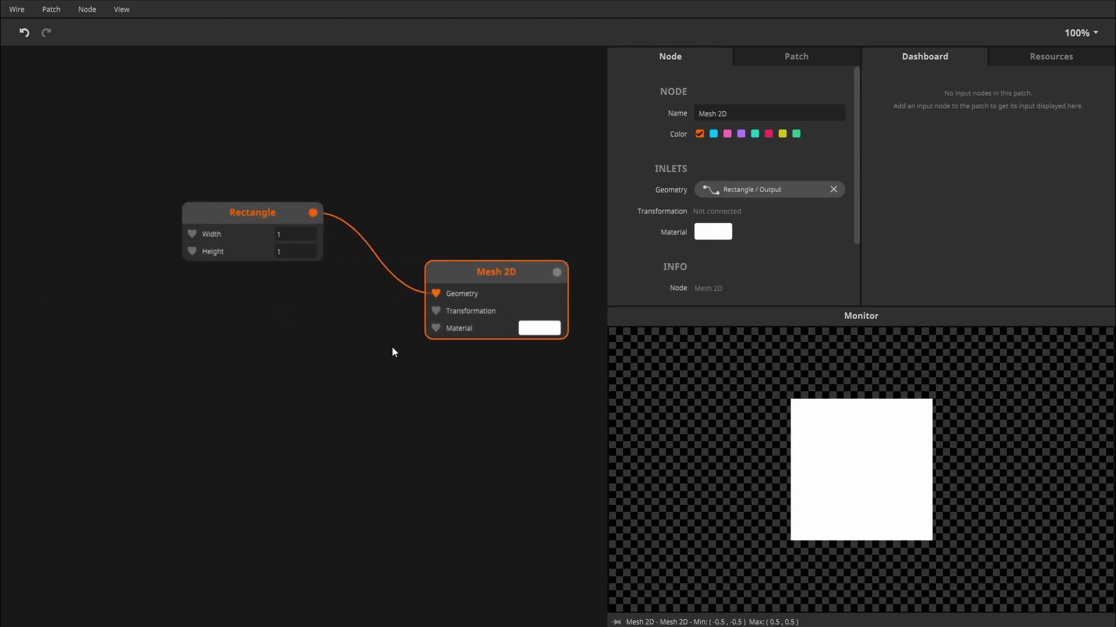
- Add a Texture Material node below the Rectangle and connect its output to the Mesh 2D's Material inlet
{"action": "scroll", "coordinate": [97, 379], "scroll_direction": "down", "scroll_amount": 3}
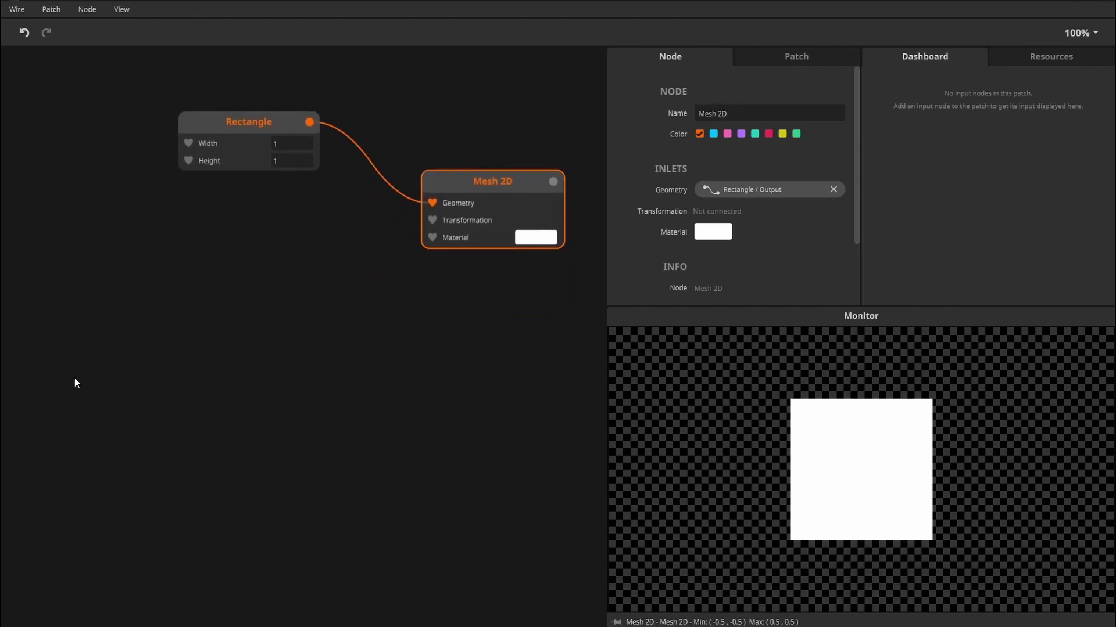
{"action": "double_click", "coordinate": [186, 368]}
{"action": "type", "text": "tex"}
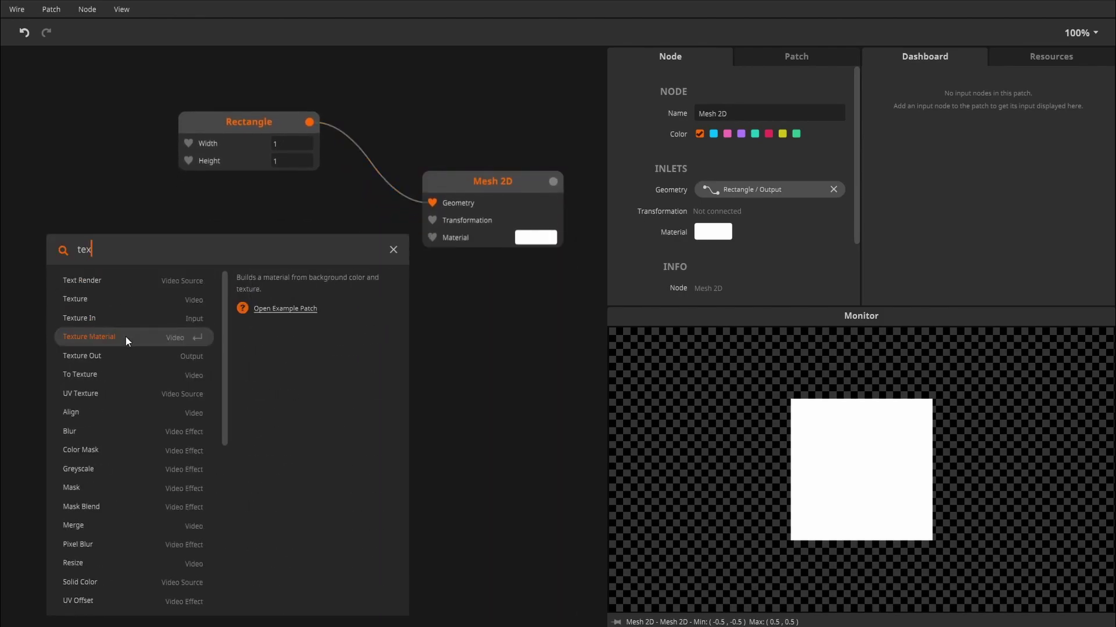
{"action": "left_click", "coordinate": [125, 337]}
{"action": "left_click_drag", "start_coordinate": [285, 358], "coordinate": [432, 238]}
{"action": "left_click_drag", "start_coordinate": [145, 339], "coordinate": [215, 327]}
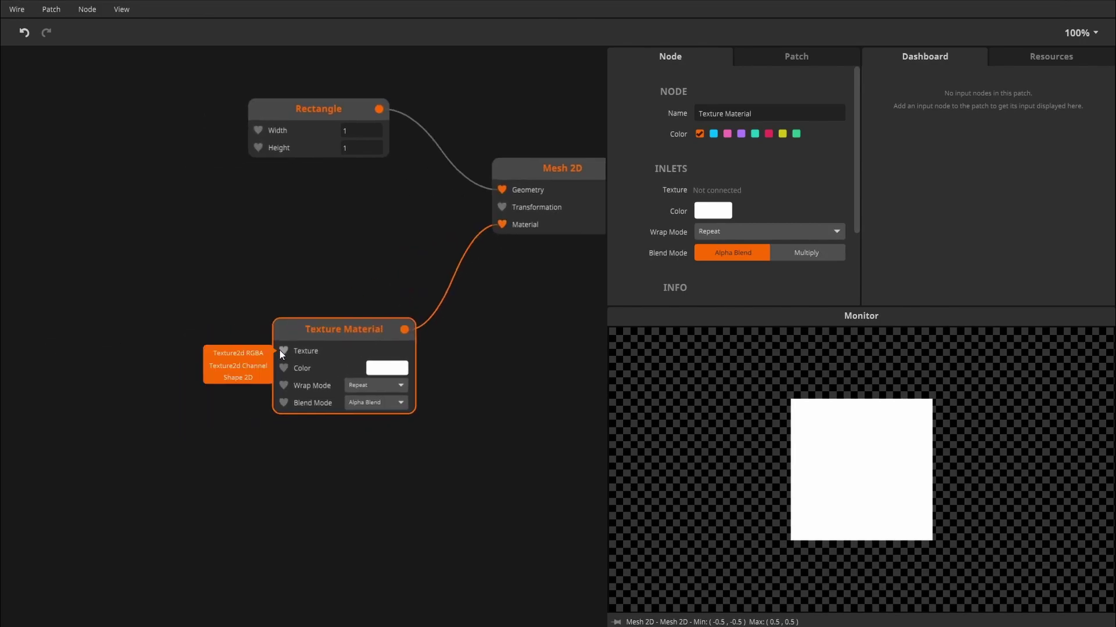
- Add a Texture In node beside the Texture Material and connect it to the material's Texture inlet
{"action": "double_click", "coordinate": [138, 335]}
{"action": "type", "text": "tex"}
{"action": "left_click", "coordinate": [104, 322]}
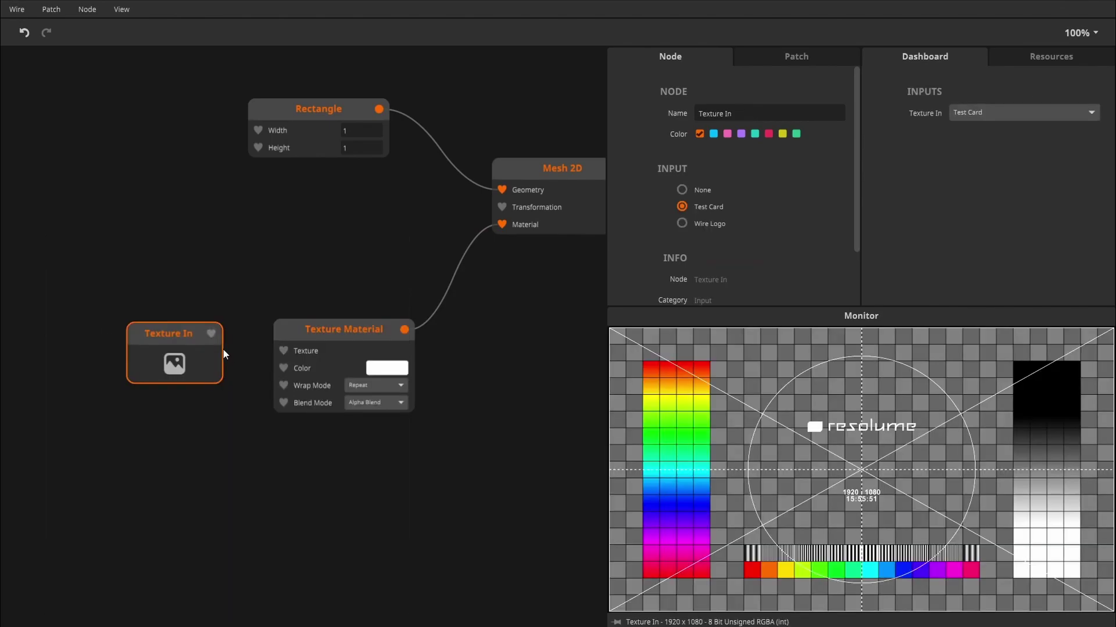
{"action": "left_click_drag", "start_coordinate": [287, 348], "coordinate": [288, 349]}
{"action": "left_click", "coordinate": [336, 326]}
{"action": "left_click_drag", "start_coordinate": [369, 286], "coordinate": [310, 254]}
- Preview the test card as texture and as mesh, and set the Texture In node's input to Wire Logo
{"action": "mouse_move", "coordinate": [109, 326]}
{"action": "left_mouse_down"}
{"action": "mouse_move", "coordinate": [116, 338]}
{"action": "mouse_move", "coordinate": [118, 323]}
{"action": "left_mouse_up"}
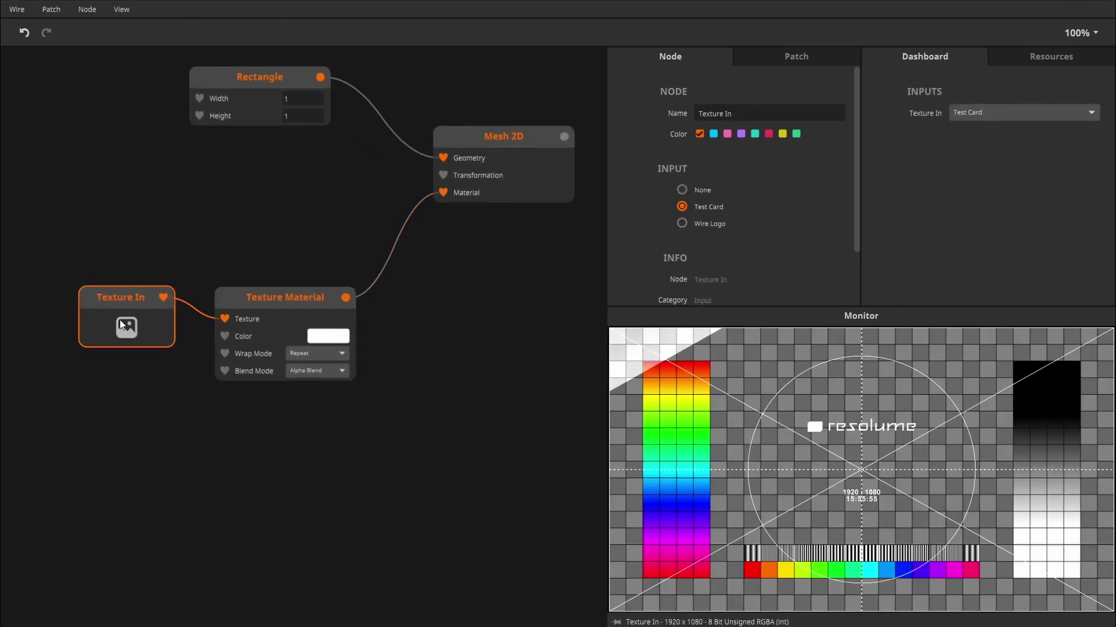
{"action": "left_click_drag", "start_coordinate": [157, 238], "coordinate": [173, 279]}
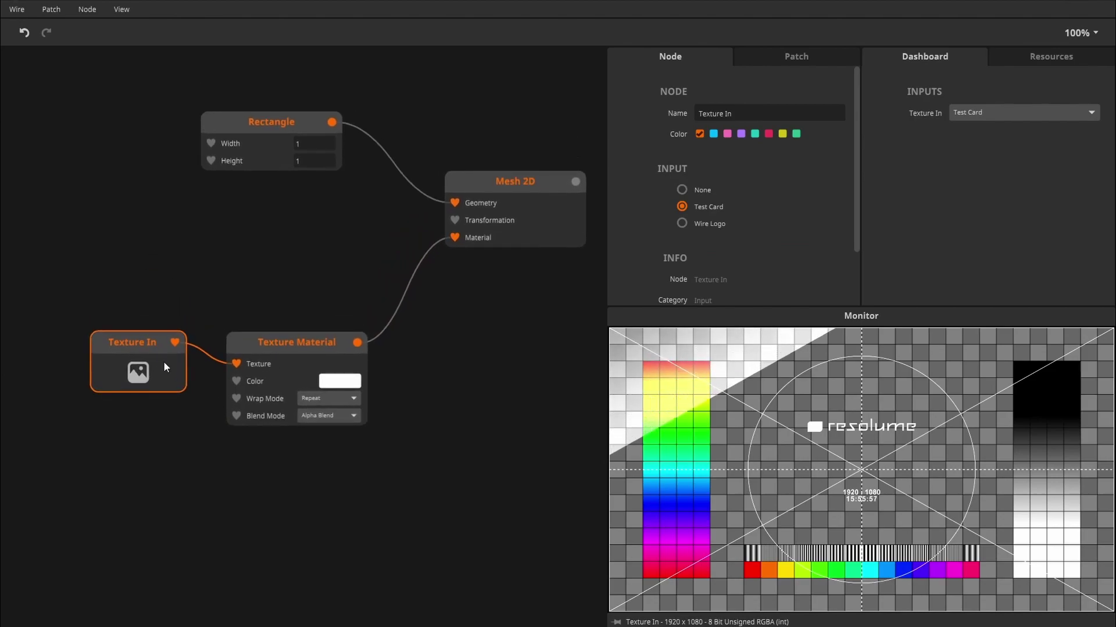
{"action": "left_click", "coordinate": [281, 347]}
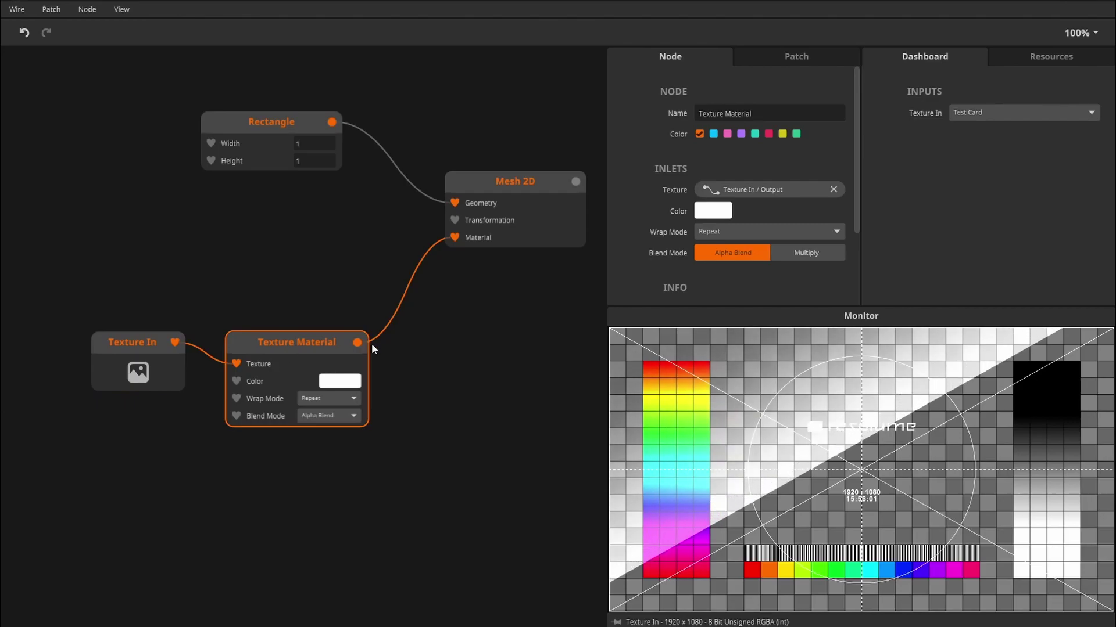
{"action": "left_click", "coordinate": [515, 200]}
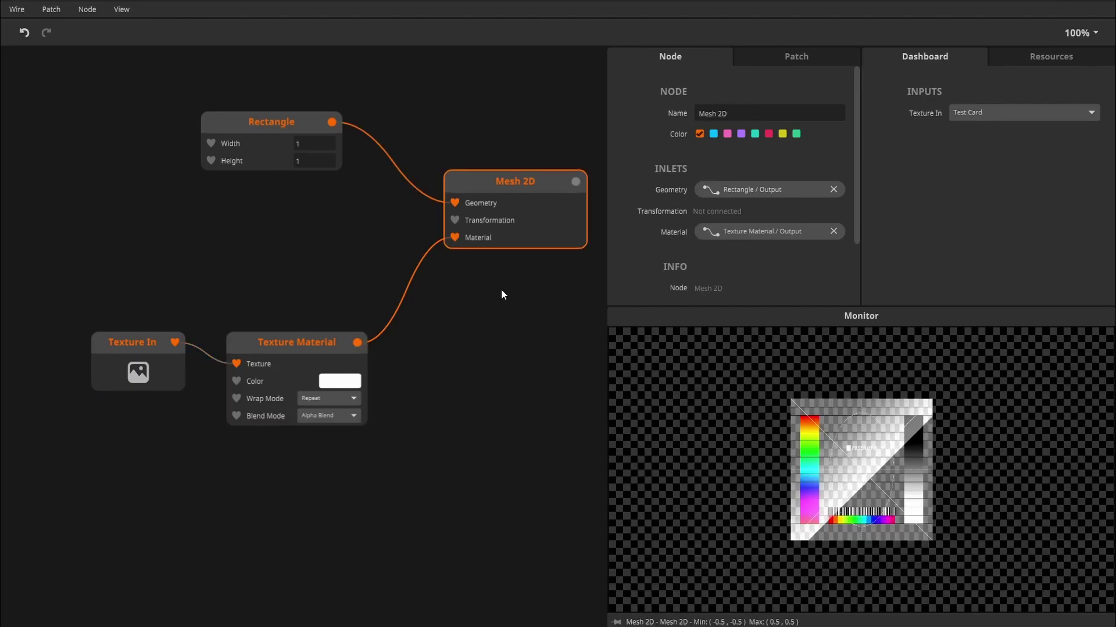
{"action": "left_click", "coordinate": [130, 351]}
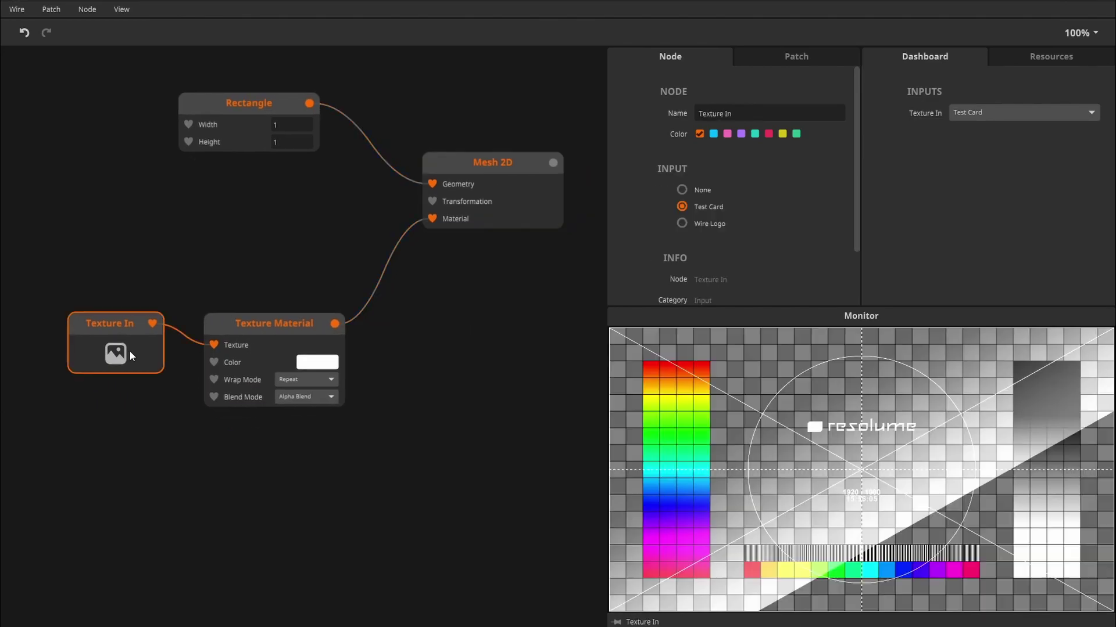
{"action": "left_click", "coordinate": [708, 224]}
{"action": "left_click", "coordinate": [482, 222]}
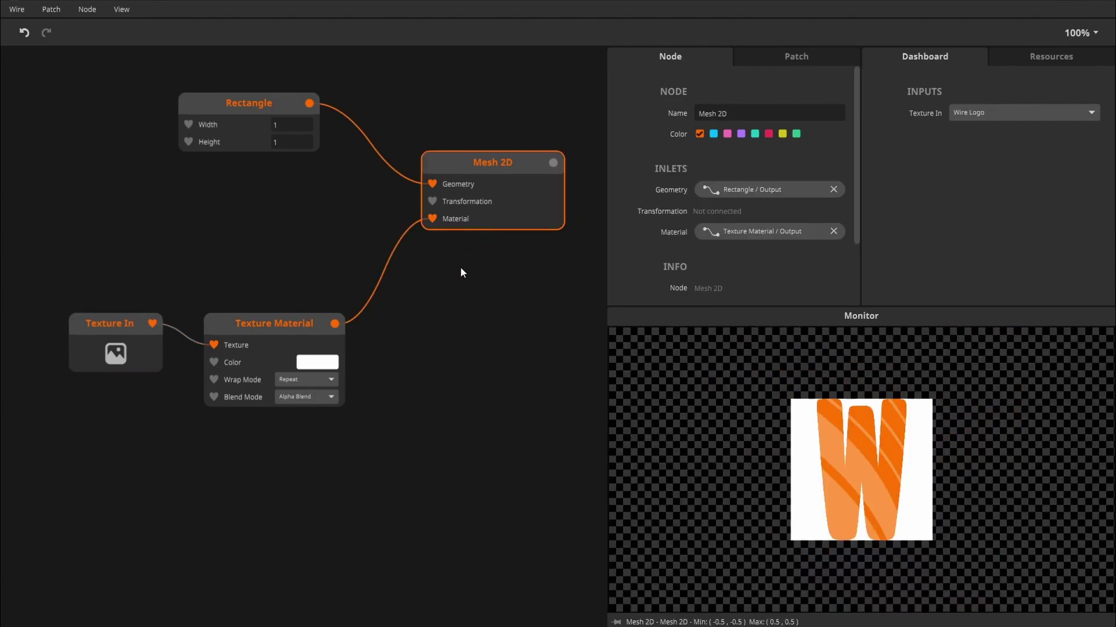
- Set the Texture Material's Blend Mode to Multiply so the mesh respects the logo's transparency
{"action": "scroll", "coordinate": [465, 360], "scroll_direction": "up", "scroll_amount": 1}
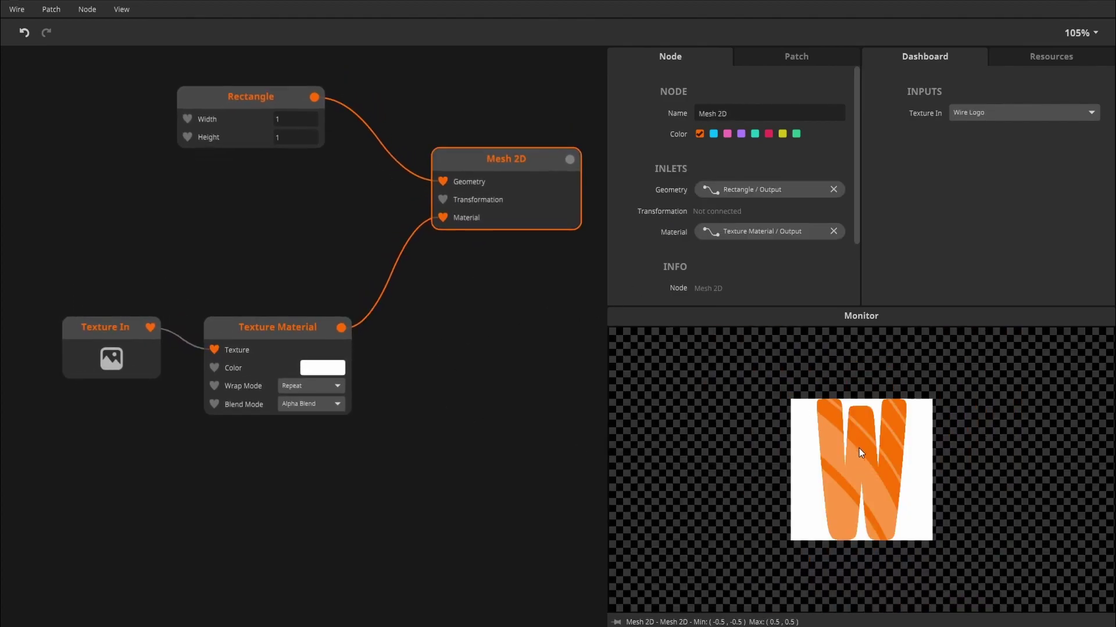
{"action": "left_click_drag", "start_coordinate": [266, 241], "coordinate": [274, 264]}
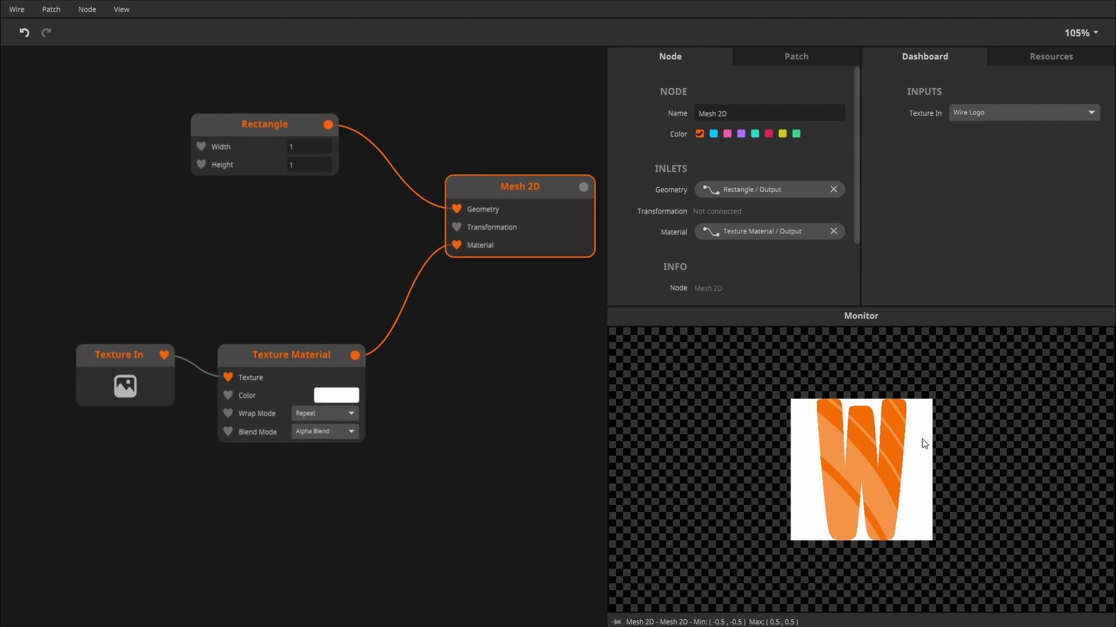
{"action": "left_click", "coordinate": [339, 437]}
{"action": "left_click", "coordinate": [329, 469]}
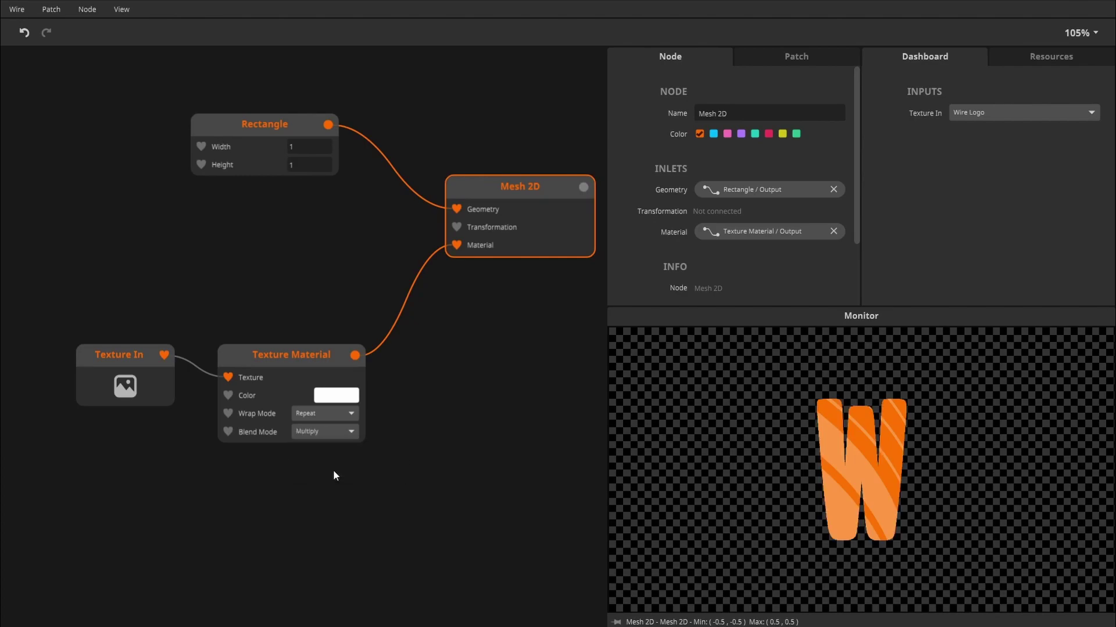
{"action": "left_click", "coordinate": [280, 280]}
- Add a Patch Info node in front of the Rectangle node
{"action": "left_click_drag", "start_coordinate": [240, 278], "coordinate": [251, 339]}
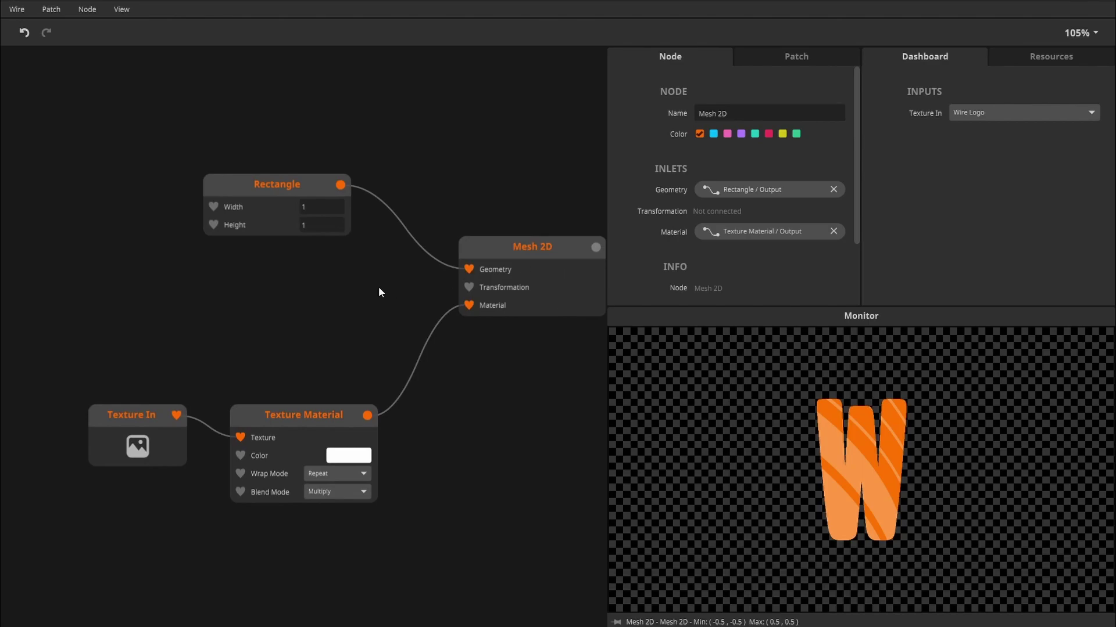
{"action": "double_click", "coordinate": [41, 190]}
{"action": "type", "text": "pat"}
{"action": "key", "text": "Return"}
{"action": "scroll", "coordinate": [147, 201], "scroll_direction": "left", "scroll_amount": 2}
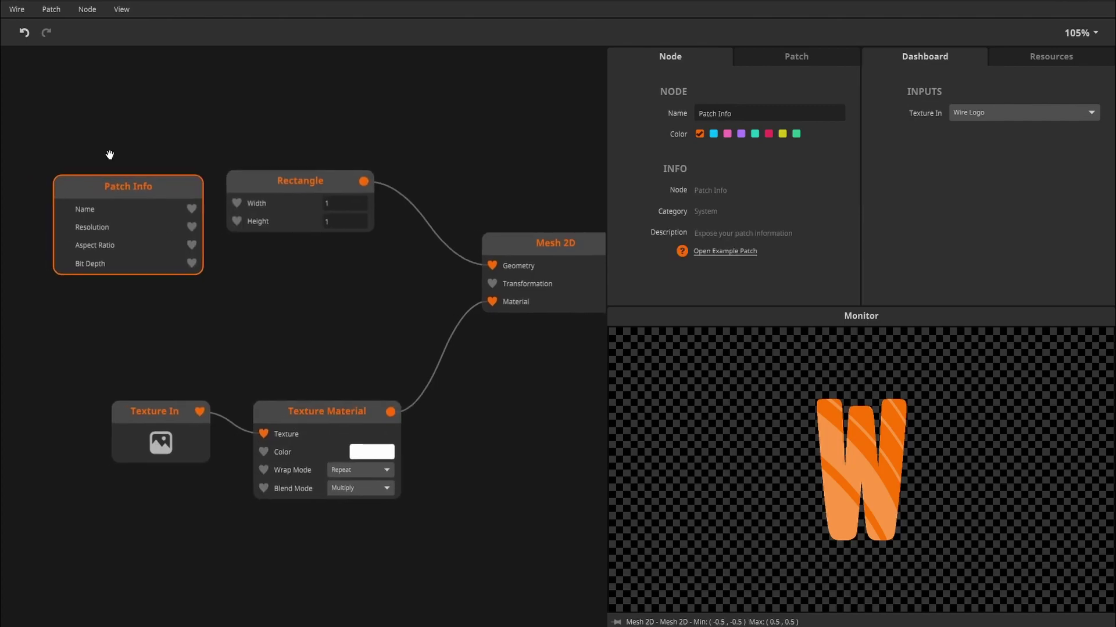
- Try connecting Patch Info's Aspect Ratio to the Rectangle's Width and preview the Mesh 2D node
{"action": "left_click_drag", "start_coordinate": [172, 228], "coordinate": [255, 203]}
{"action": "scroll", "coordinate": [306, 274], "scroll_direction": "right", "scroll_amount": 2}
{"action": "left_click", "coordinate": [500, 243]}
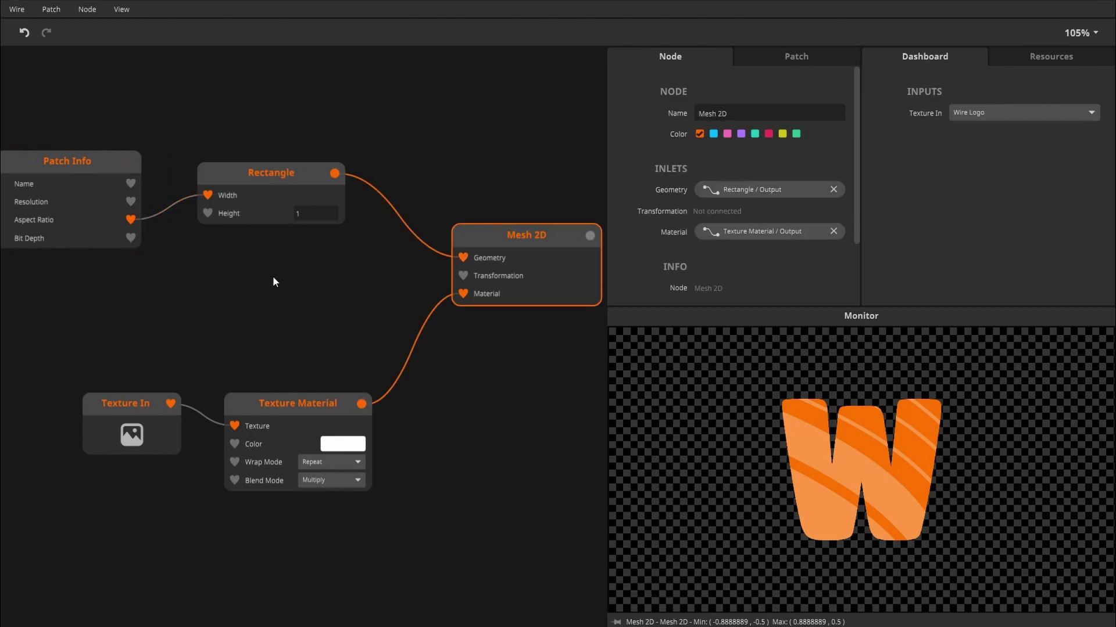
- Remove the Aspect Ratio connection from the Rectangle's Width and preview the Rectangle and Texture In nodes for comparison
{"action": "left_click", "coordinate": [174, 205]}
{"action": "key", "text": "Delete"}
{"action": "left_click", "coordinate": [231, 183]}
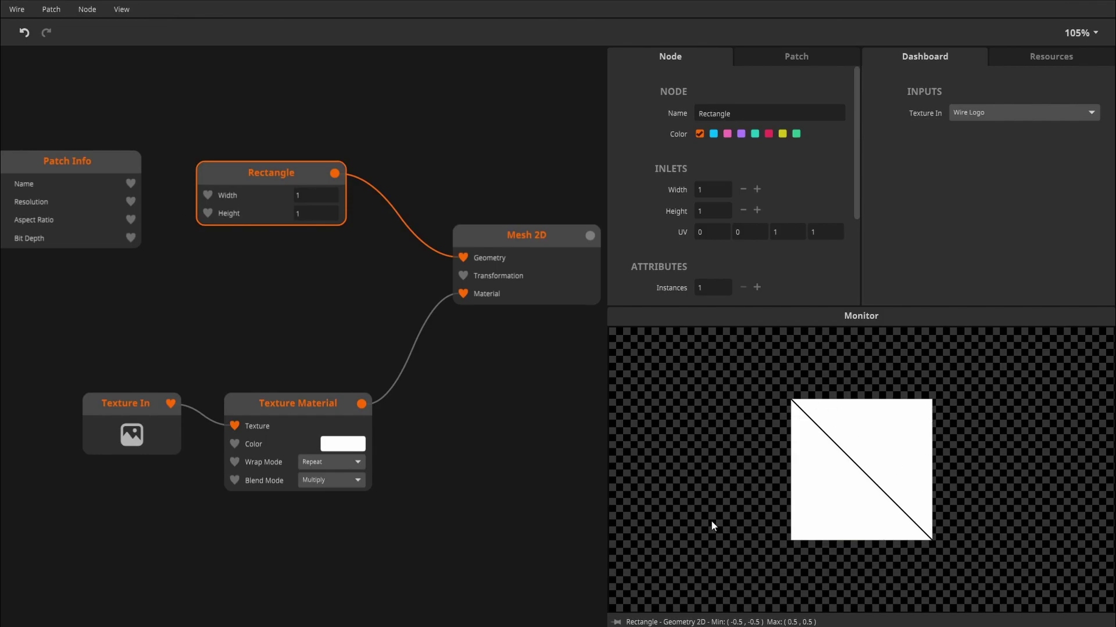
{"action": "left_click", "coordinate": [141, 445]}
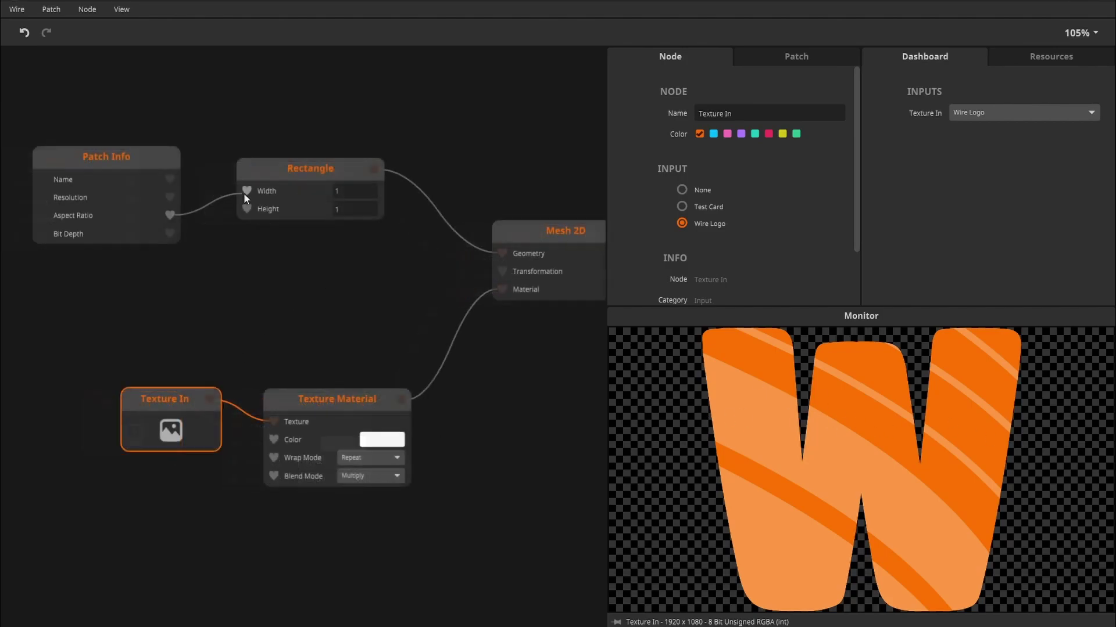
- Connect Patch Info's Aspect Ratio to the Rectangle's Width and preview the Mesh 2D node
{"action": "left_click_drag", "start_coordinate": [244, 194], "coordinate": [247, 192]}
{"action": "left_click_drag", "start_coordinate": [423, 284], "coordinate": [354, 273]}
{"action": "left_click", "coordinate": [499, 227]}
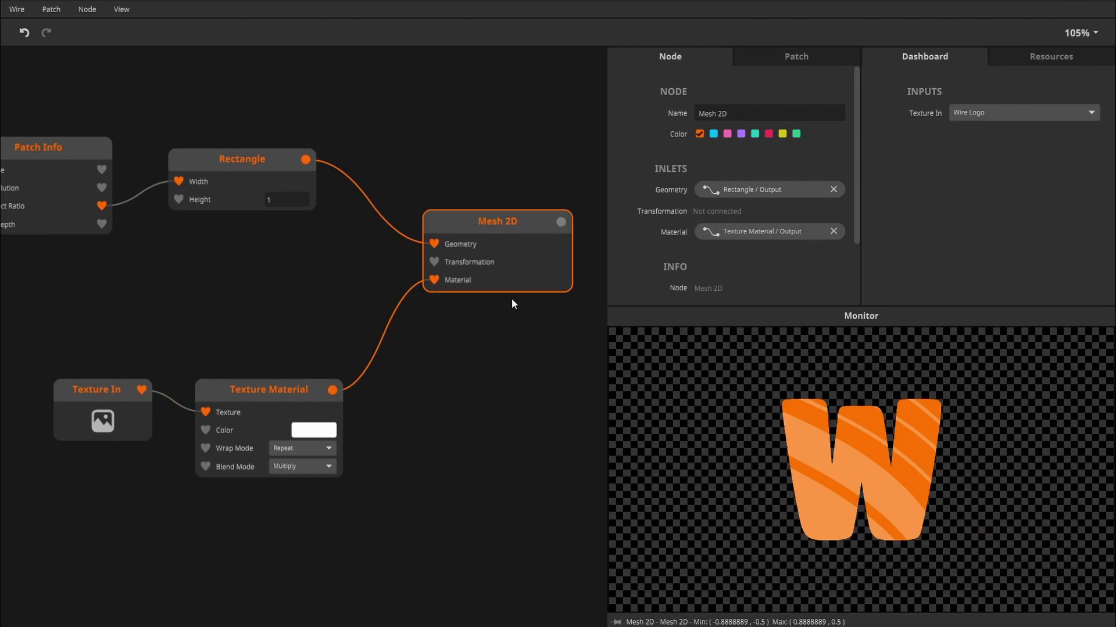
- Add a 2D Render node to the Mesh 2D output and feed its output into a new Texture Out node
{"action": "left_click_drag", "start_coordinate": [516, 373], "coordinate": [383, 384]}
{"action": "left_click_drag", "start_coordinate": [363, 277], "coordinate": [355, 261]}
{"action": "left_click_drag", "start_coordinate": [486, 277], "coordinate": [323, 275]}
{"action": "left_click_drag", "start_coordinate": [297, 232], "coordinate": [324, 293]}
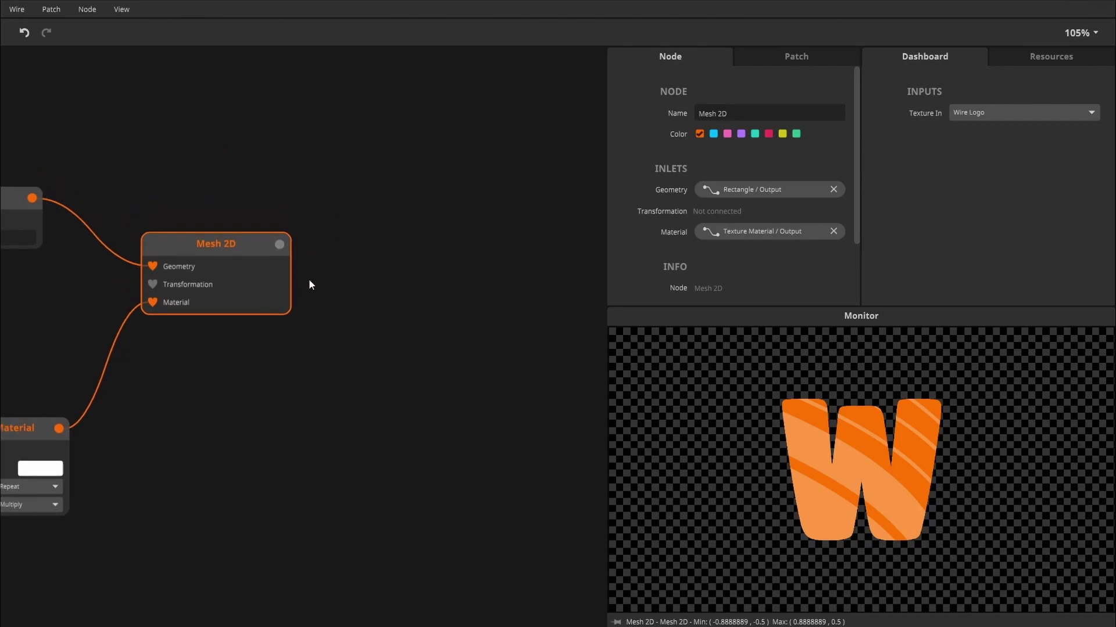
{"action": "left_click_drag", "start_coordinate": [279, 244], "coordinate": [335, 250]}
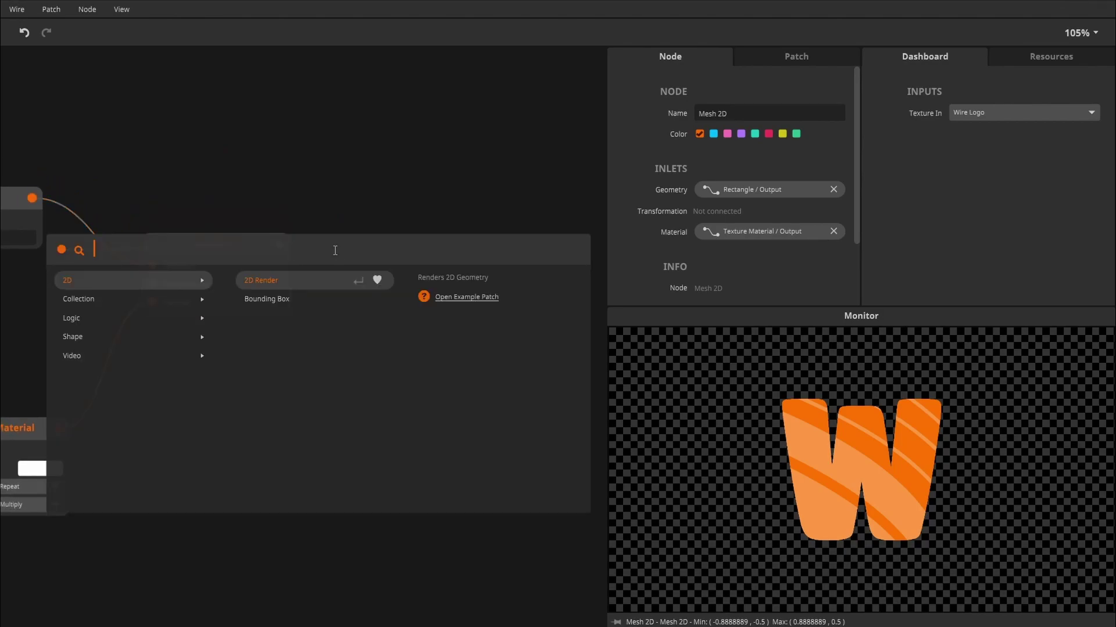
{"action": "left_click", "coordinate": [291, 282]}
{"action": "left_click_drag", "start_coordinate": [410, 271], "coordinate": [427, 265]}
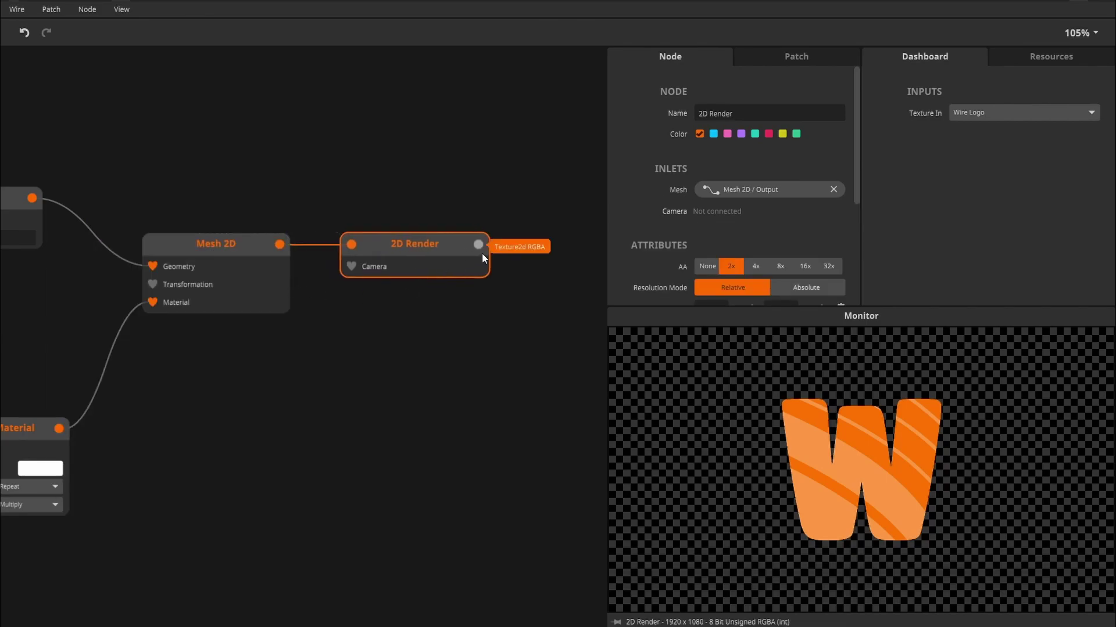
{"action": "left_click_drag", "start_coordinate": [505, 283], "coordinate": [473, 288]}
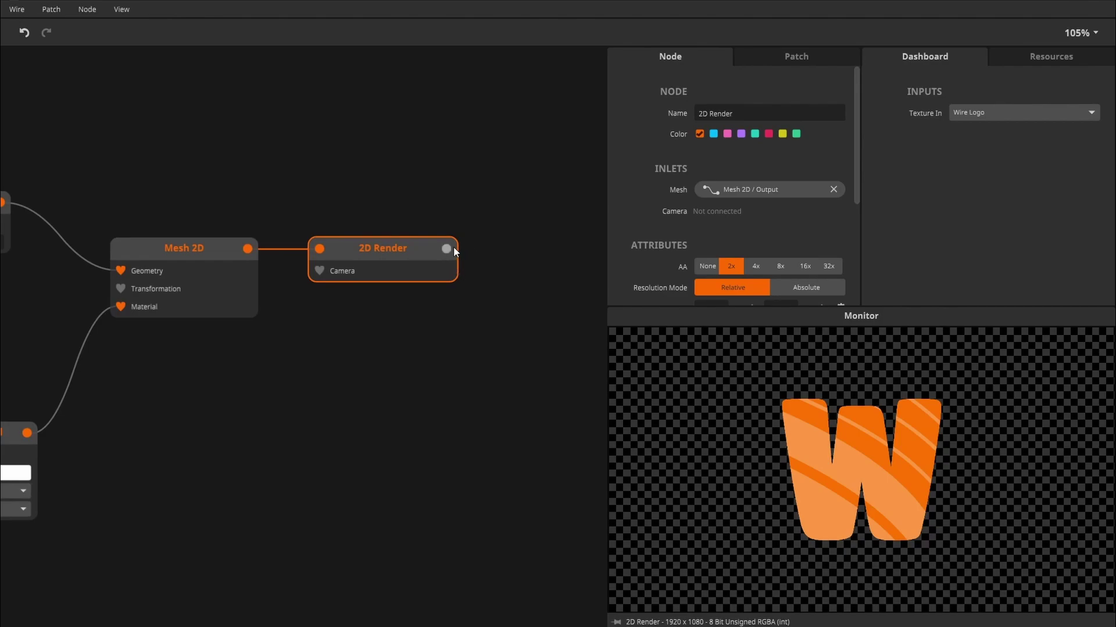
{"action": "left_click_drag", "start_coordinate": [446, 249], "coordinate": [532, 279]}
{"action": "left_click", "coordinate": [334, 276]}
- Preview the Texture In, 2D Render and Texture Out nodes in turn to compare the input with the output
{"action": "left_click_drag", "start_coordinate": [169, 451], "coordinate": [468, 349]}
{"action": "left_click", "coordinate": [116, 335]}
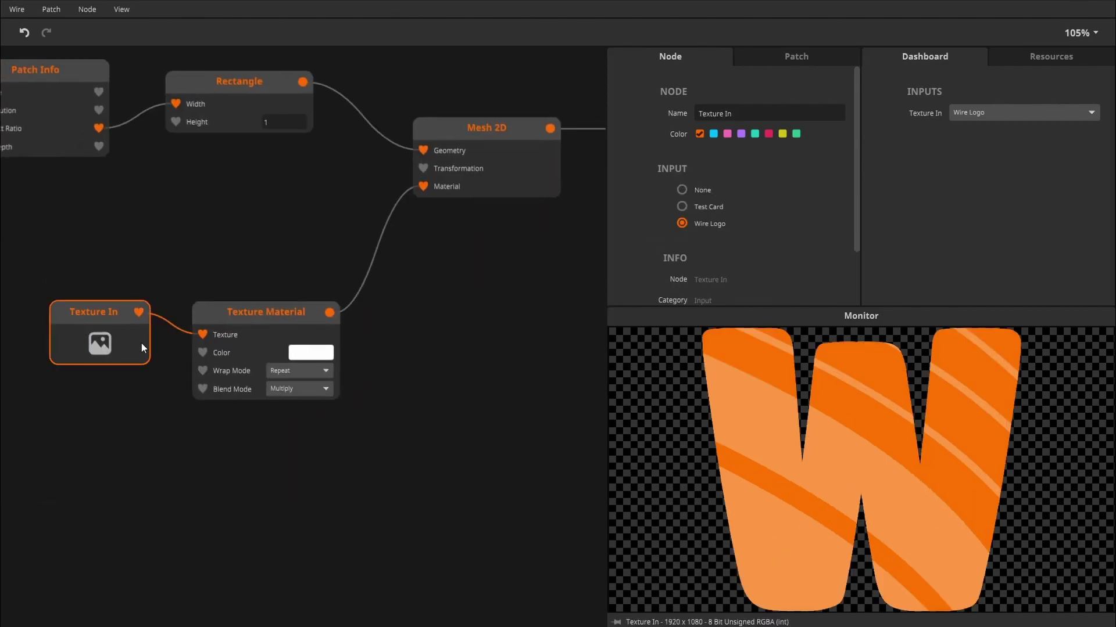
{"action": "left_click_drag", "start_coordinate": [415, 250], "coordinate": [361, 280]}
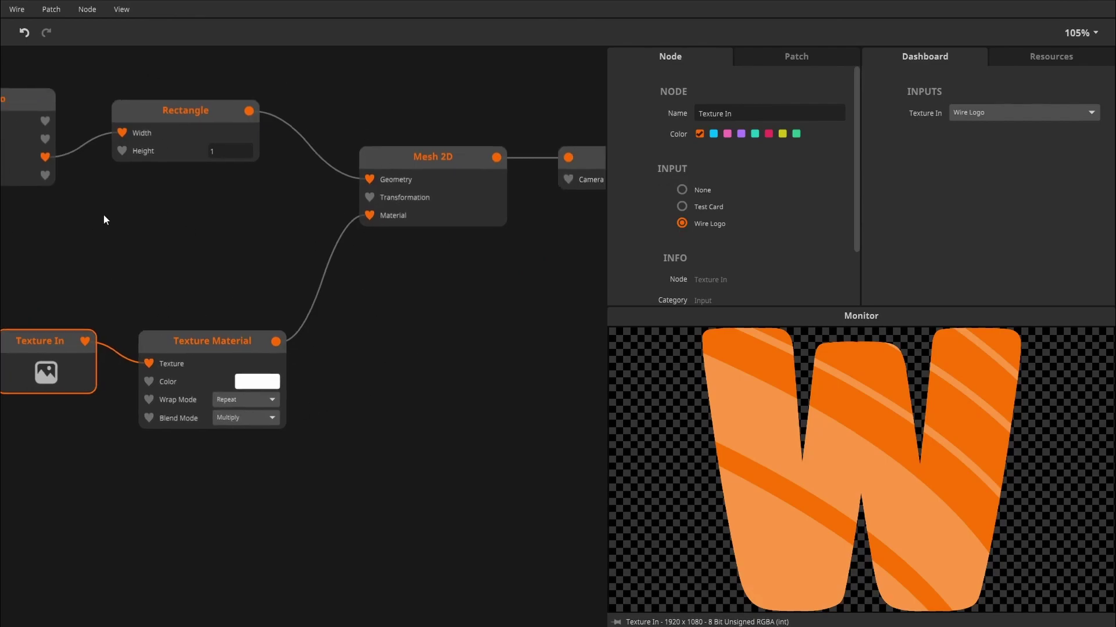
{"action": "left_click_drag", "start_coordinate": [430, 339], "coordinate": [155, 347]}
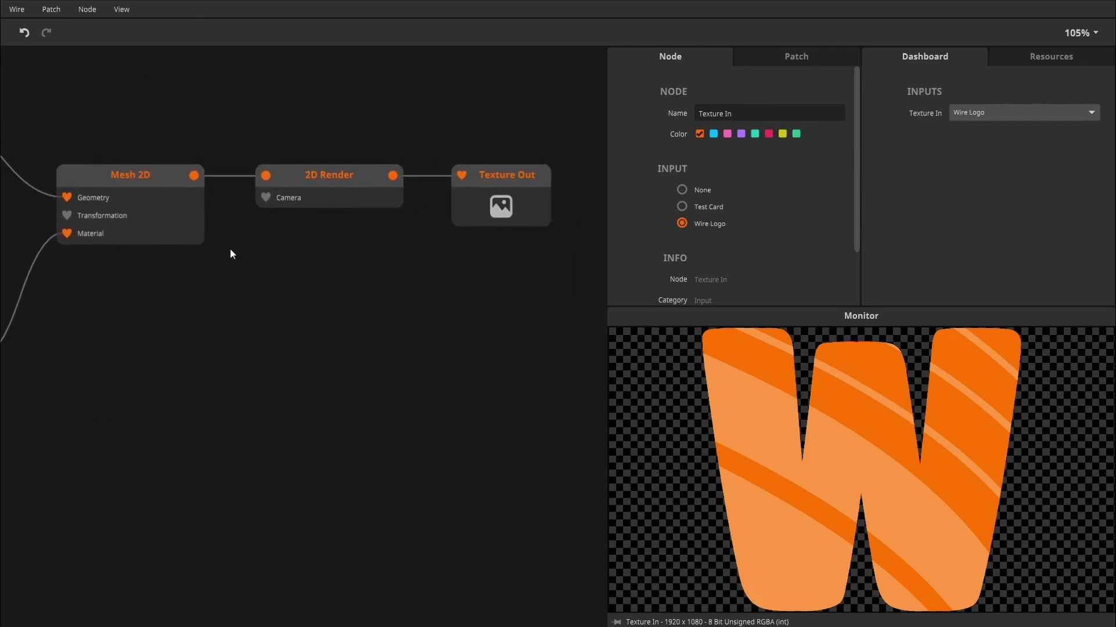
{"action": "left_click", "coordinate": [314, 194]}
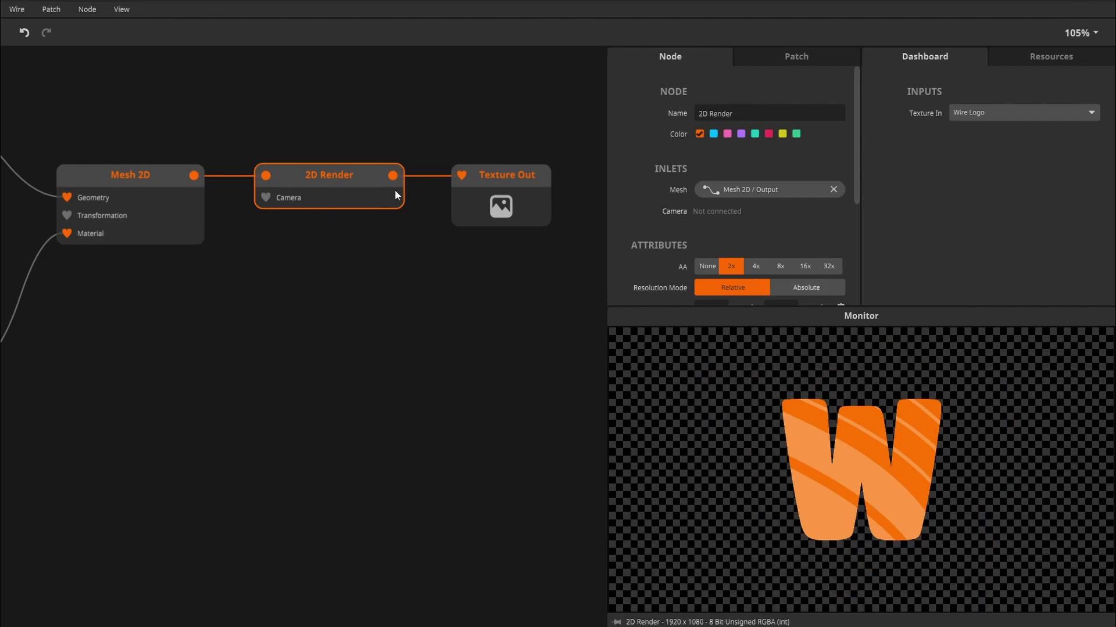
{"action": "left_click", "coordinate": [458, 196]}
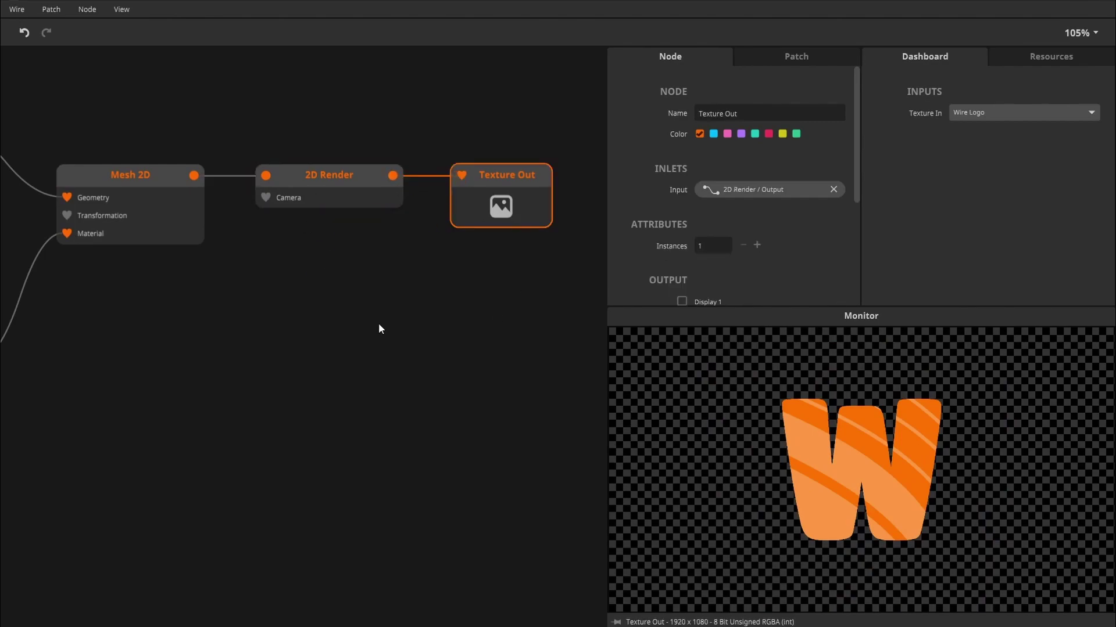
- Add a Camera 2D node to the 2D Render's Camera inlet and test its Zoom at 1.3 before returning it to 1
{"action": "left_click_drag", "start_coordinate": [337, 328], "coordinate": [461, 309]}
{"action": "left_click_drag", "start_coordinate": [390, 179], "coordinate": [302, 277]}
{"action": "left_click", "coordinate": [270, 295]}
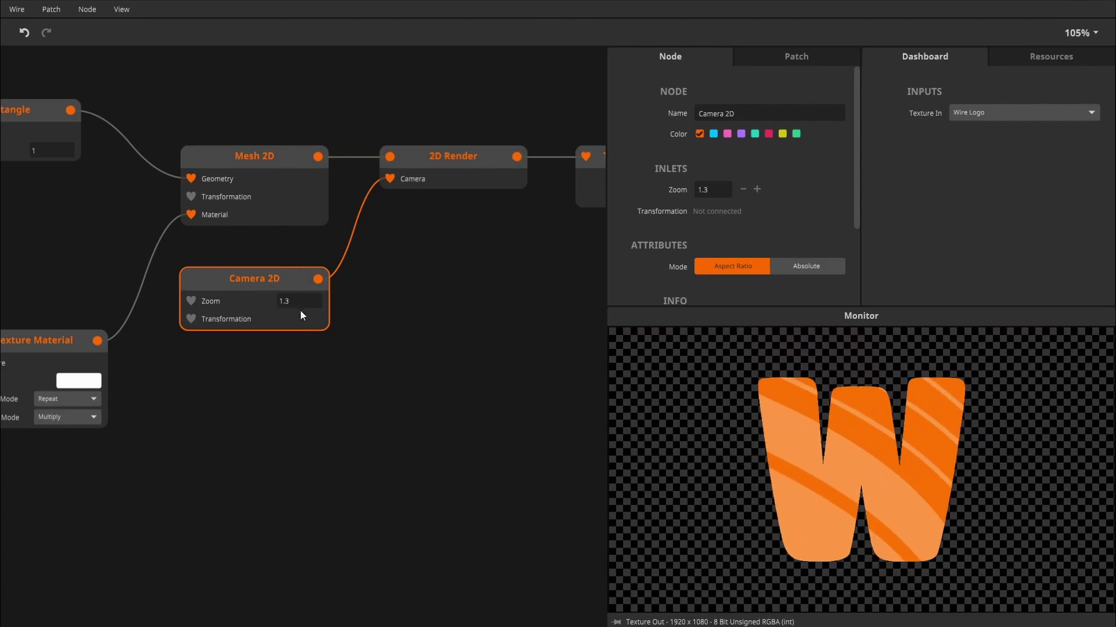
{"action": "left_click", "coordinate": [295, 414]}
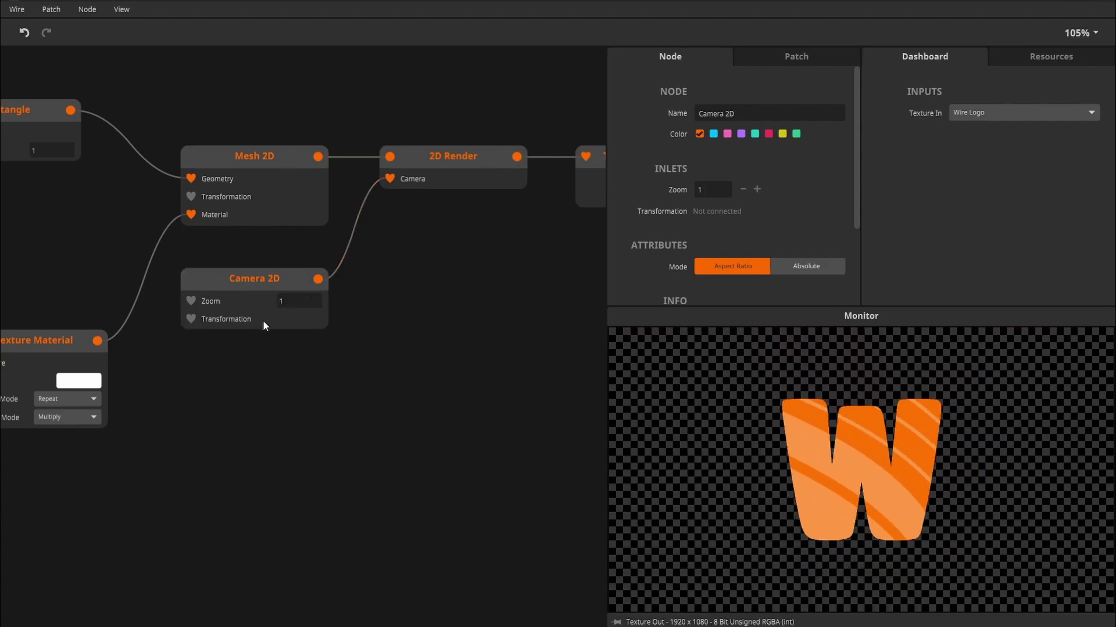
- Move Patch Info and Rectangle higher to make room and add a Transformation 2D node to the Mesh 2D's Transformation inlet
{"action": "left_click_drag", "start_coordinate": [280, 429], "coordinate": [607, 421]}
{"action": "left_click_drag", "start_coordinate": [313, 273], "coordinate": [277, 268]}
{"action": "left_click_drag", "start_coordinate": [87, 494], "coordinate": [276, 459]}
{"action": "left_click_drag", "start_coordinate": [277, 313], "coordinate": [324, 460]}
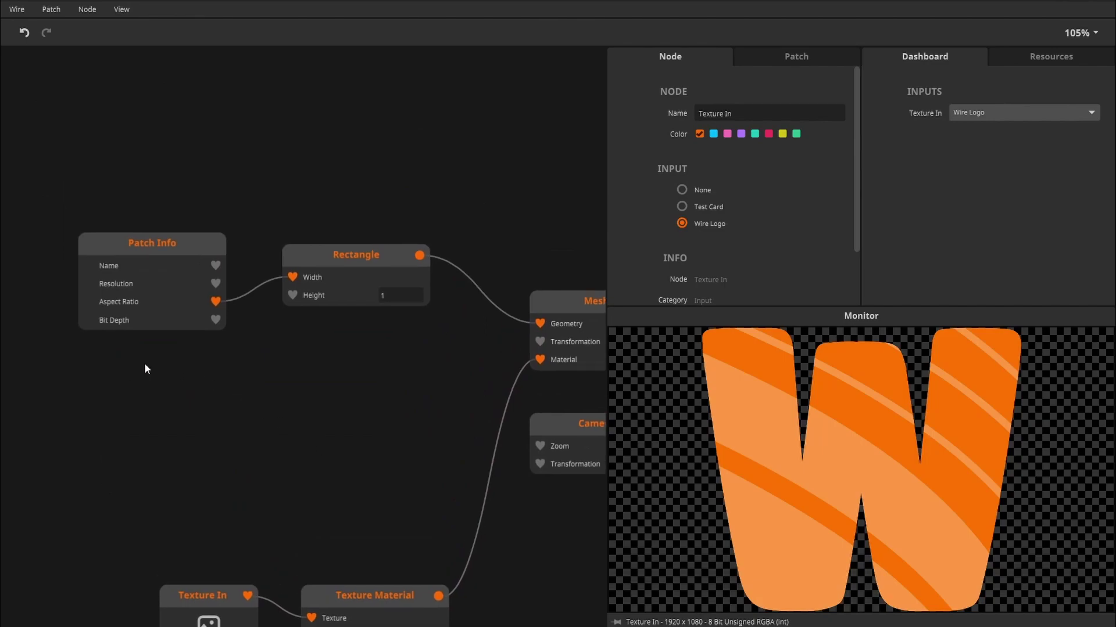
{"action": "left_click_drag", "start_coordinate": [162, 344], "coordinate": [361, 187]}
{"action": "left_click_drag", "start_coordinate": [429, 391], "coordinate": [378, 328]}
{"action": "left_click_drag", "start_coordinate": [491, 278], "coordinate": [374, 260]}
{"action": "left_click", "coordinate": [267, 327]}
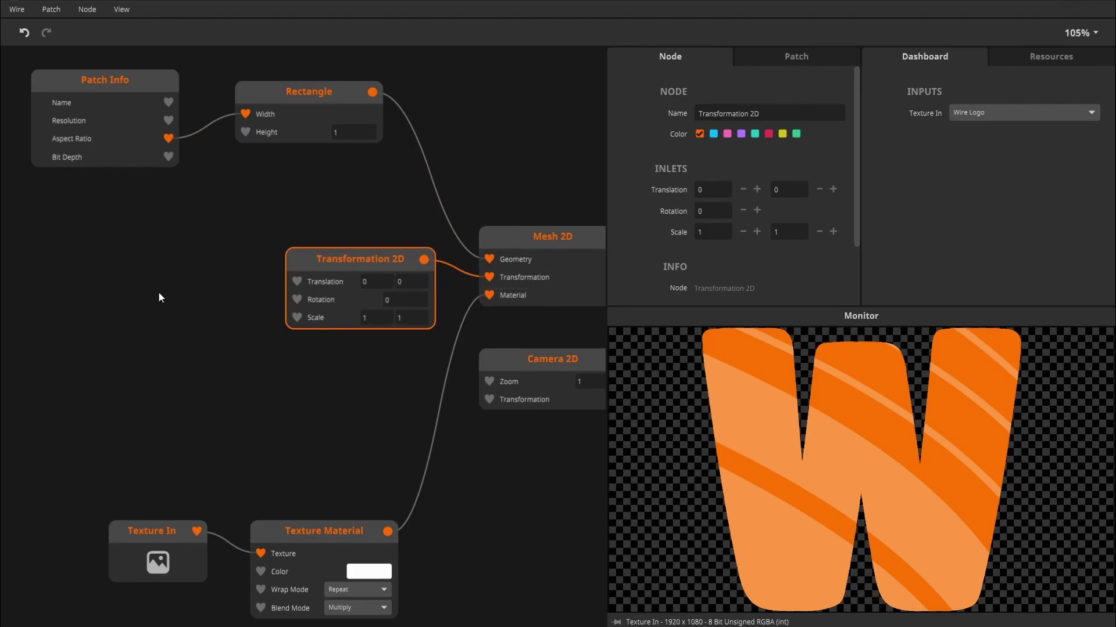
- Add a Grid Pattern node and connect its output to the Transformation 2D's Translation
{"action": "double_click", "coordinate": [89, 269]}
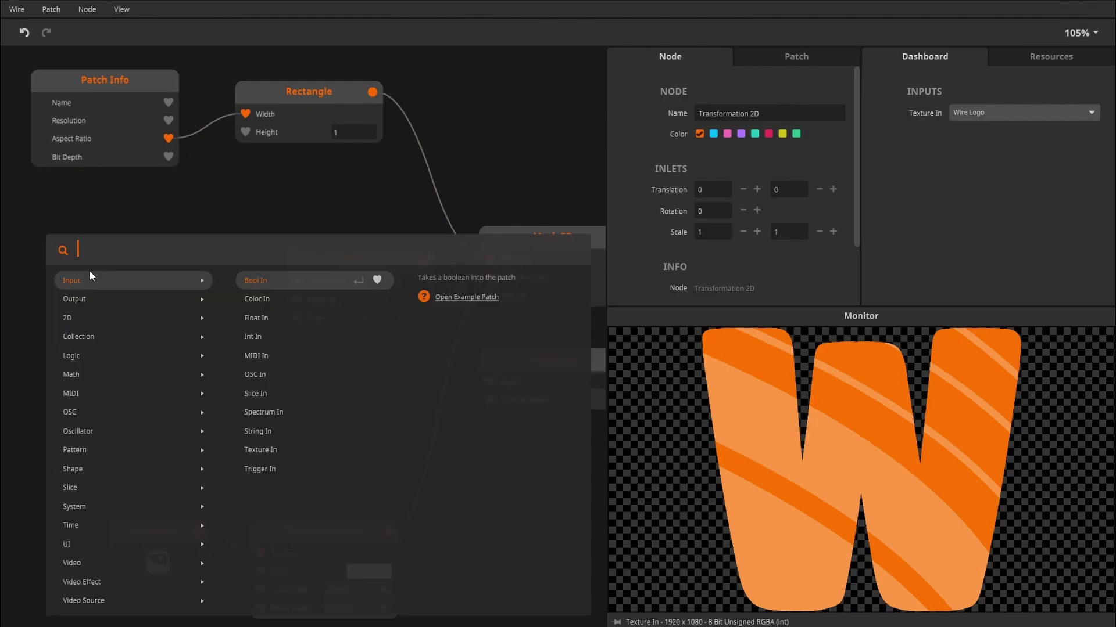
{"action": "type", "text": "grid"}
{"action": "key", "text": "Down"}
{"action": "key", "text": "Return"}
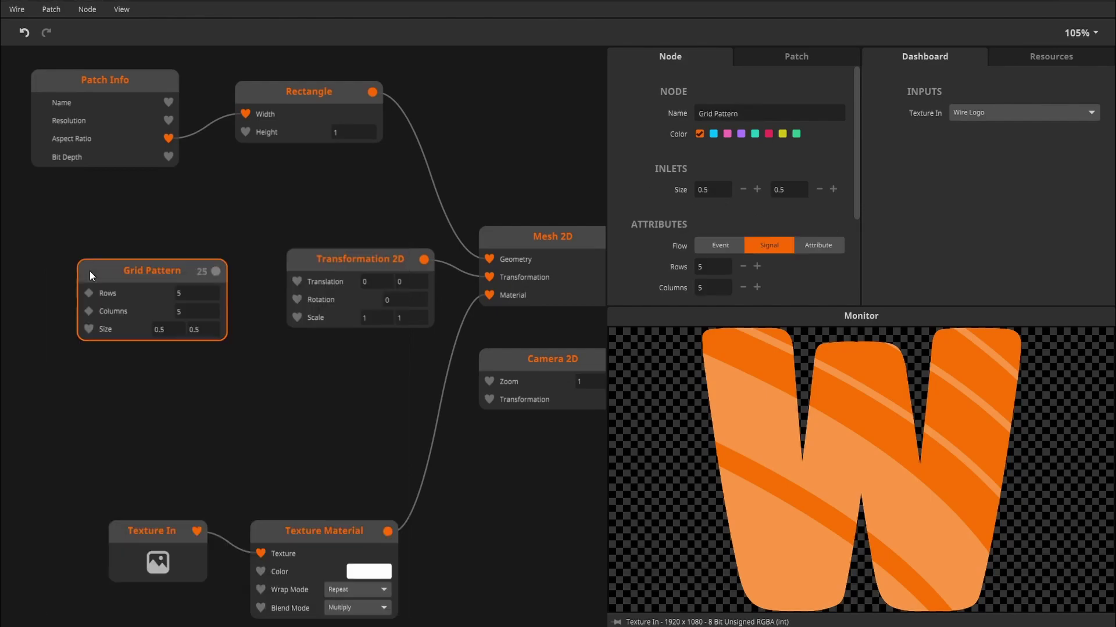
{"action": "left_click_drag", "start_coordinate": [216, 272], "coordinate": [275, 277]}
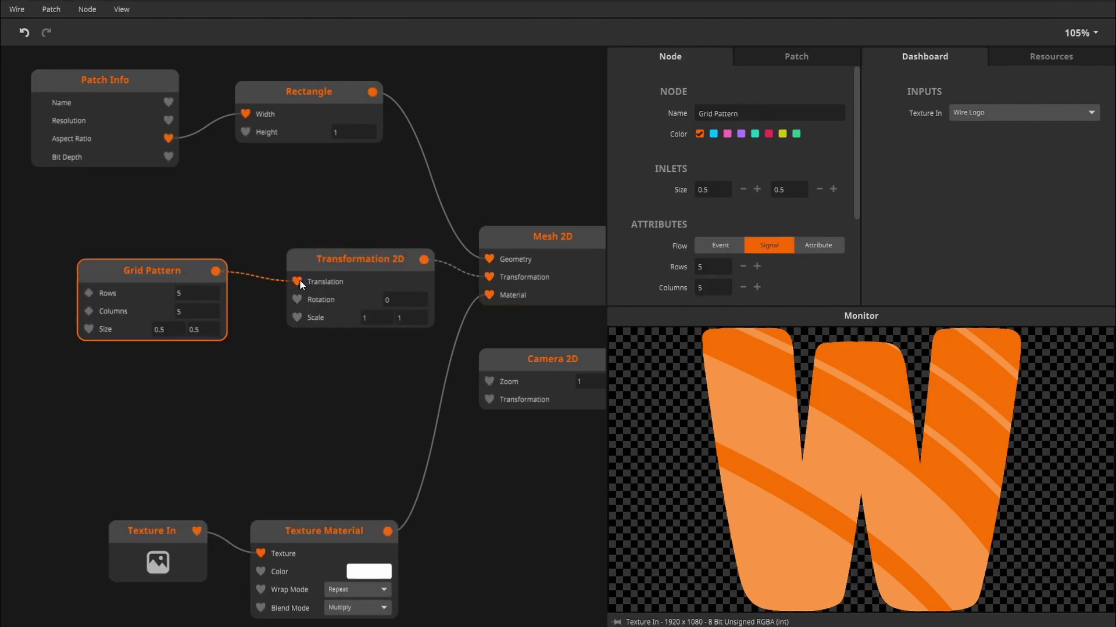
- Preview the Mesh 2D node and pin the Texture Out preview in the monitor
{"action": "left_click", "coordinate": [559, 235]}
{"action": "scroll", "coordinate": [313, 209], "scroll_direction": "right", "scroll_amount": 5}
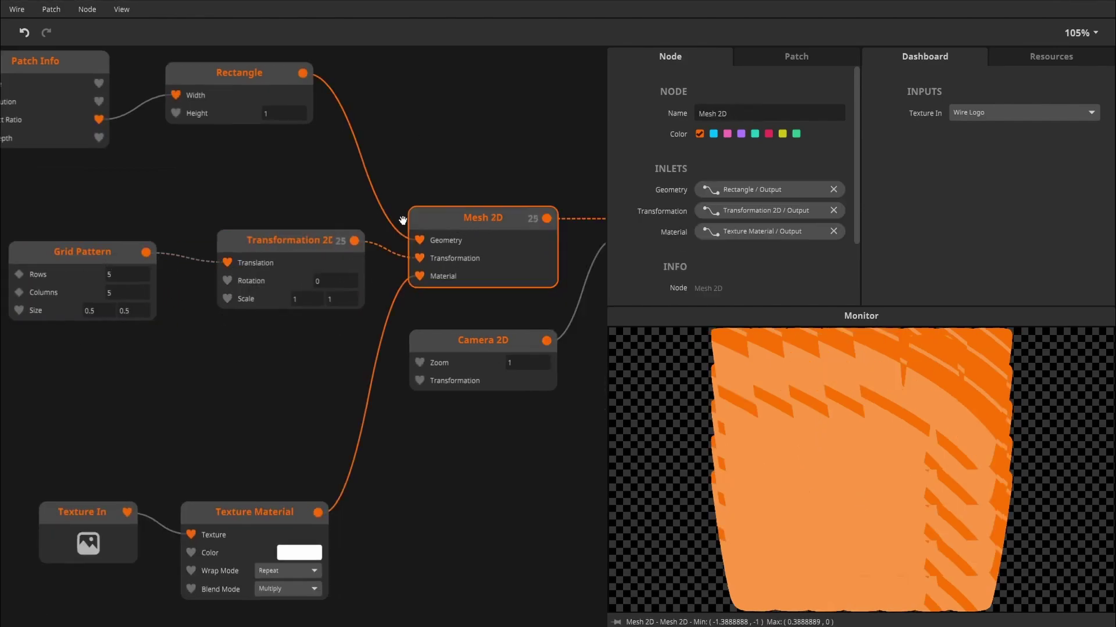
{"action": "left_click", "coordinate": [591, 216]}
{"action": "left_click", "coordinate": [615, 622]}
- Set the Transformation 2D's Scale to 0.4 in both directions
{"action": "left_click_drag", "start_coordinate": [201, 431], "coordinate": [414, 489]}
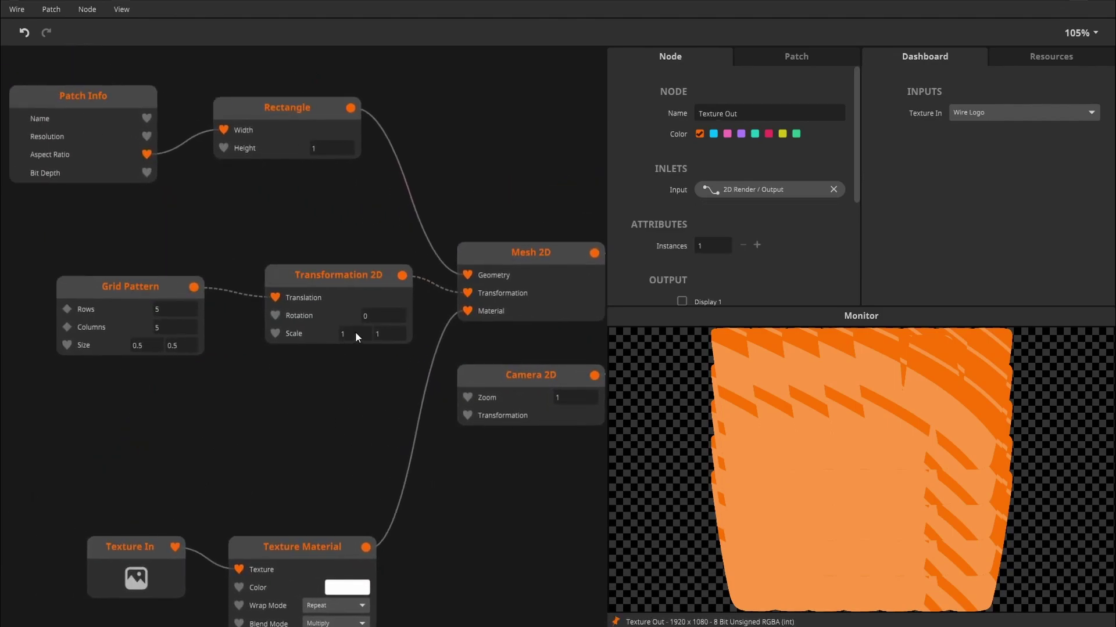
{"action": "left_click_drag", "start_coordinate": [356, 356], "coordinate": [358, 381]}
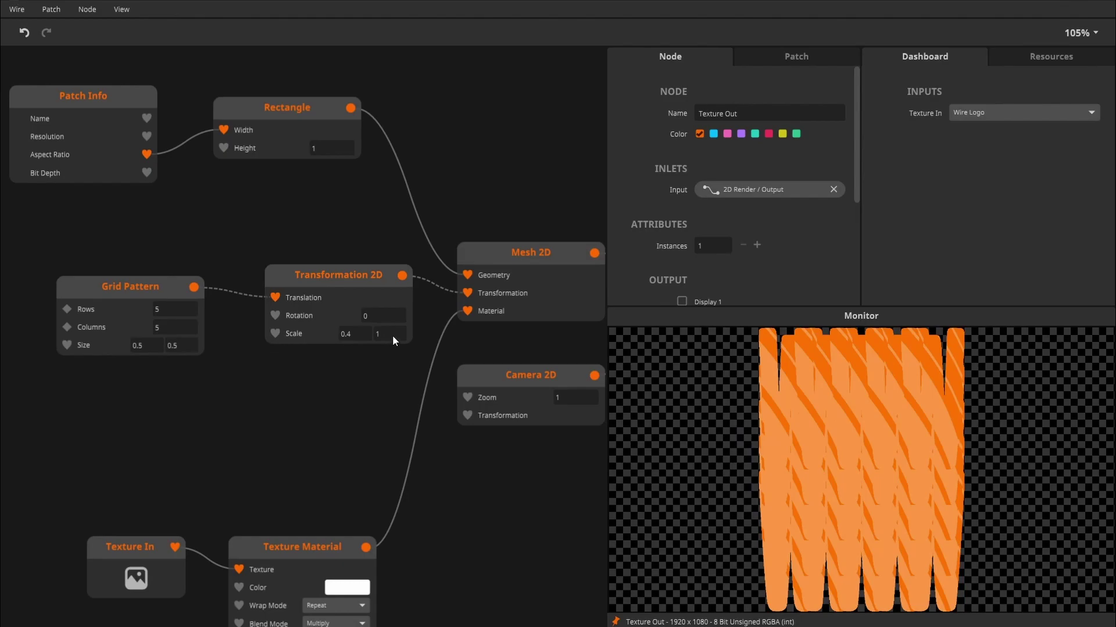
{"action": "left_click_drag", "start_coordinate": [392, 336], "coordinate": [398, 386]}
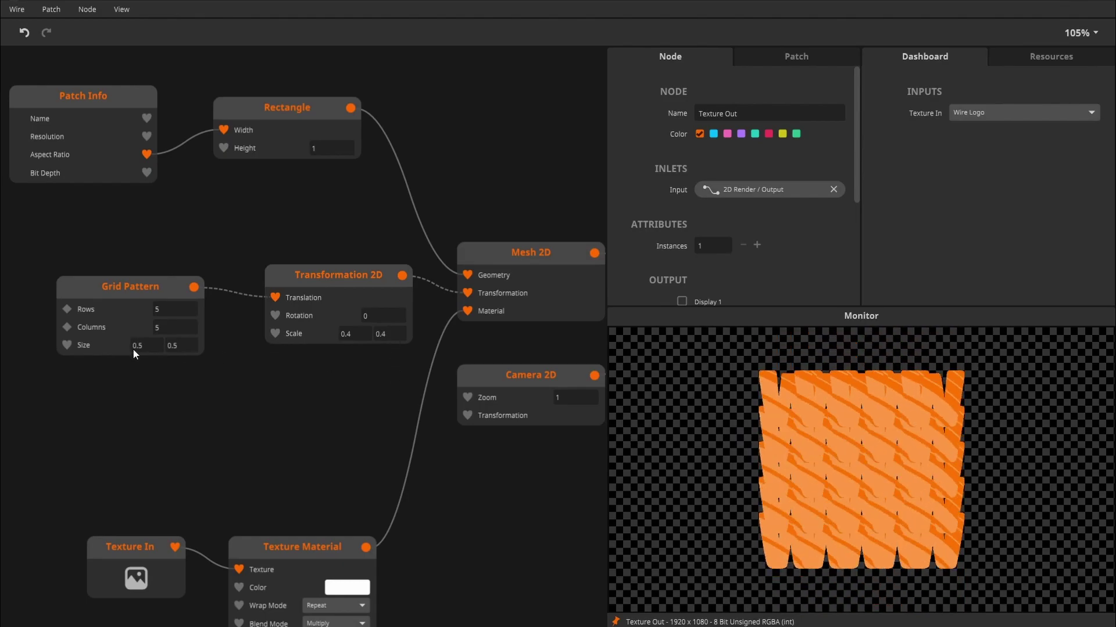
- Set the Grid Pattern's Size to 1.3 by 0.88 and inspect its full list of output positions
{"action": "left_click_drag", "start_coordinate": [134, 351], "coordinate": [141, 291]}
{"action": "left_click_drag", "start_coordinate": [180, 343], "coordinate": [181, 71]}
{"action": "mouse_move", "coordinate": [200, 288]}
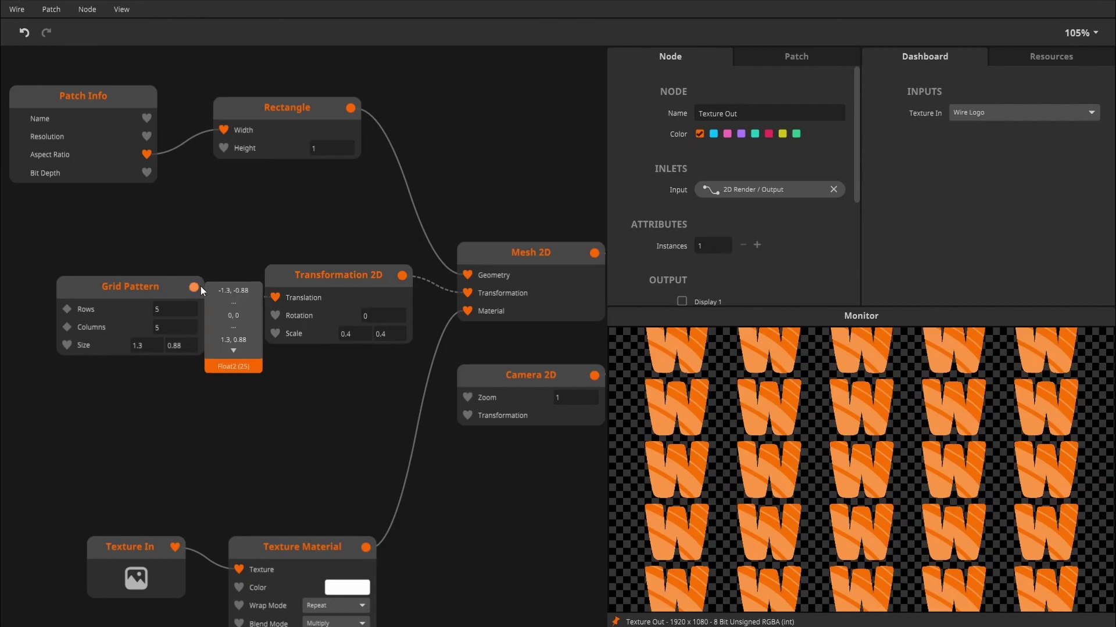
{"action": "left_click", "coordinate": [235, 355]}
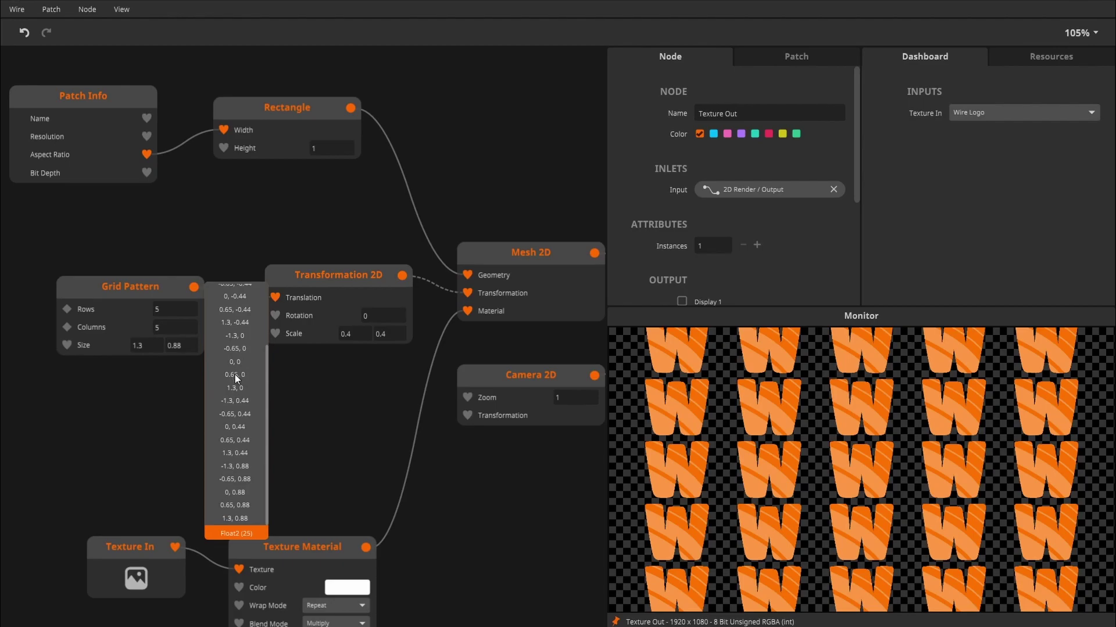
{"action": "scroll", "coordinate": [235, 401], "scroll_direction": "up", "scroll_amount": 3}
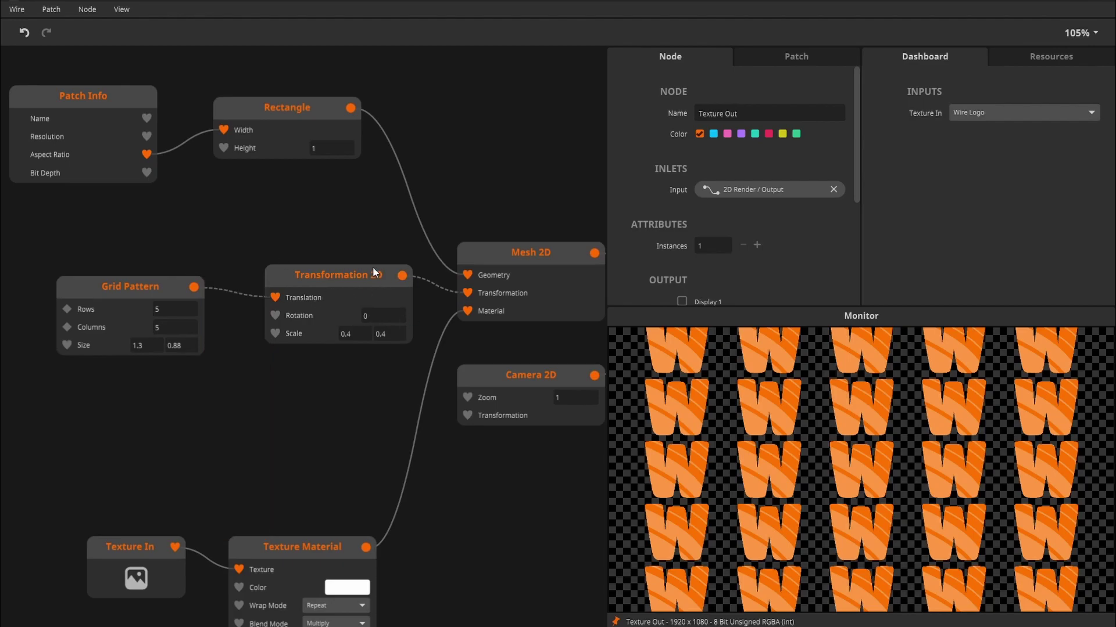
- Delete the Grid Pattern node that drives the Transformation 2D's Translation
{"action": "left_click_drag", "start_coordinate": [229, 269], "coordinate": [360, 292]}
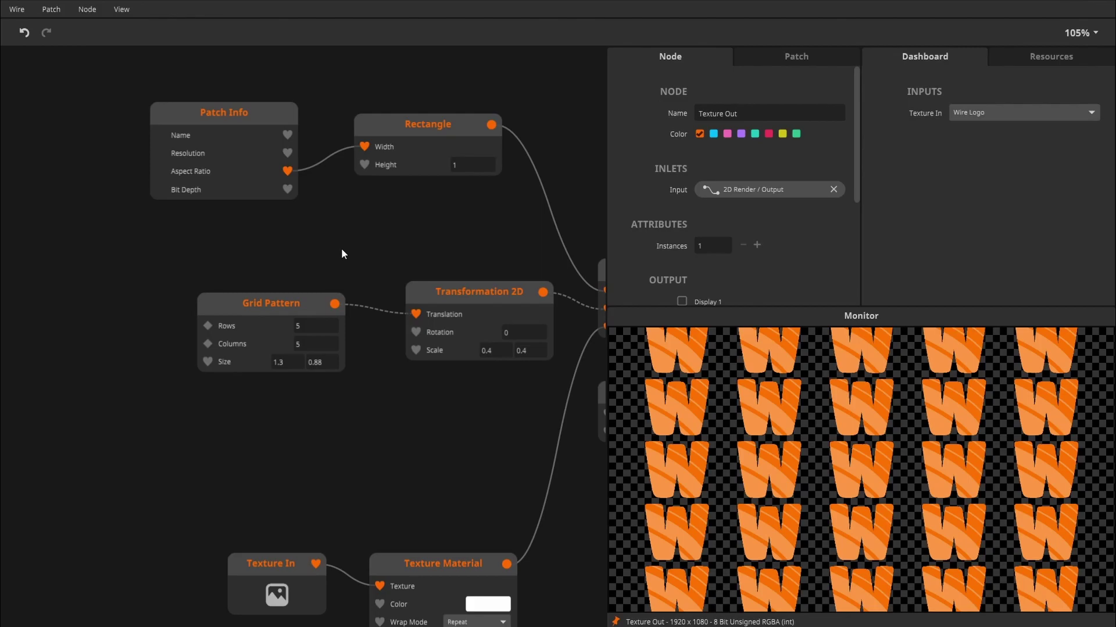
{"action": "left_click_drag", "start_coordinate": [340, 245], "coordinate": [246, 368]}
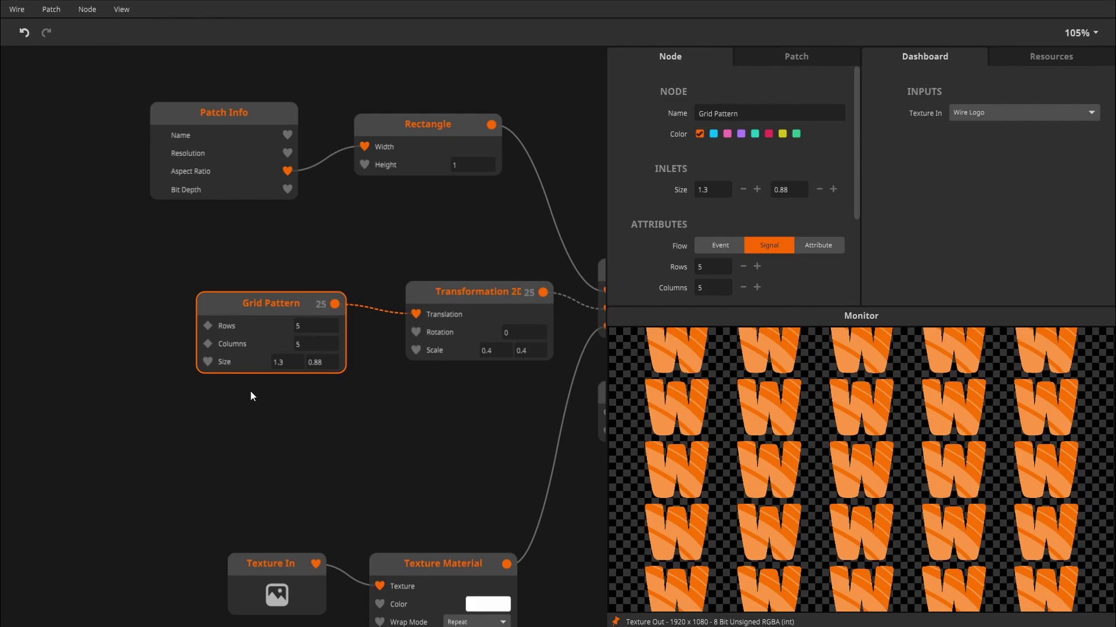
{"action": "left_click_drag", "start_coordinate": [228, 424], "coordinate": [303, 284]}
{"action": "key", "text": "Delete"}
{"action": "left_click_drag", "start_coordinate": [154, 331], "coordinate": [193, 304]}
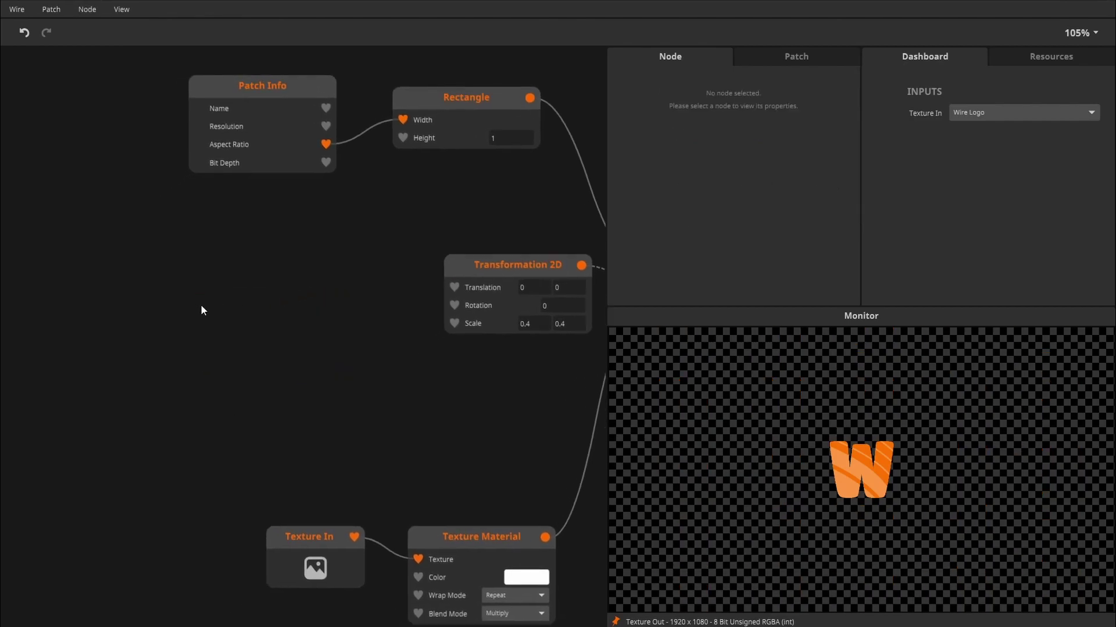
- Add a Sine node in the free area before Transformation 2D and place a duplicate directly below it
{"action": "double_click", "coordinate": [155, 304]}
{"action": "type", "text": "sin"}
{"action": "key", "text": "Return"}
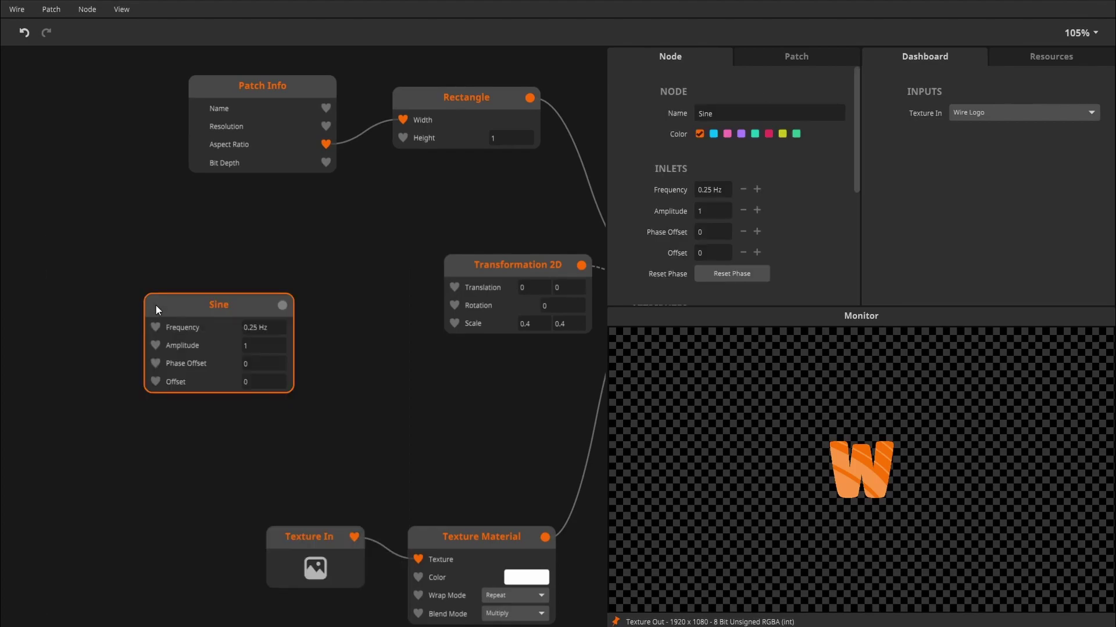
{"action": "left_click_drag", "start_coordinate": [242, 284], "coordinate": [334, 206]}
{"action": "left_click_drag", "start_coordinate": [298, 232], "coordinate": [195, 184]}
{"action": "key", "text": "ctrl+c"}
{"action": "key", "text": "ctrl+v"}
{"action": "left_click_drag", "start_coordinate": [204, 305], "coordinate": [212, 290]}
{"action": "left_click_drag", "start_coordinate": [338, 231], "coordinate": [367, 278]}
{"action": "scroll", "coordinate": [367, 349], "scroll_direction": "up", "scroll_amount": 1}
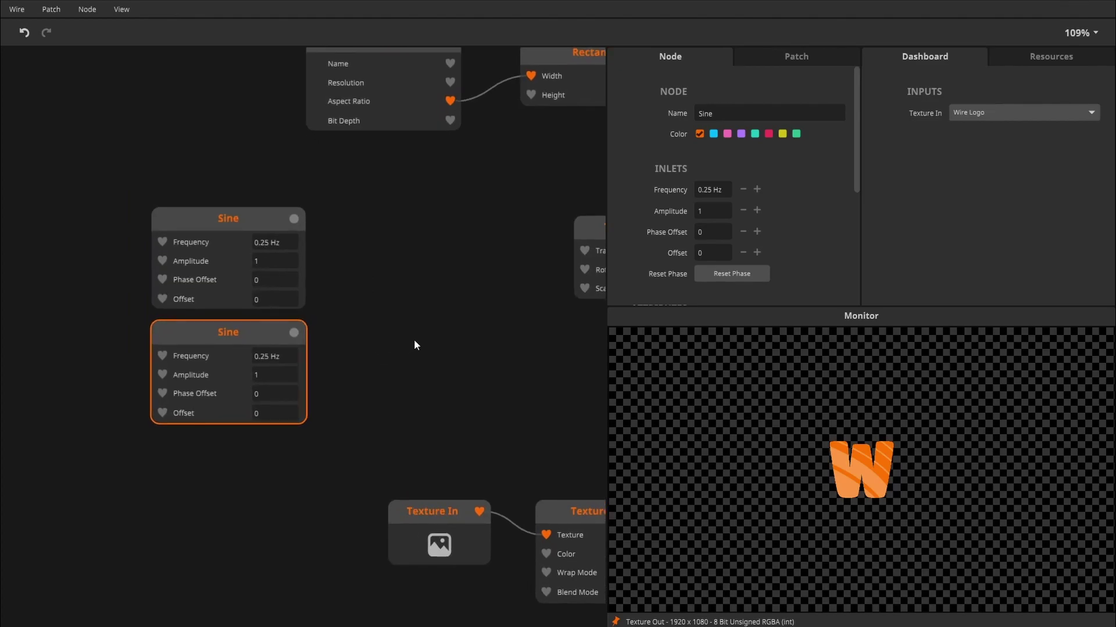
{"action": "left_click_drag", "start_coordinate": [415, 344], "coordinate": [389, 346]}
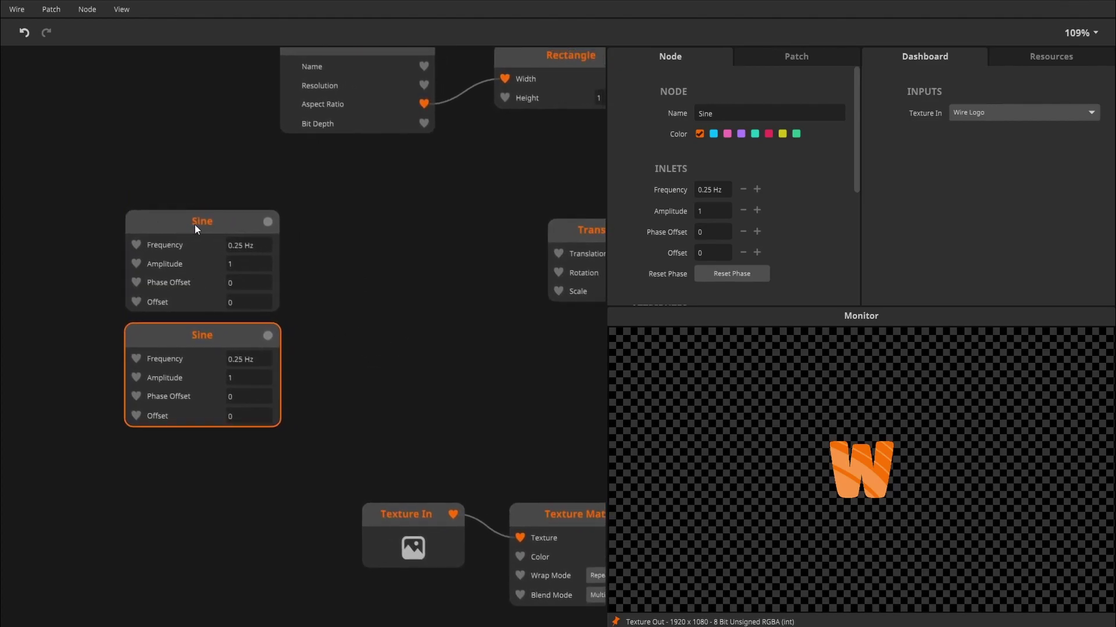
- Check the value types of the Sine output and Translation inlet, and add a Float2 node between them
{"action": "mouse_move", "coordinate": [275, 332]}
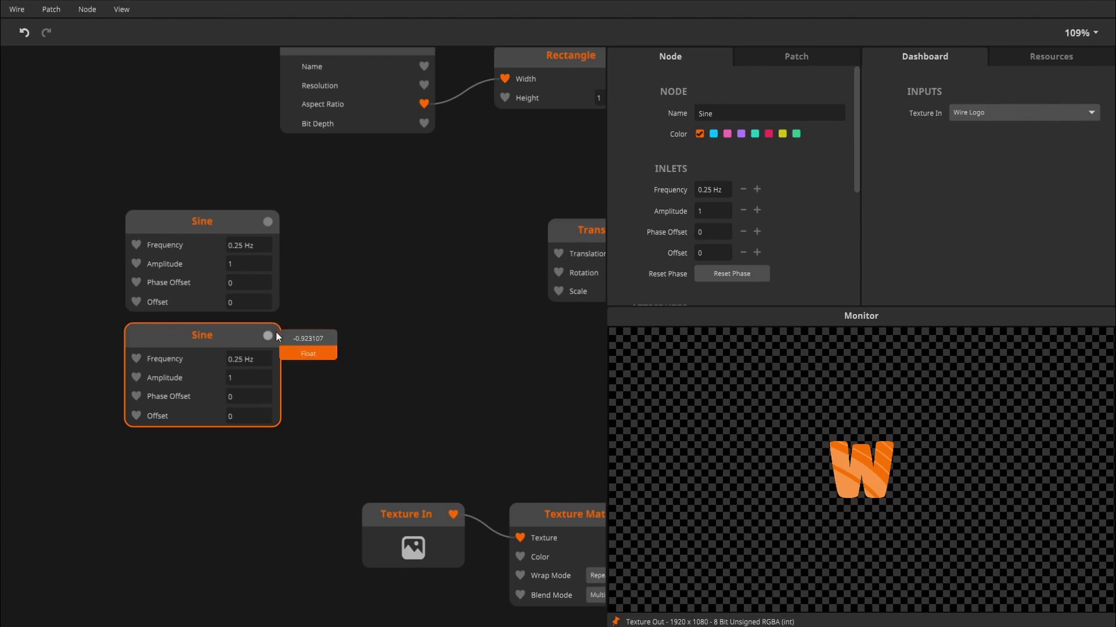
{"action": "left_click_drag", "start_coordinate": [361, 323], "coordinate": [252, 313]}
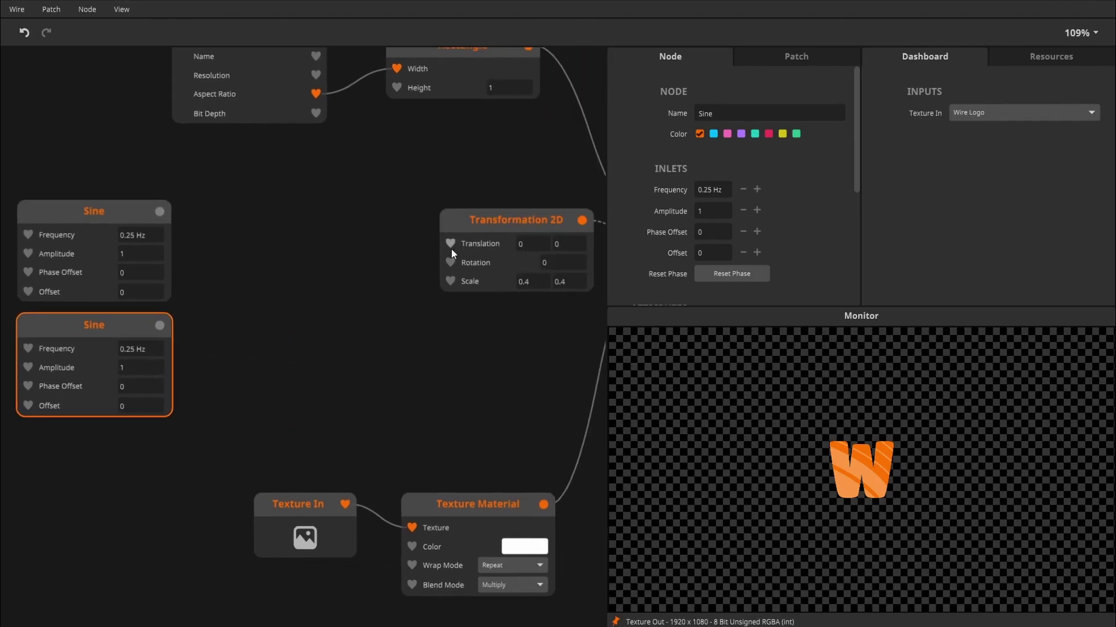
{"action": "mouse_move", "coordinate": [452, 246]}
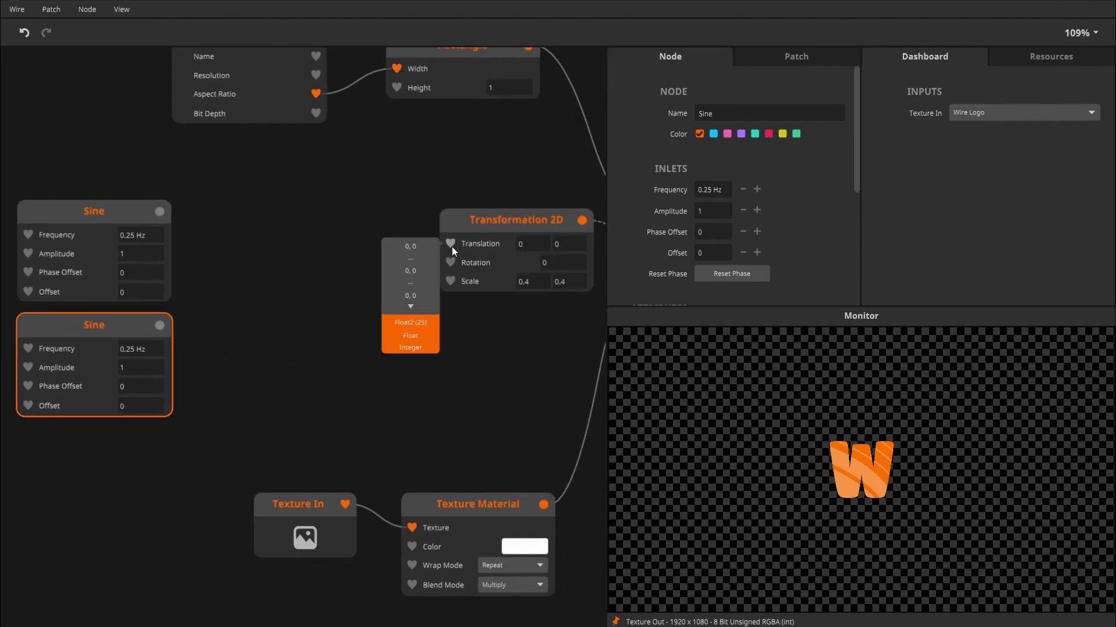
{"action": "double_click", "coordinate": [262, 257]}
{"action": "type", "text": "float2"}
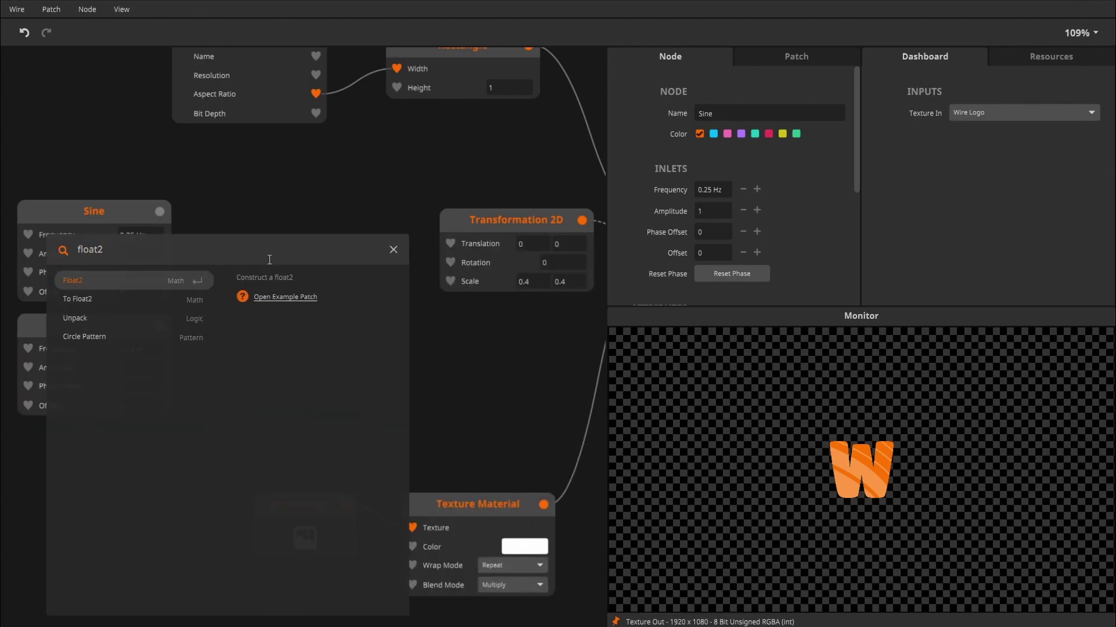
{"action": "key", "text": "Return"}
- Connect the upper Sine to Float2's X, the lower Sine to its Y, and Float2's output to the Transformation 2D's Translation
{"action": "left_click_drag", "start_coordinate": [159, 211], "coordinate": [269, 283]}
{"action": "left_click_drag", "start_coordinate": [159, 325], "coordinate": [263, 259]}
{"action": "left_click_drag", "start_coordinate": [344, 216], "coordinate": [452, 243]}
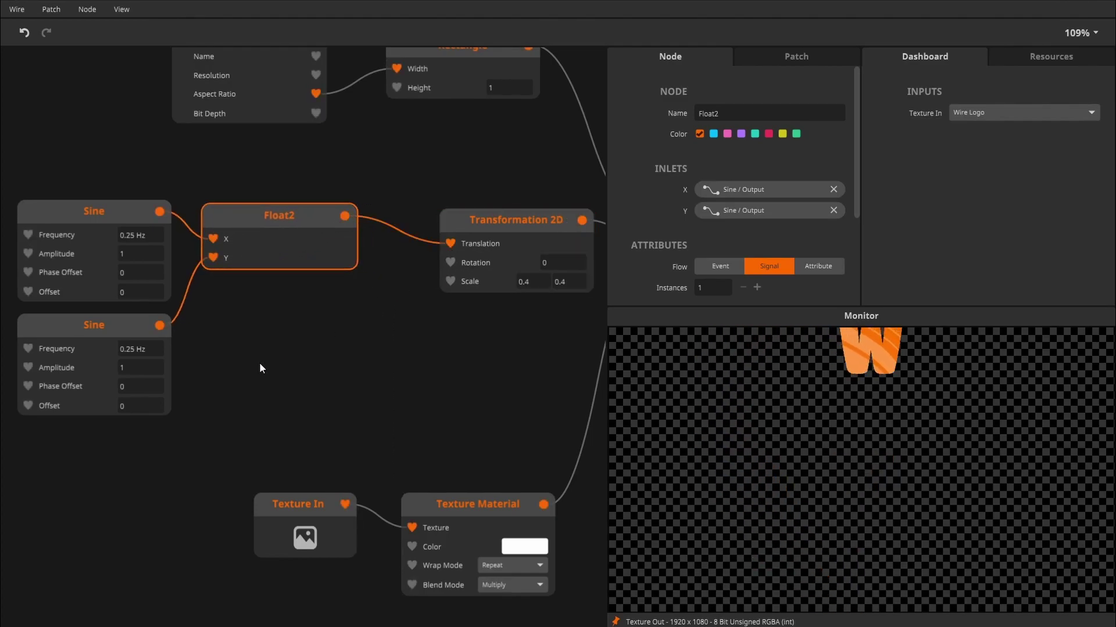
- Move the lower Sine further down and show the Reset Phase inlet on both Sine nodes
{"action": "left_click_drag", "start_coordinate": [256, 368], "coordinate": [388, 356]}
{"action": "left_click_drag", "start_coordinate": [236, 309], "coordinate": [234, 358]}
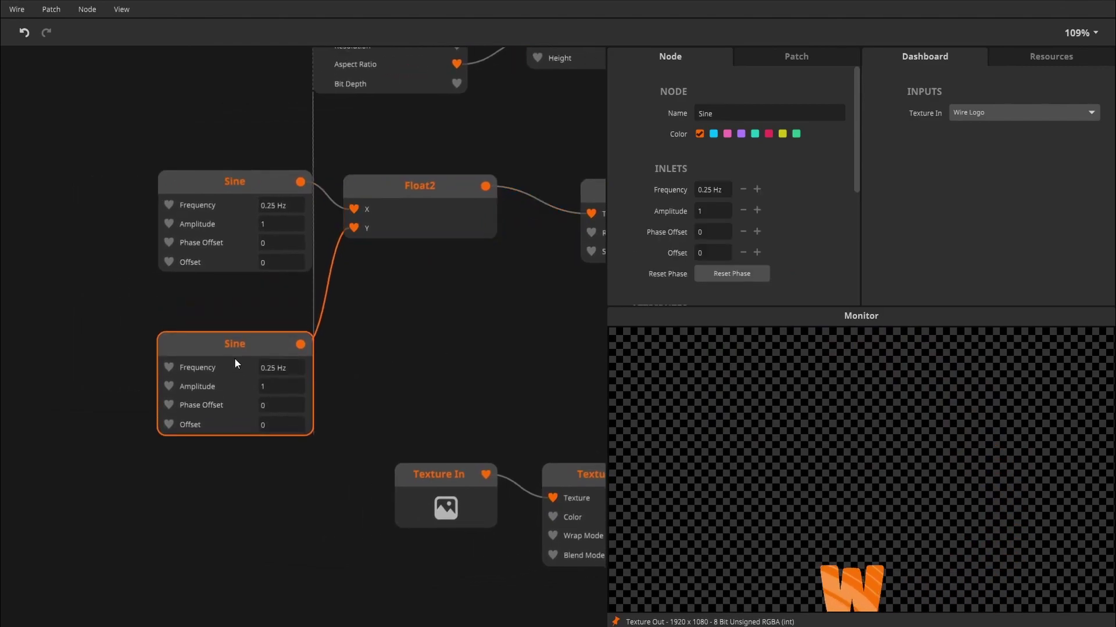
{"action": "right_click", "coordinate": [238, 211]}
{"action": "mouse_move", "coordinate": [319, 587]}
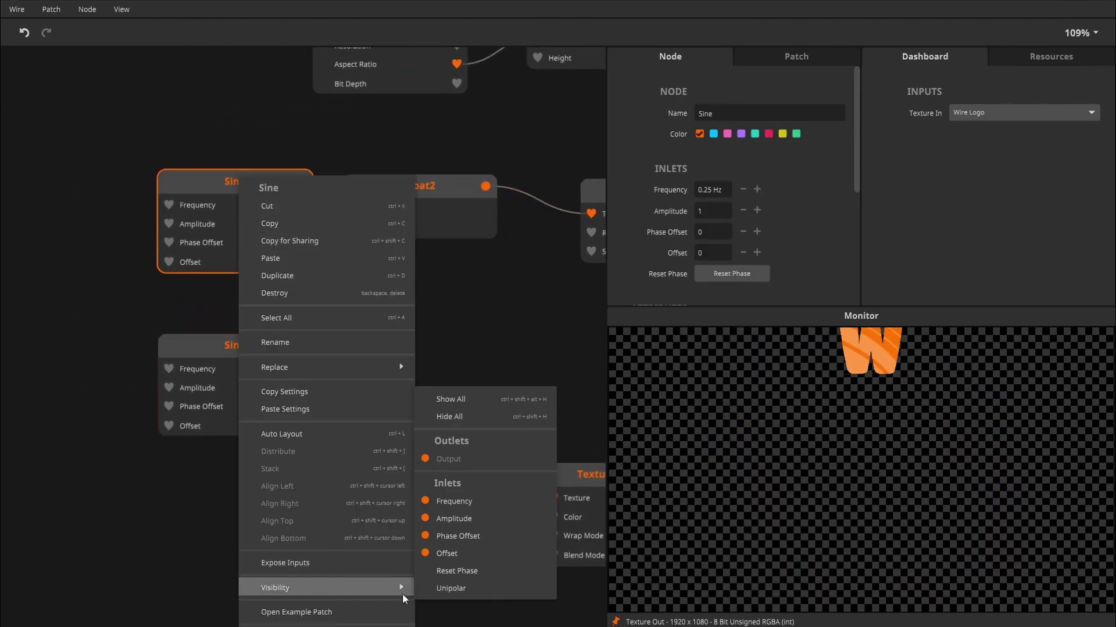
{"action": "left_click", "coordinate": [458, 571]}
{"action": "right_click", "coordinate": [226, 353]}
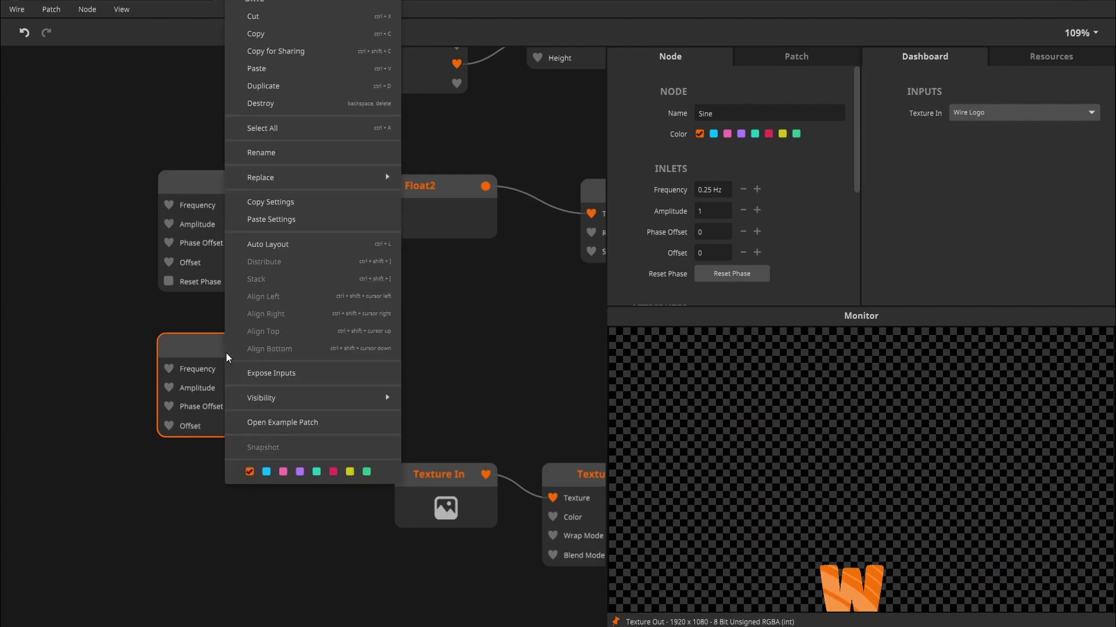
{"action": "mouse_move", "coordinate": [361, 397]}
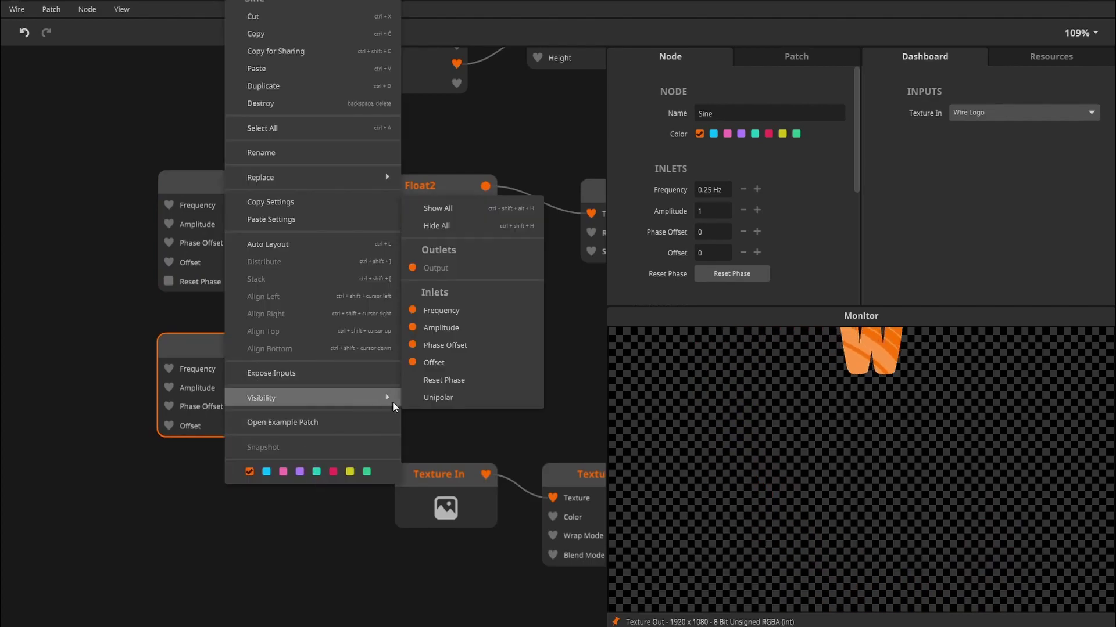
{"action": "left_click", "coordinate": [450, 378]}
- Expose the lower Sine's Reset Phase as a patch input, also connect it to the upper Sine's Reset Phase, and move the input node away
{"action": "left_click_drag", "start_coordinate": [367, 419], "coordinate": [450, 402]}
{"action": "right_click", "coordinate": [248, 429]}
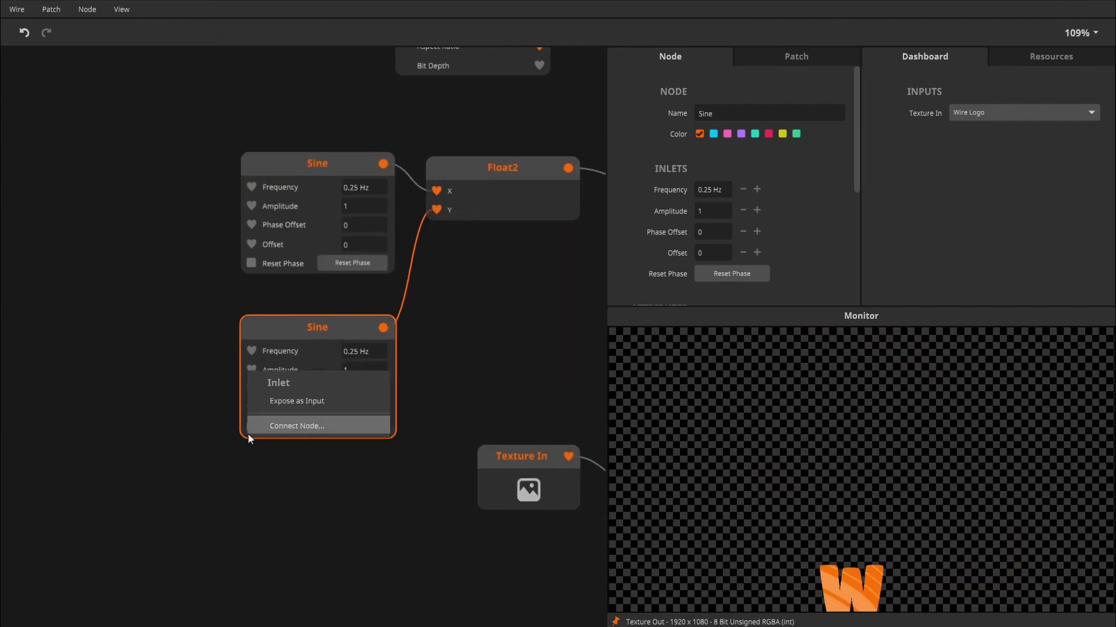
{"action": "left_click", "coordinate": [275, 402]}
{"action": "left_click_drag", "start_coordinate": [212, 327], "coordinate": [251, 263]}
{"action": "left_click", "coordinate": [186, 360]}
{"action": "left_click_drag", "start_coordinate": [165, 338], "coordinate": [77, 405]}
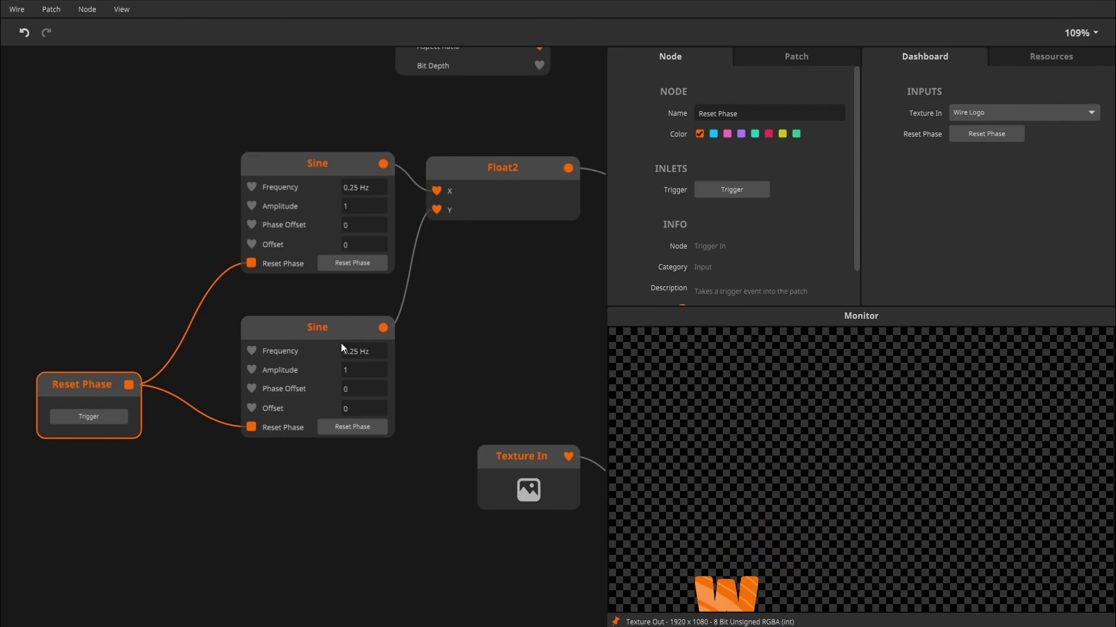
- Move the lower Sine closer beneath the upper one and reposition the Reset Phase input node
{"action": "scroll", "coordinate": [341, 343], "scroll_direction": "up", "scroll_amount": 3}
{"action": "left_click", "coordinate": [336, 401]}
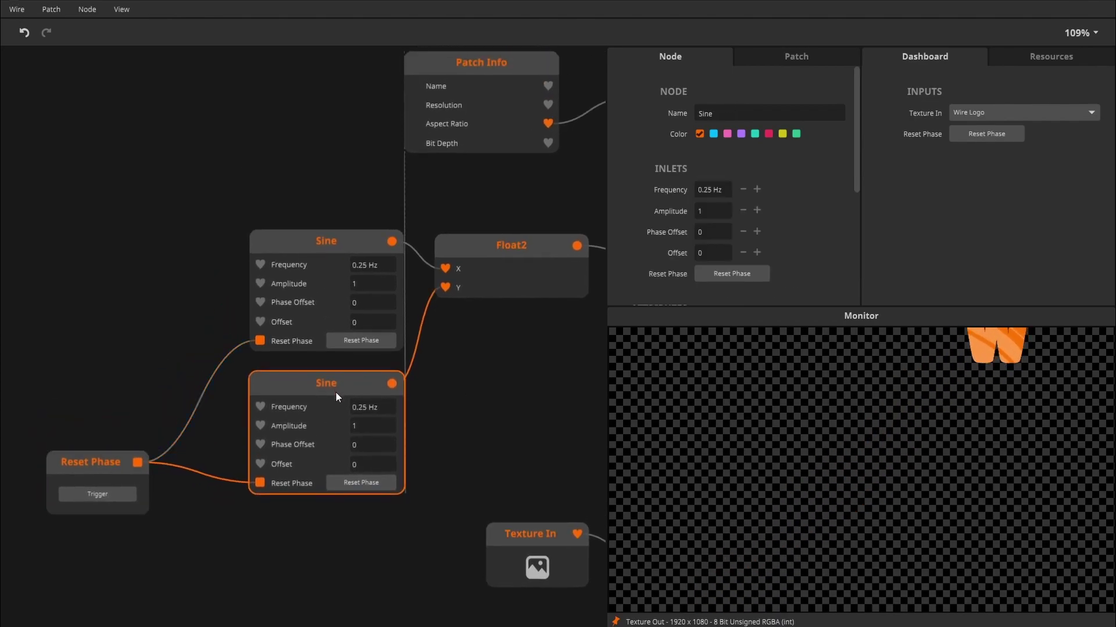
{"action": "left_click_drag", "start_coordinate": [106, 324], "coordinate": [221, 322]}
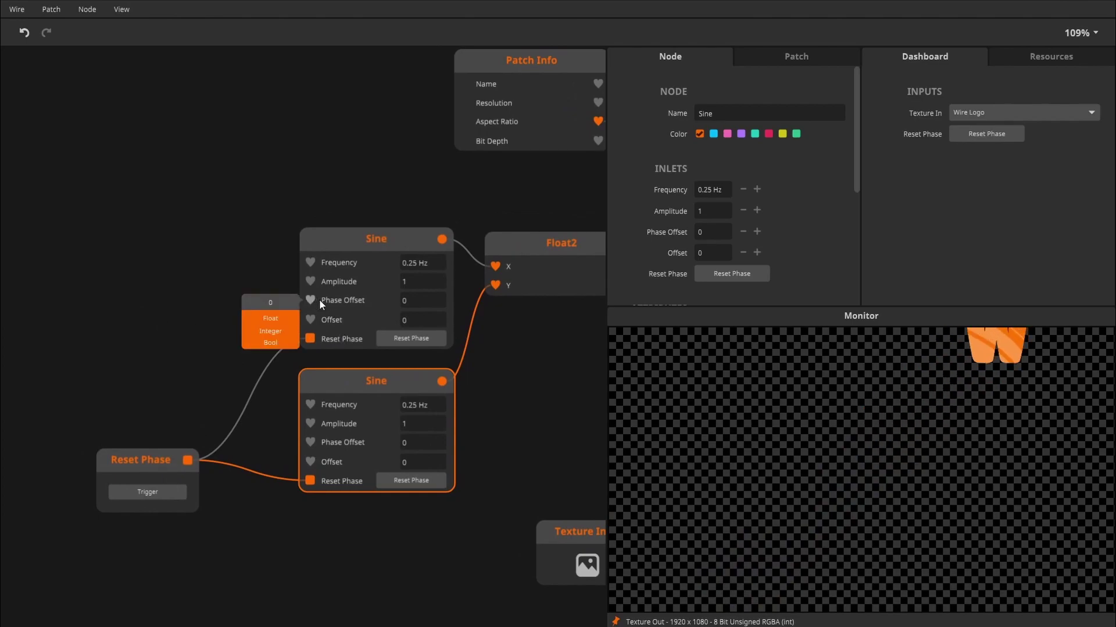
{"action": "left_click_drag", "start_coordinate": [51, 277], "coordinate": [68, 260]}
{"action": "left_click_drag", "start_coordinate": [137, 433], "coordinate": [119, 441]}
- Add a Linear pattern node ahead of the Sines and connect it to the upper Sine's Phase Offset
{"action": "double_click", "coordinate": [94, 267]}
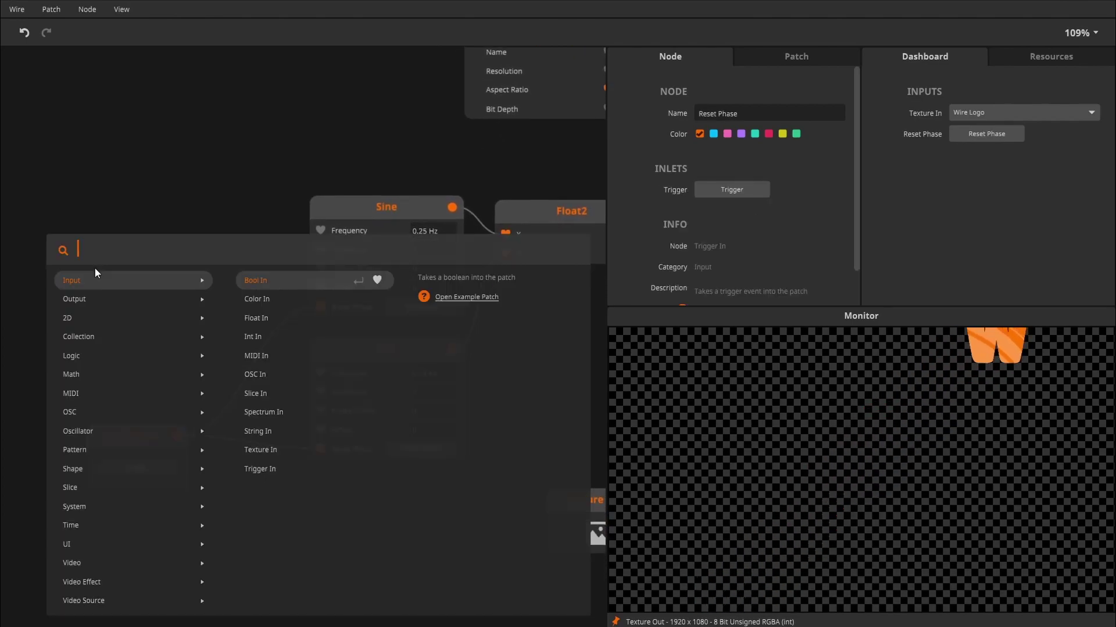
{"action": "type", "text": "linea"}
{"action": "key", "text": "Return"}
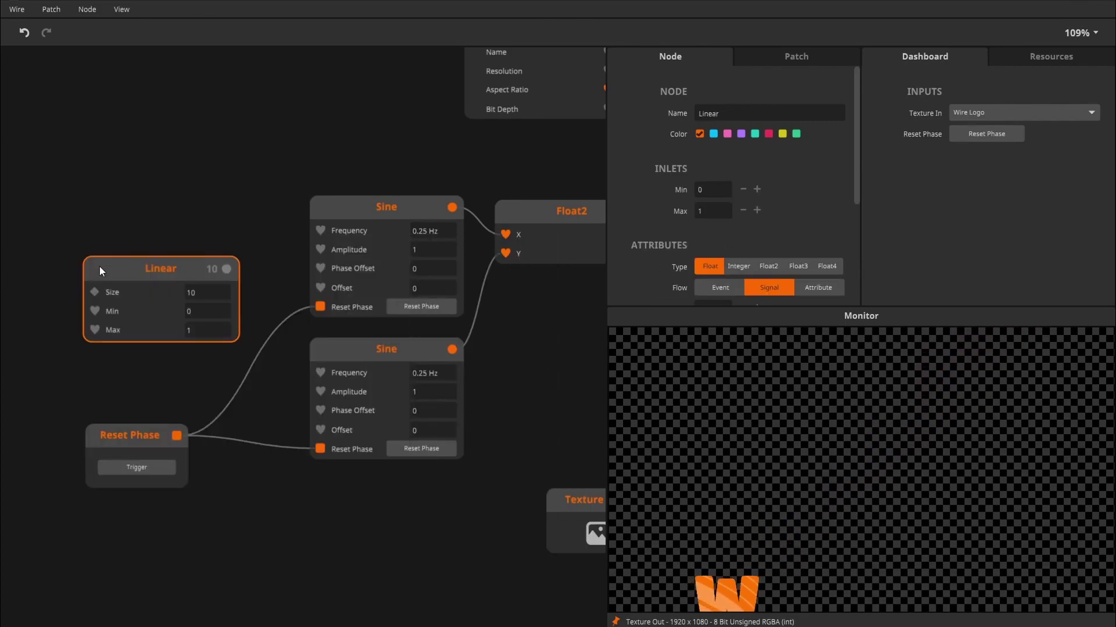
{"action": "left_click_drag", "start_coordinate": [176, 234], "coordinate": [333, 265]}
{"action": "scroll", "coordinate": [168, 294], "scroll_direction": "down", "scroll_amount": 2}
- Place a duplicate Linear node between the first one and Reset Phase, and connect it to the lower Sine's Phase Offset
{"action": "left_click_drag", "start_coordinate": [148, 402], "coordinate": [152, 433]}
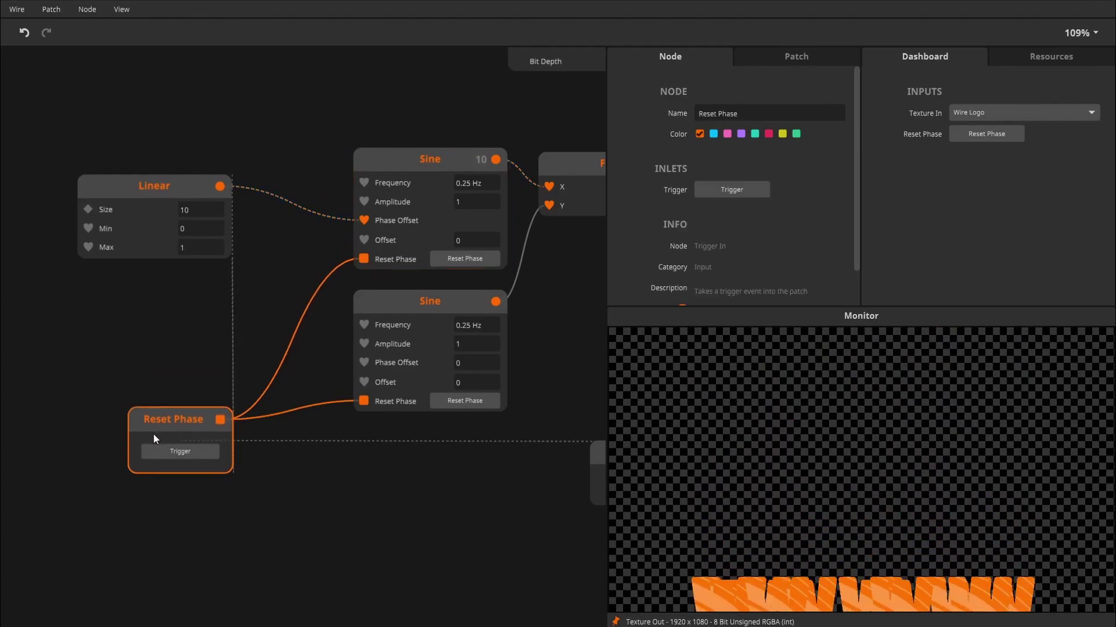
{"action": "left_click_drag", "start_coordinate": [135, 184], "coordinate": [144, 319], "text": "alt"}
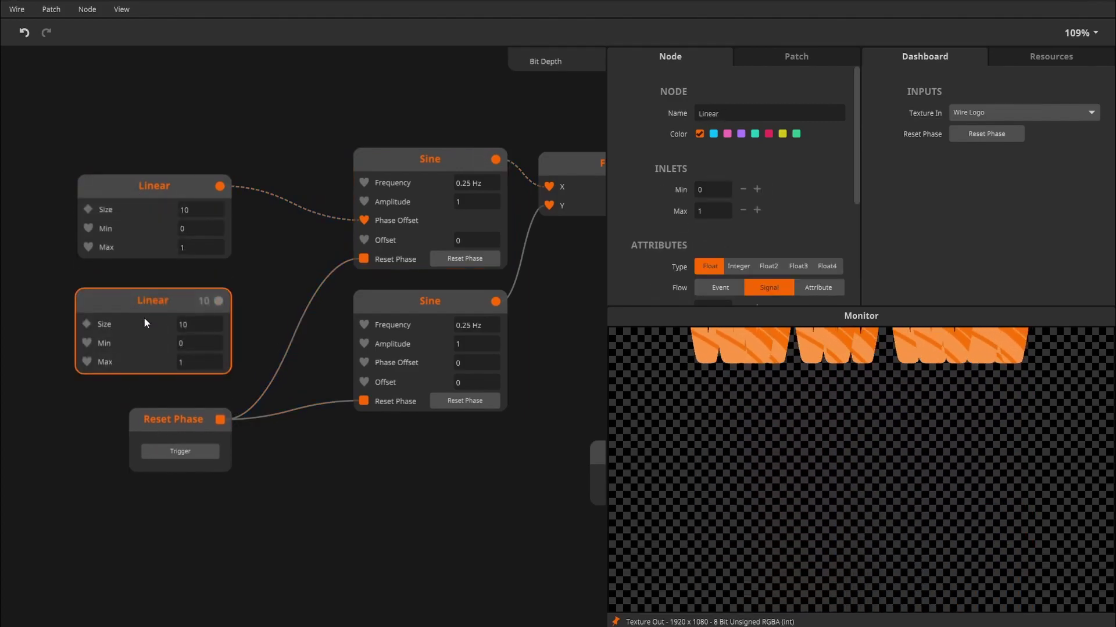
{"action": "left_click", "coordinate": [152, 251]}
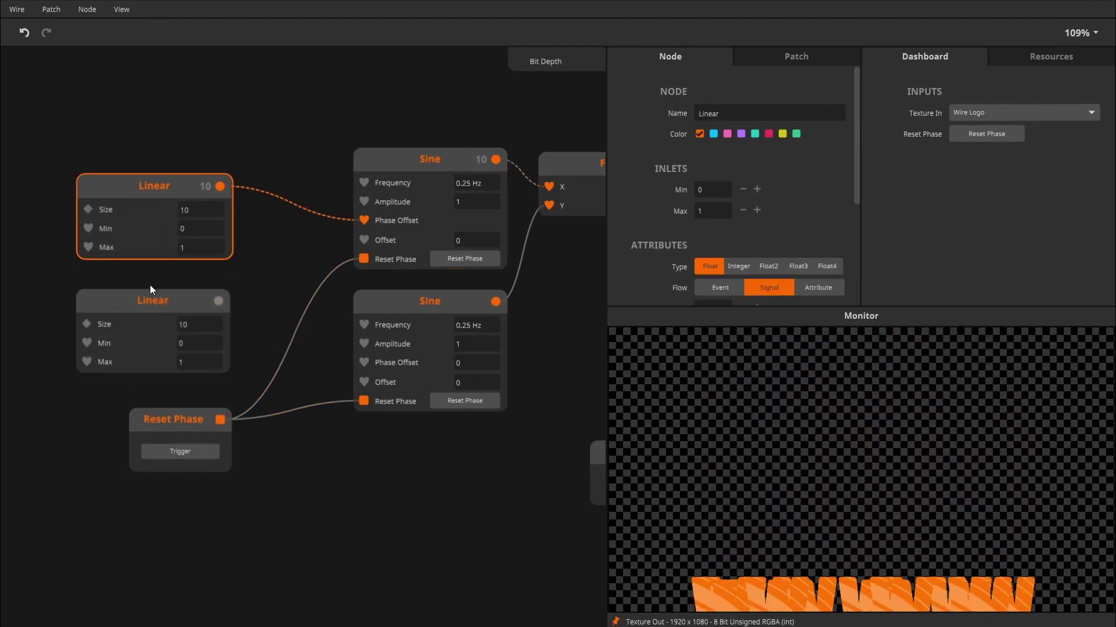
{"action": "left_click_drag", "start_coordinate": [218, 302], "coordinate": [375, 373]}
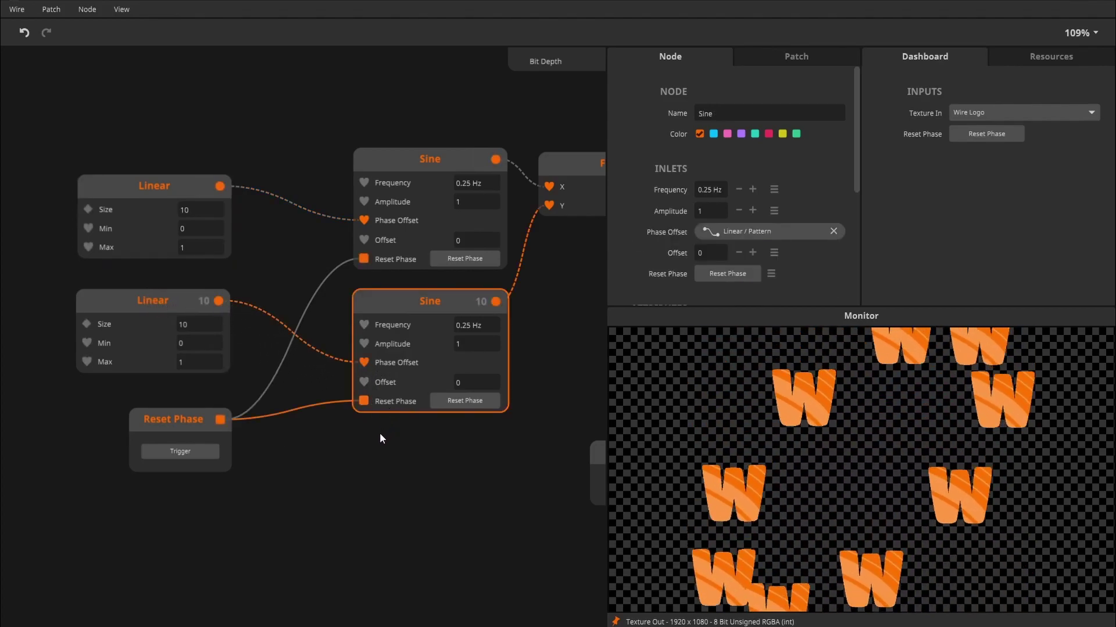
- Set the Size of both Linear nodes to 30
{"action": "left_click_drag", "start_coordinate": [427, 509], "coordinate": [445, 492]}
{"action": "type", "text": "30"}
{"action": "key", "text": "Return"}
{"action": "double_click", "coordinate": [228, 313]}
{"action": "type", "text": "30"}
{"action": "key", "text": "Return"}
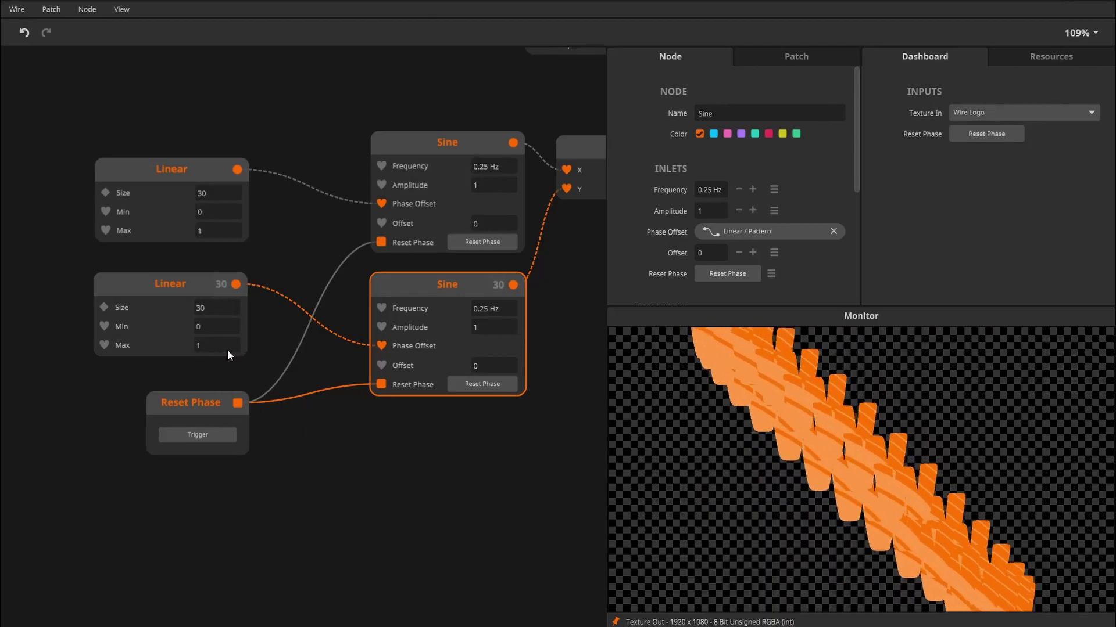
- Set the Max of the lower Linear node to 3 and of the upper one to 2
{"action": "left_click_drag", "start_coordinate": [225, 349], "coordinate": [233, 281]}
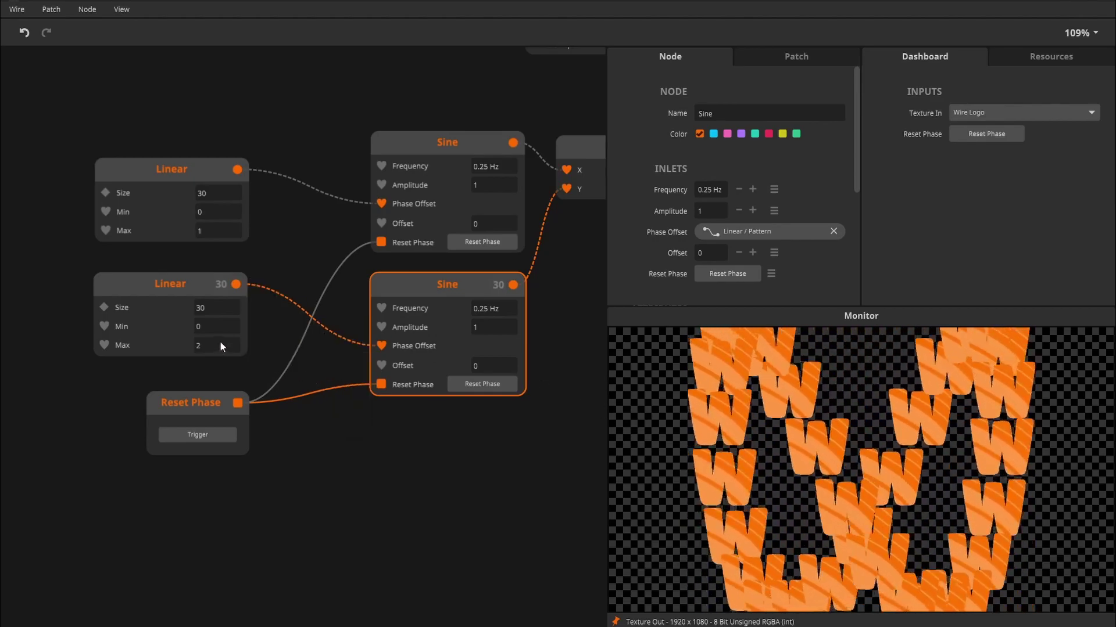
{"action": "left_click_drag", "start_coordinate": [220, 340], "coordinate": [311, 260]}
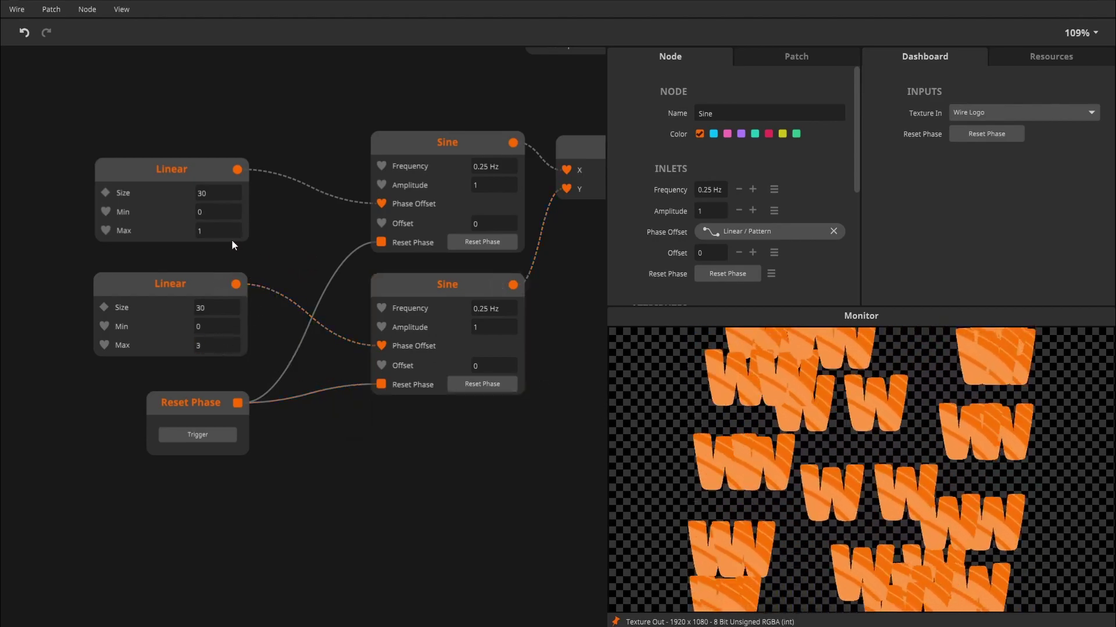
{"action": "left_click_drag", "start_coordinate": [231, 235], "coordinate": [282, 244]}
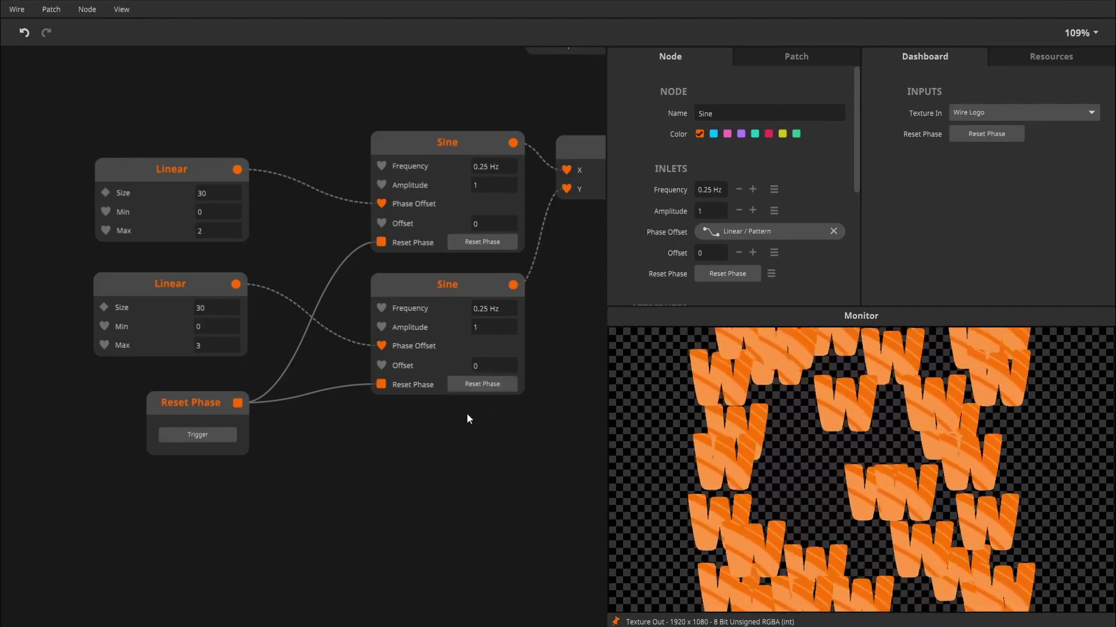
- Expose the upper Linear's Size as a patch input and connect it to the lower Linear's Size as well
{"action": "left_click_drag", "start_coordinate": [317, 416], "coordinate": [482, 494]}
{"action": "right_click", "coordinate": [284, 274]}
{"action": "left_click", "coordinate": [316, 292]}
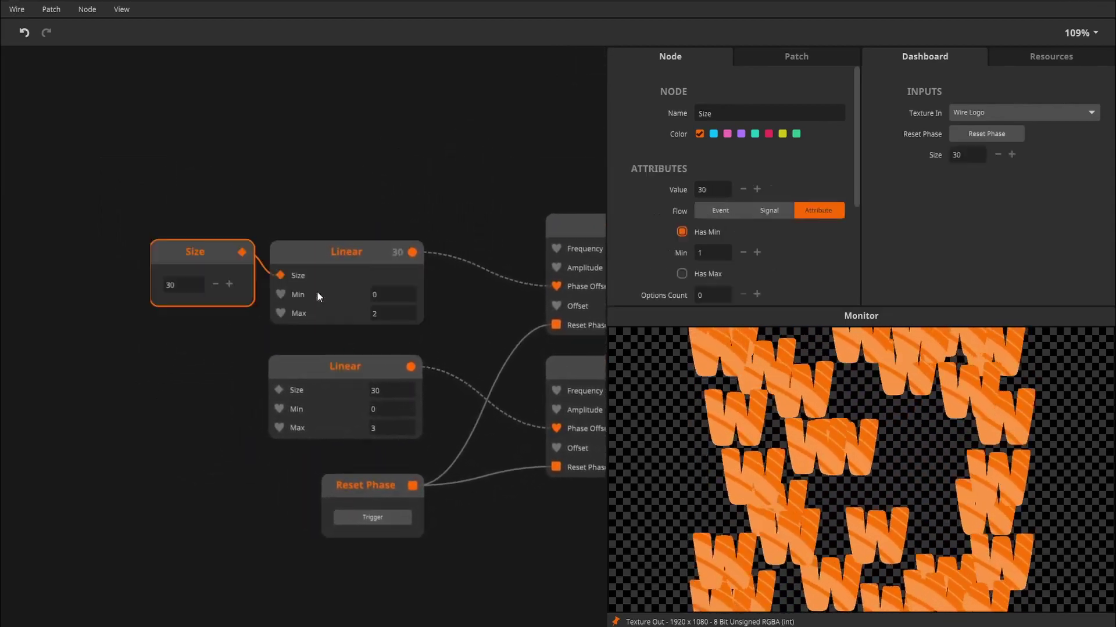
{"action": "left_click_drag", "start_coordinate": [182, 253], "coordinate": [279, 391]}
- Test the Size input with 100 and 1000, and return it to 100
{"action": "type", "text": "100"}
{"action": "type", "text": "1000"}
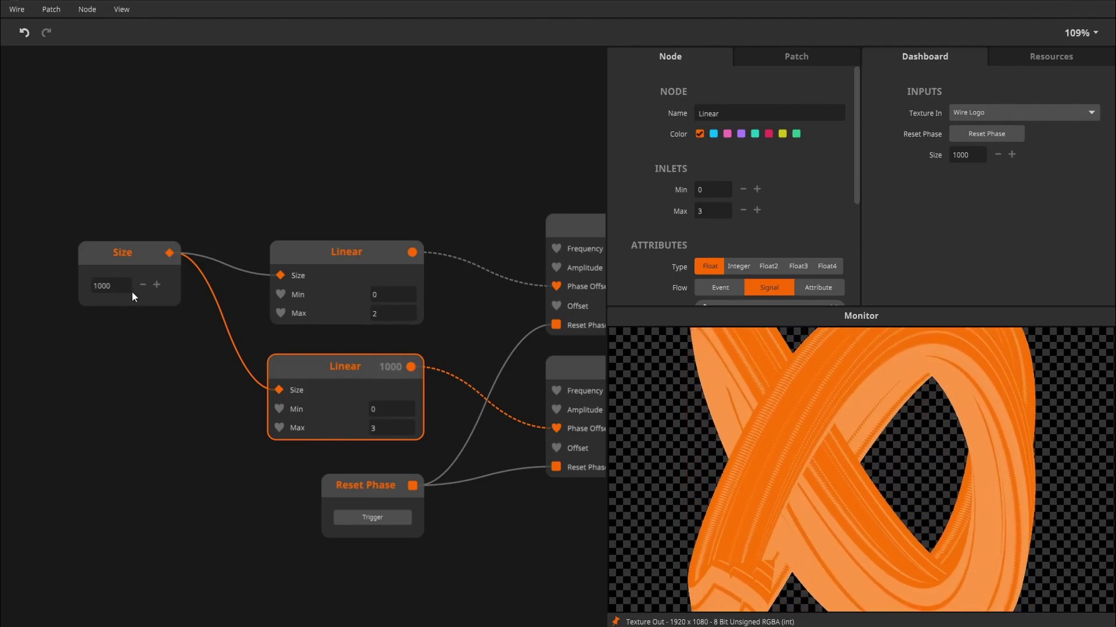
{"action": "type", "text": "10"}
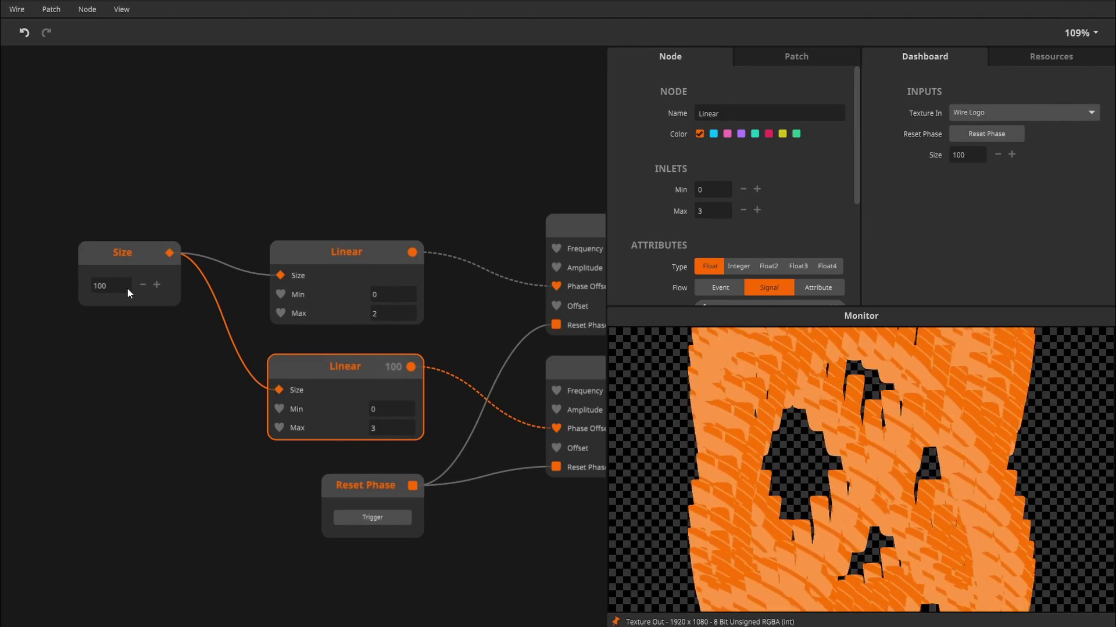
- Limit the Size input to a minimum of 8 and a maximum of 100, and try its slider
{"action": "left_click_drag", "start_coordinate": [118, 271], "coordinate": [122, 280]}
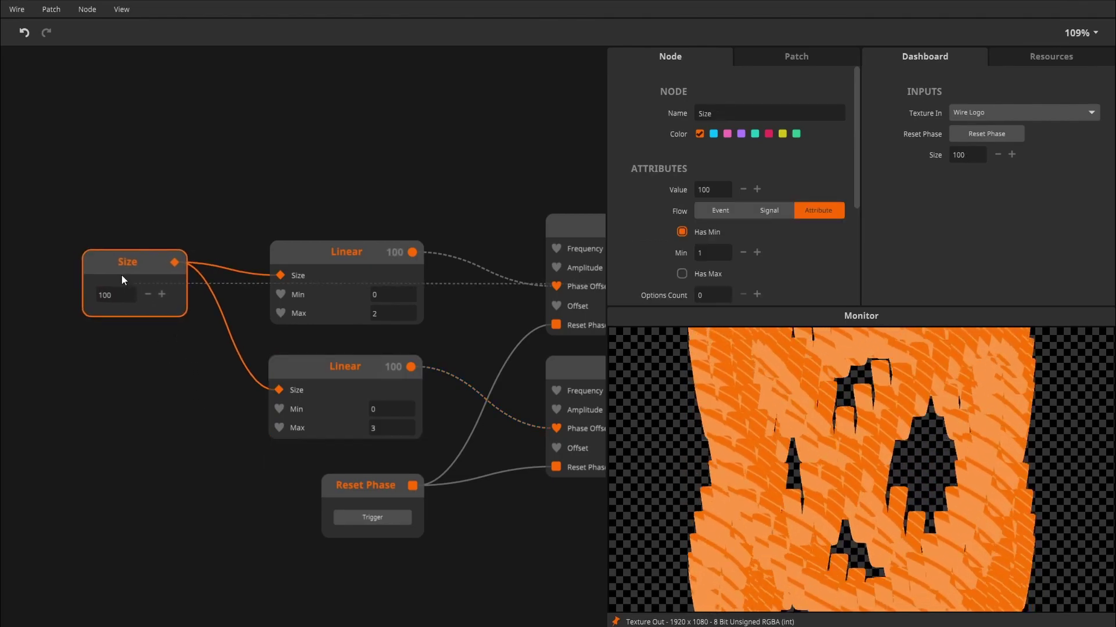
{"action": "scroll", "coordinate": [639, 224], "scroll_direction": "down", "scroll_amount": 1}
{"action": "left_click", "coordinate": [710, 237]}
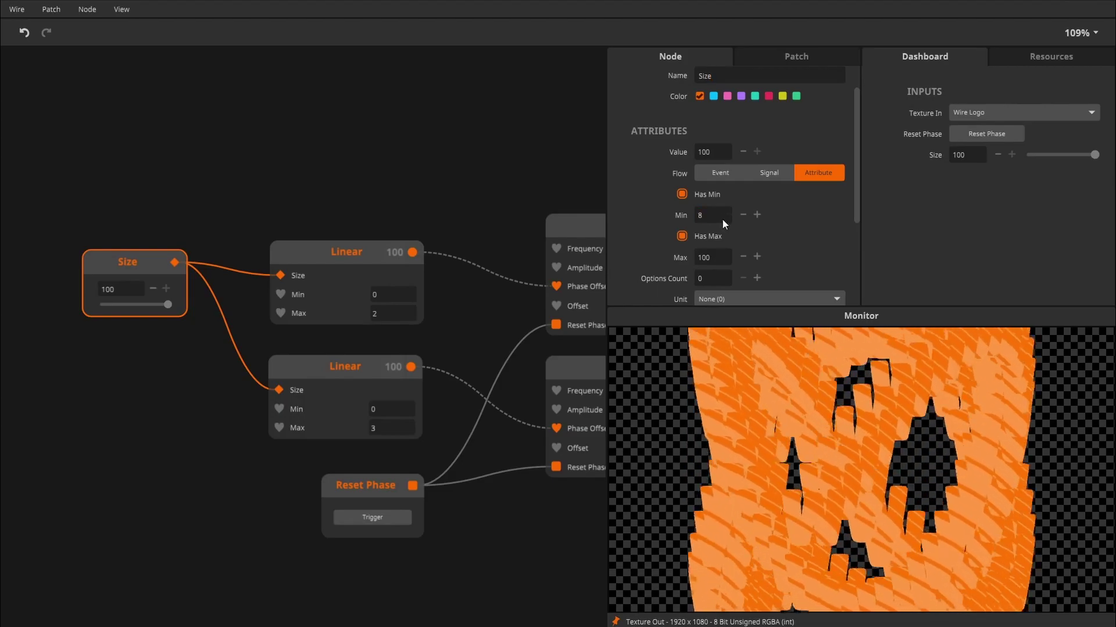
{"action": "left_click_drag", "start_coordinate": [167, 306], "coordinate": [203, 321]}
- Set the Size input to 25 and move its node level with the upper Linear
{"action": "type", "text": "25"}
{"action": "key", "text": "Return"}
{"action": "left_click_drag", "start_coordinate": [216, 368], "coordinate": [223, 331]}
{"action": "left_click_drag", "start_coordinate": [140, 231], "coordinate": [138, 215]}
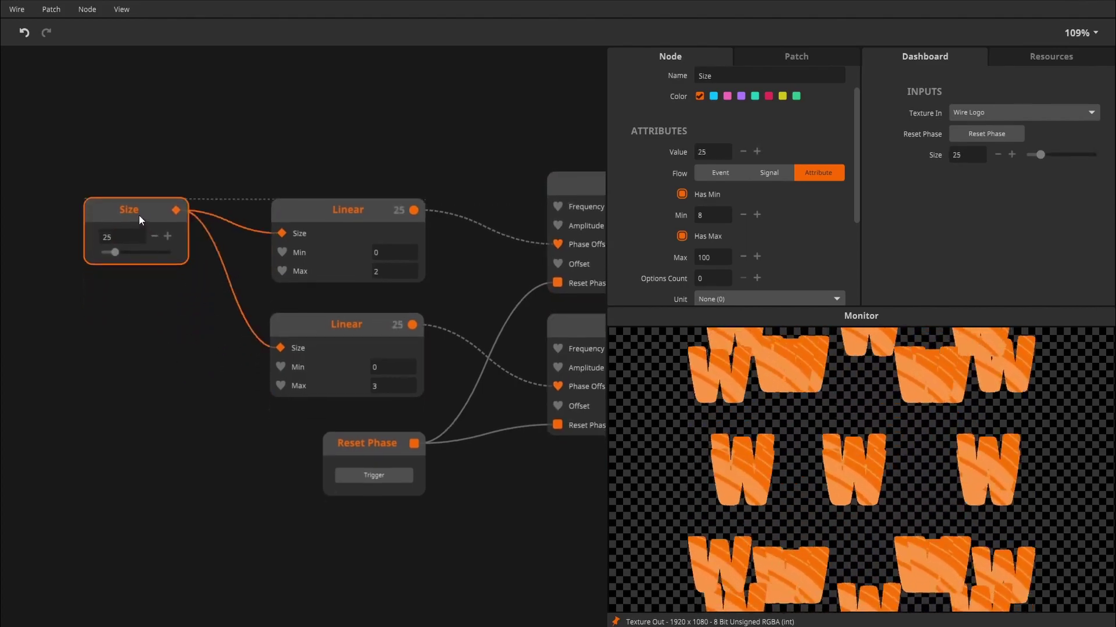
{"action": "left_click_drag", "start_coordinate": [145, 339], "coordinate": [163, 325]}
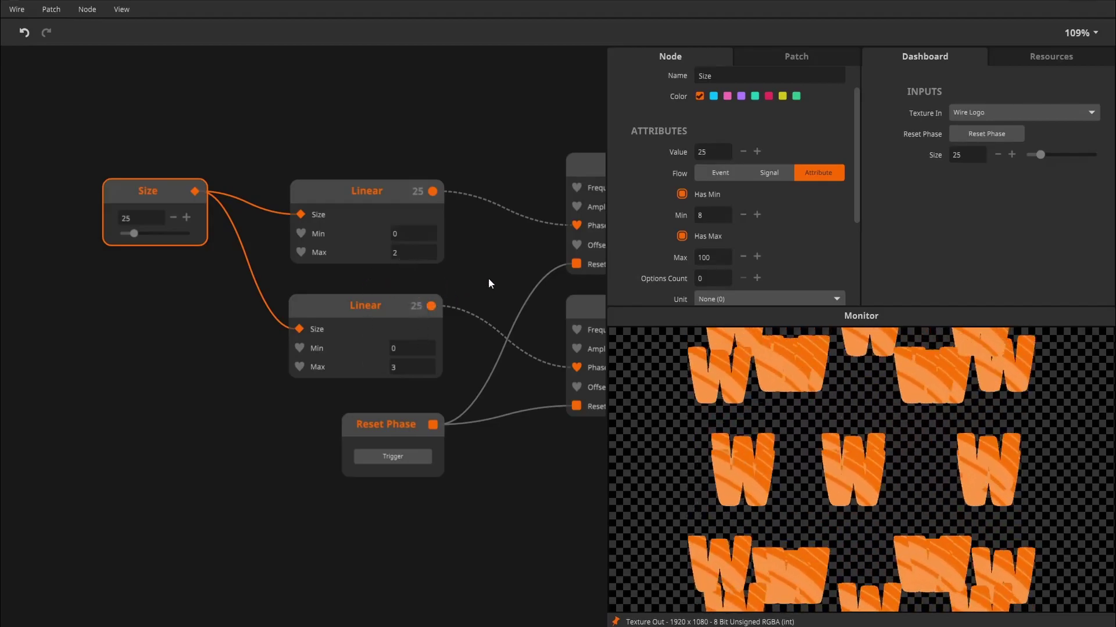
{"action": "left_click_drag", "start_coordinate": [489, 280], "coordinate": [436, 280]}
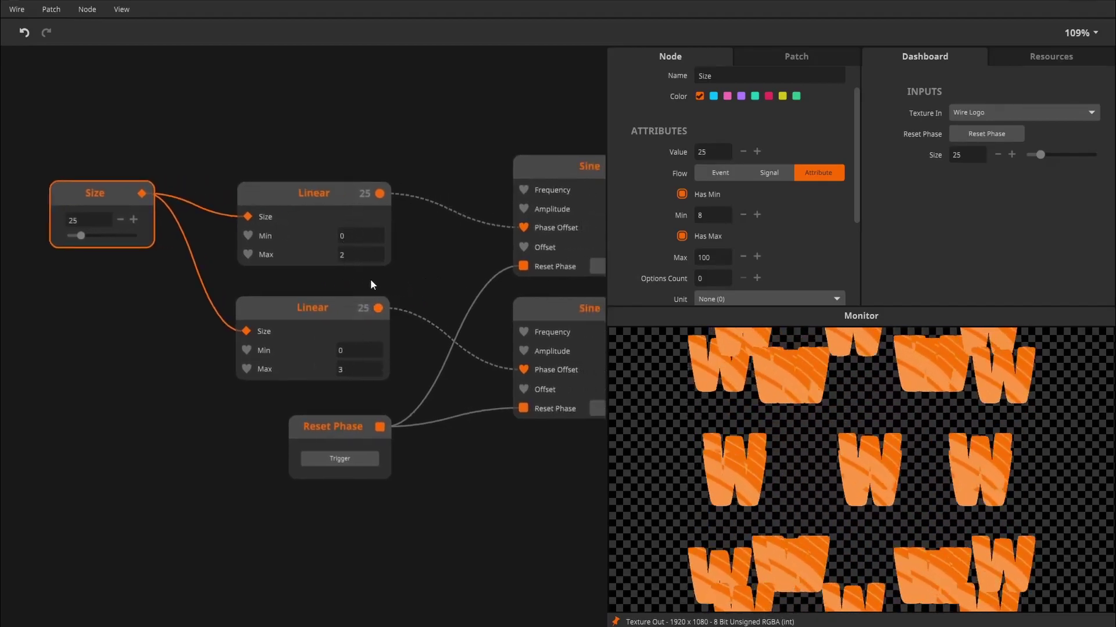
{"action": "right_click", "coordinate": [251, 257]}
{"action": "left_click", "coordinate": [295, 281]}
{"action": "left_click_drag", "start_coordinate": [159, 201], "coordinate": [76, 318]}
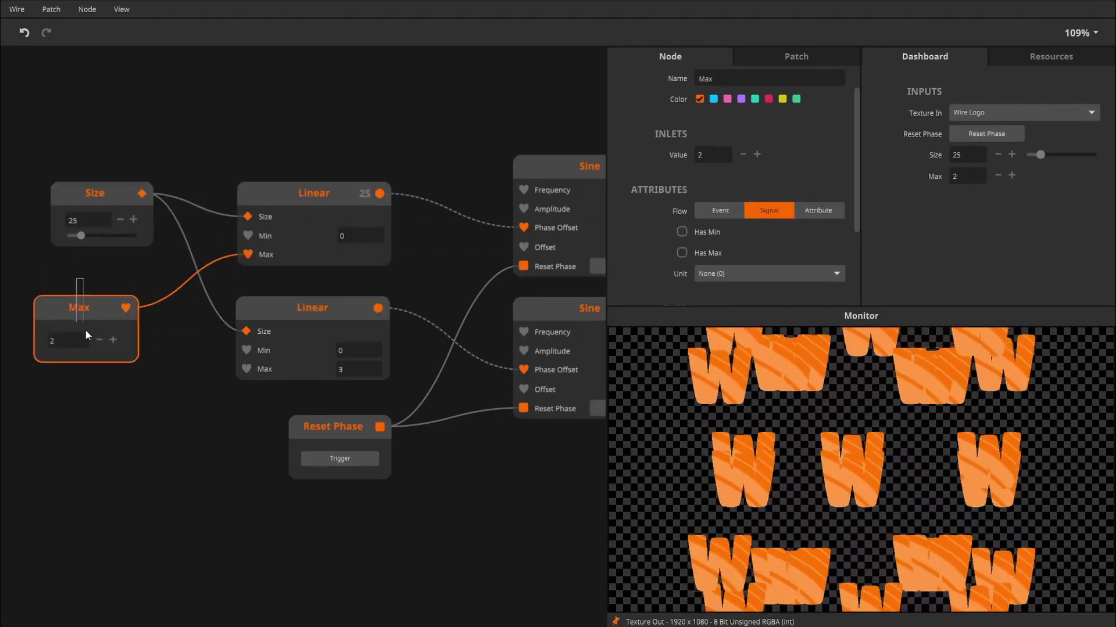
{"action": "key", "text": "Delete"}
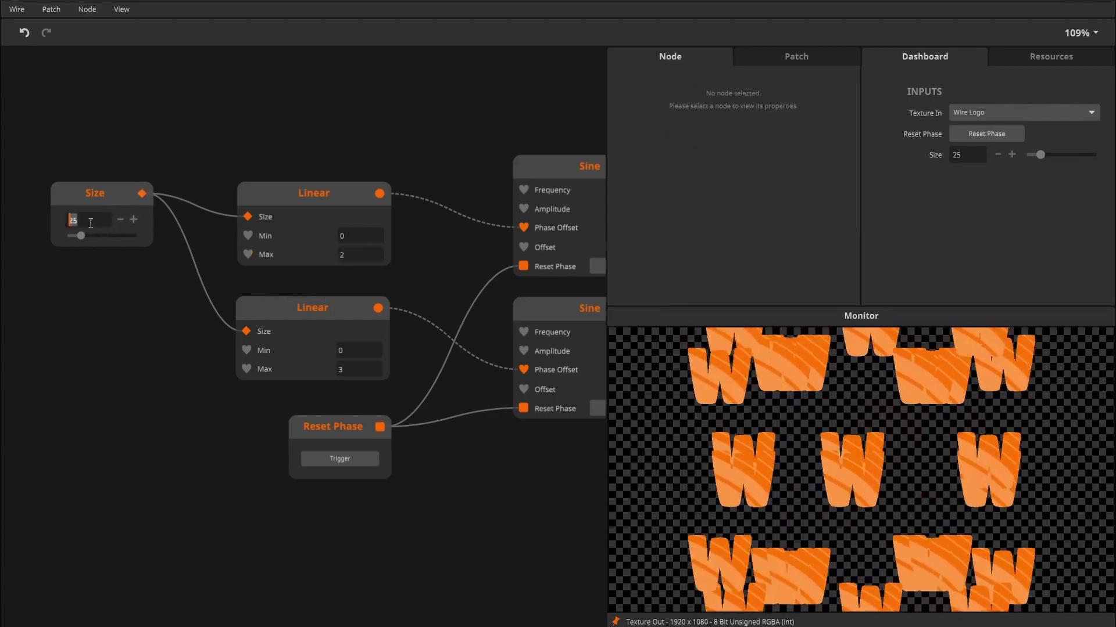
- Set the Size input to 50, and the Max to 2.5 on the upper Linear and 1 on the lower Linear
{"action": "type", "text": "50"}
{"action": "key", "text": "Return"}
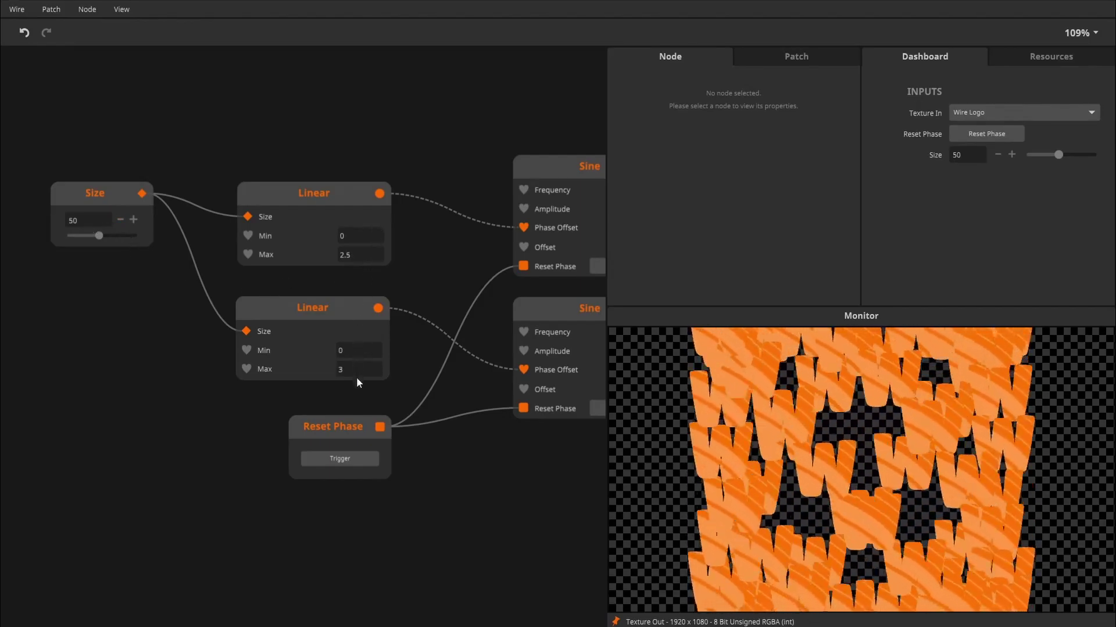
{"action": "double_click", "coordinate": [372, 375]}
{"action": "type", "text": "1"}
{"action": "key", "text": "Return"}
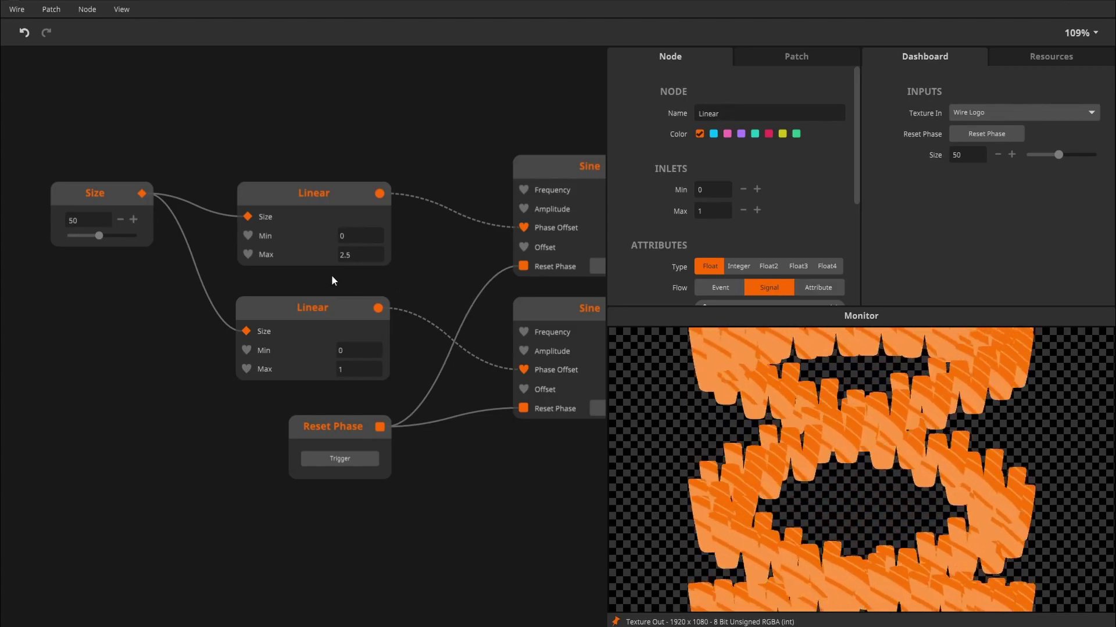
- Add an Int In node directly below the Size input node
{"action": "left_click_drag", "start_coordinate": [145, 392], "coordinate": [197, 378]}
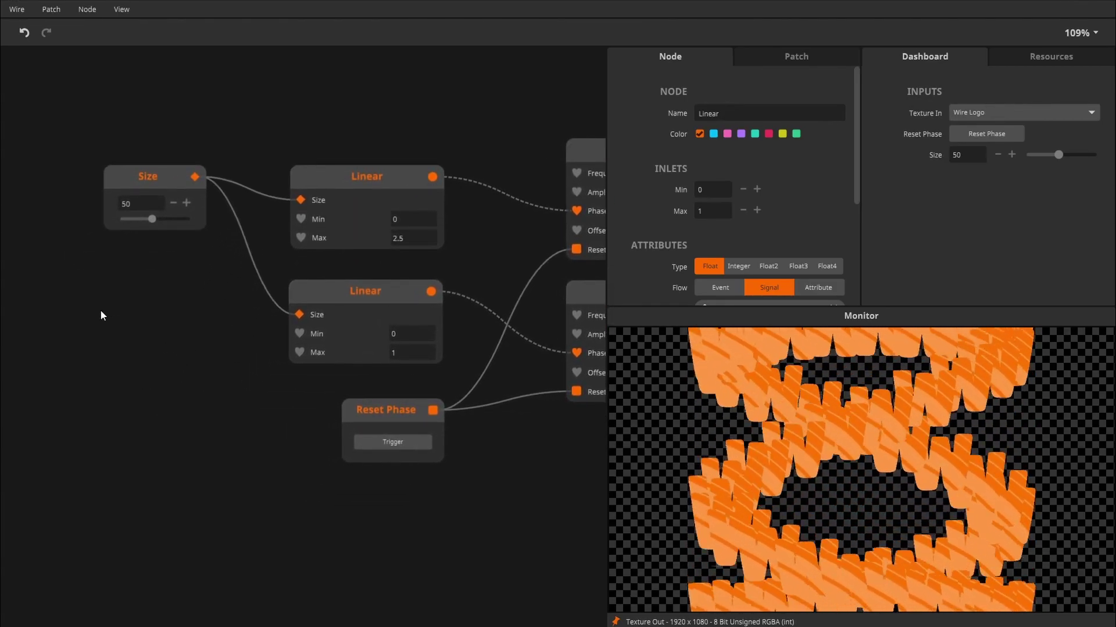
{"action": "double_click", "coordinate": [100, 310]}
{"action": "type", "text": "int"}
{"action": "key", "text": "Return"}
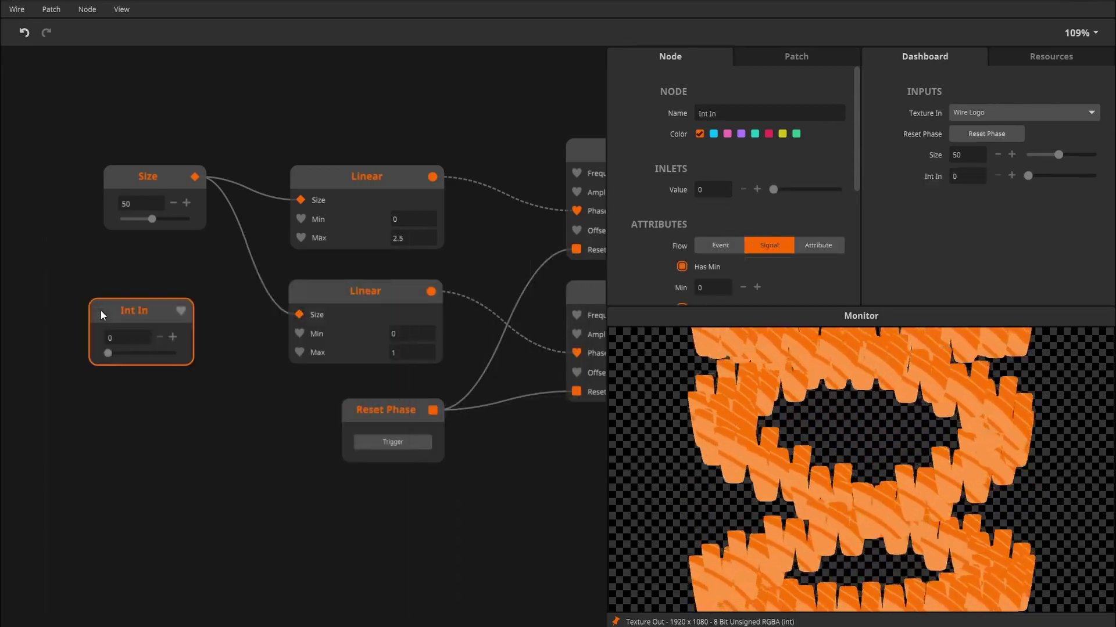
{"action": "left_click_drag", "start_coordinate": [101, 315], "coordinate": [114, 274]}
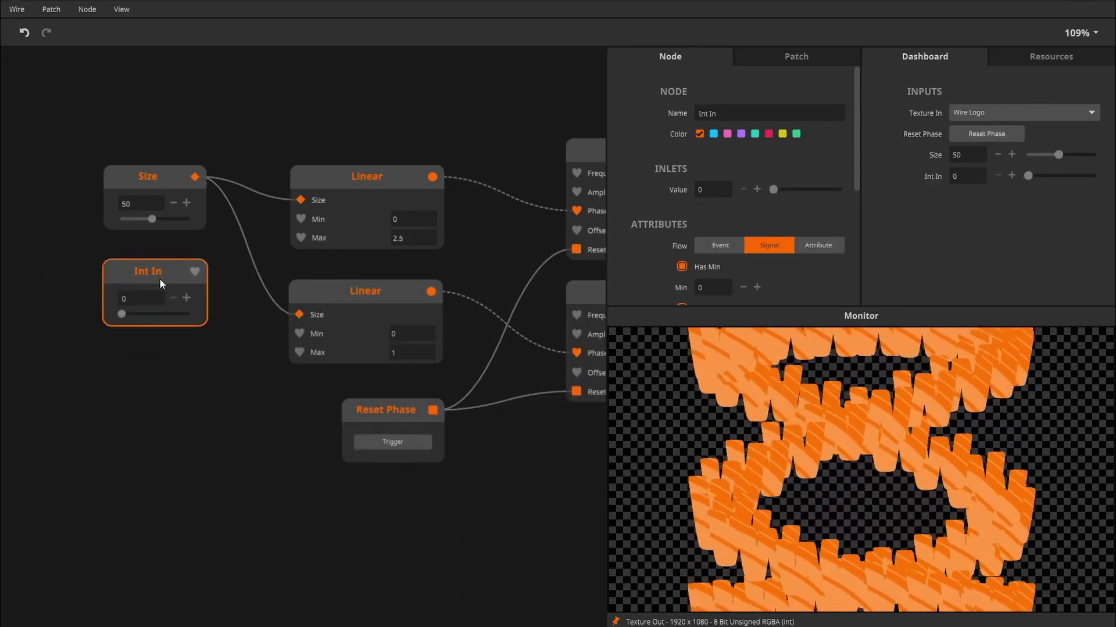
- Rename the Int In node as Coun A
{"action": "double_click", "coordinate": [148, 272]}
{"action": "type", "text": "Count"}
{"action": "key", "text": "Return"}
{"action": "double_click", "coordinate": [159, 280]}
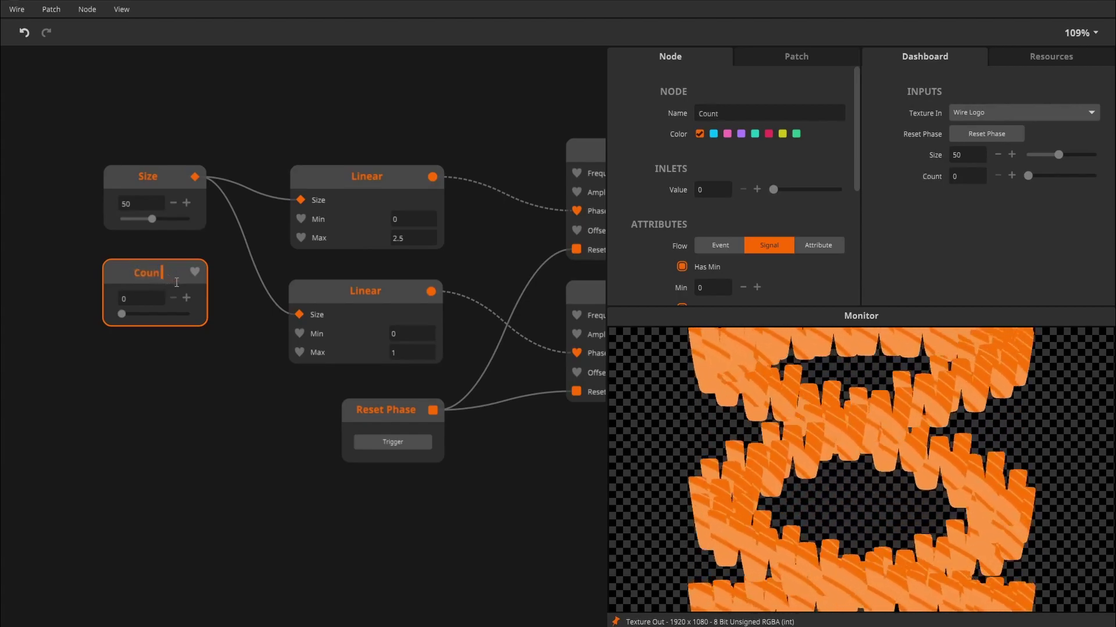
{"action": "type", "text": "A"}
{"action": "left_click", "coordinate": [169, 354]}
{"action": "left_click", "coordinate": [159, 274]}
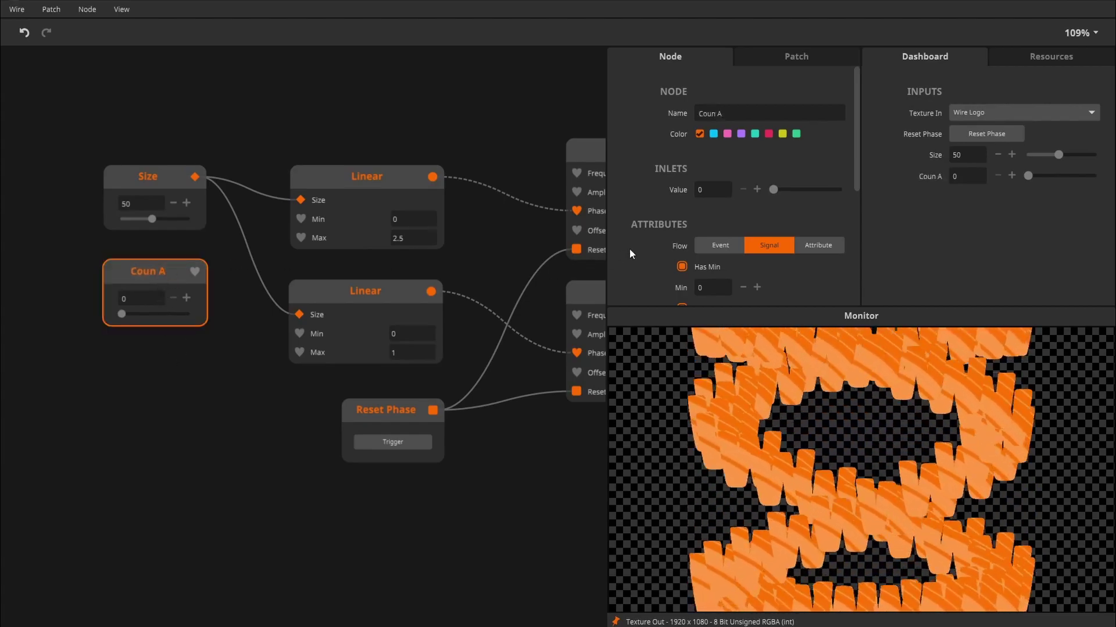
- Set the Coun A input's range from 1 to 10 and connect it to the upper Linear's Max
{"action": "scroll", "coordinate": [725, 279], "scroll_direction": "down", "scroll_amount": 5}
{"action": "left_click", "coordinate": [715, 139]}
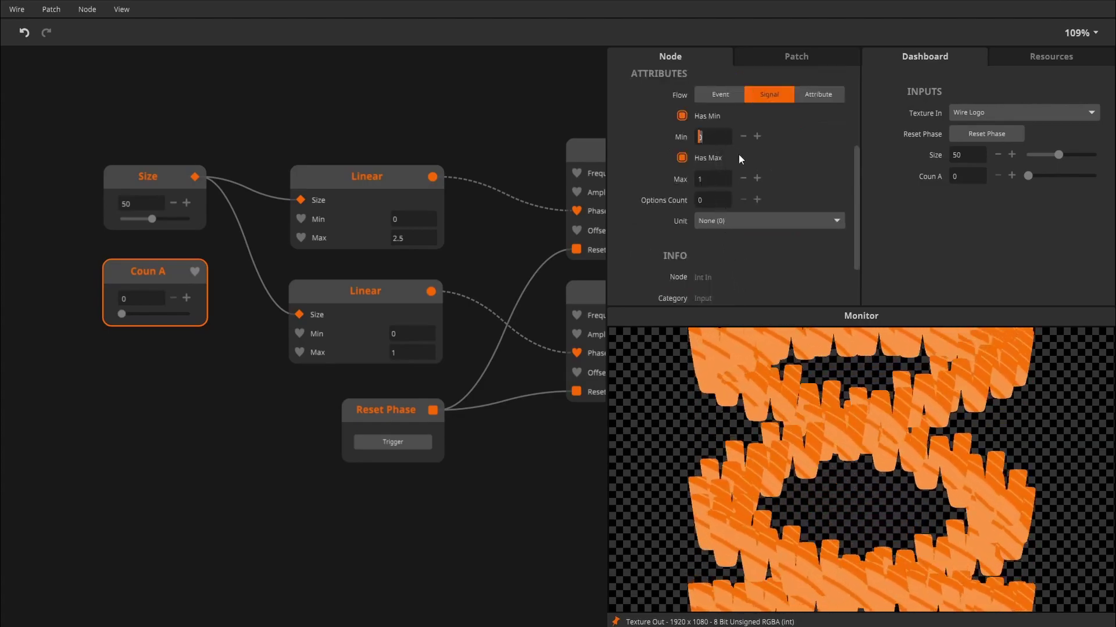
{"action": "type", "text": "1"}
{"action": "left_click", "coordinate": [789, 162]}
{"action": "left_click", "coordinate": [719, 163]}
{"action": "left_click", "coordinate": [724, 180]}
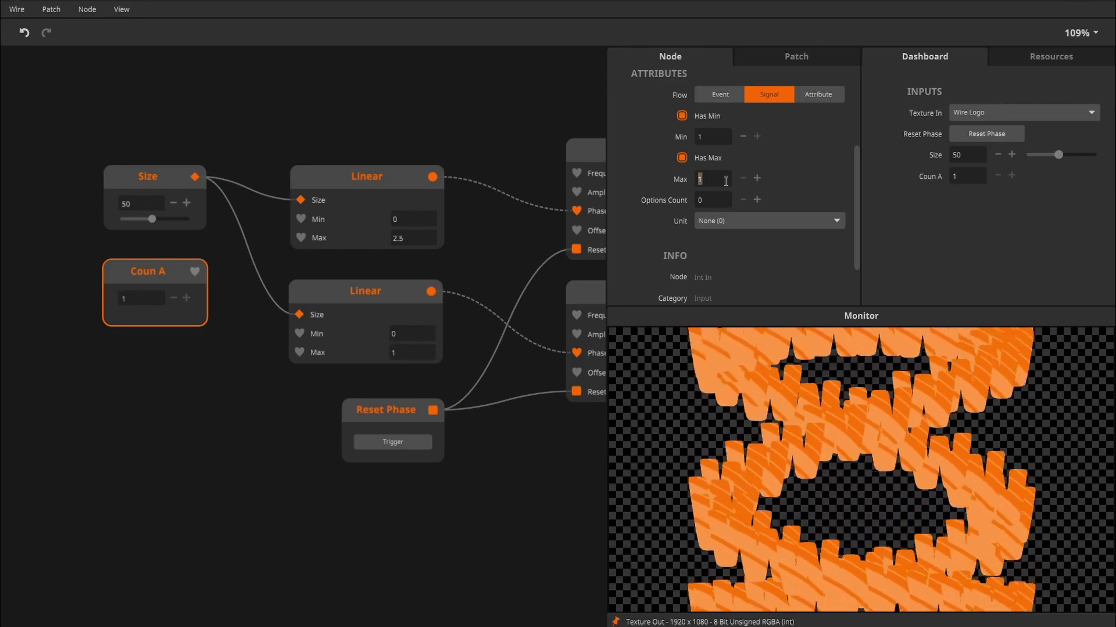
{"action": "type", "text": "10"}
{"action": "key", "text": "Return"}
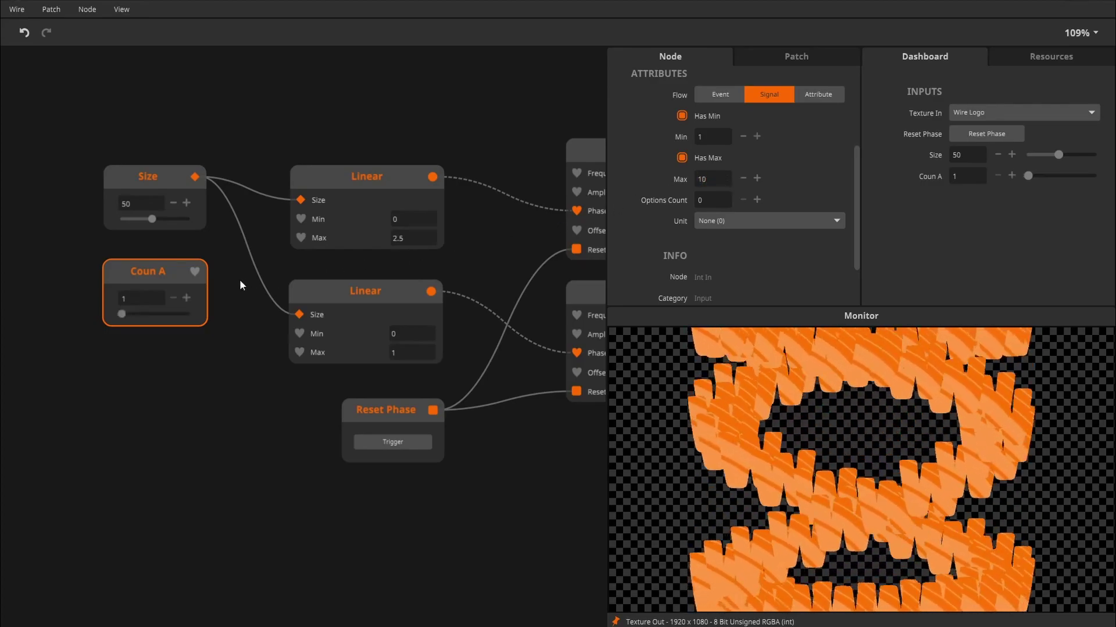
{"action": "left_click_drag", "start_coordinate": [195, 271], "coordinate": [315, 236]}
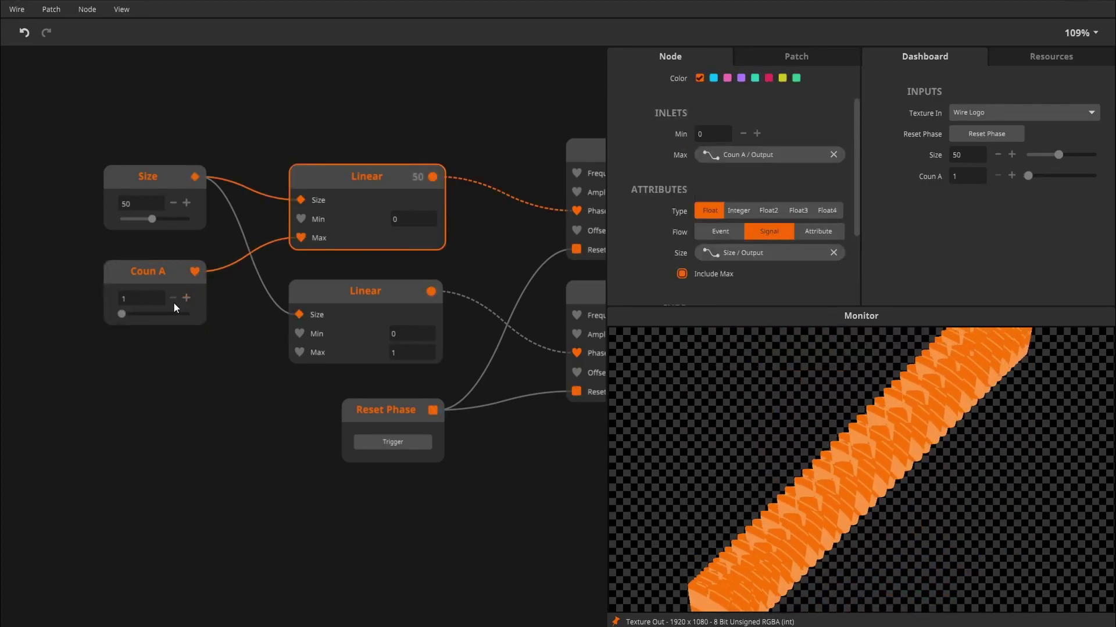
- Duplicate the Coun A node below itself, naming the copy Count B and the original Count A
{"action": "left_click_drag", "start_coordinate": [155, 273], "coordinate": [199, 367], "text": "alt"}
{"action": "double_click", "coordinate": [163, 365]}
{"action": "type", "text": "B"}
{"action": "key", "text": "Left"}
{"action": "key", "text": "Left"}
{"action": "type", "text": "t"}
{"action": "double_click", "coordinate": [158, 275]}
{"action": "type", "text": "t"}
{"action": "key", "text": "Return"}
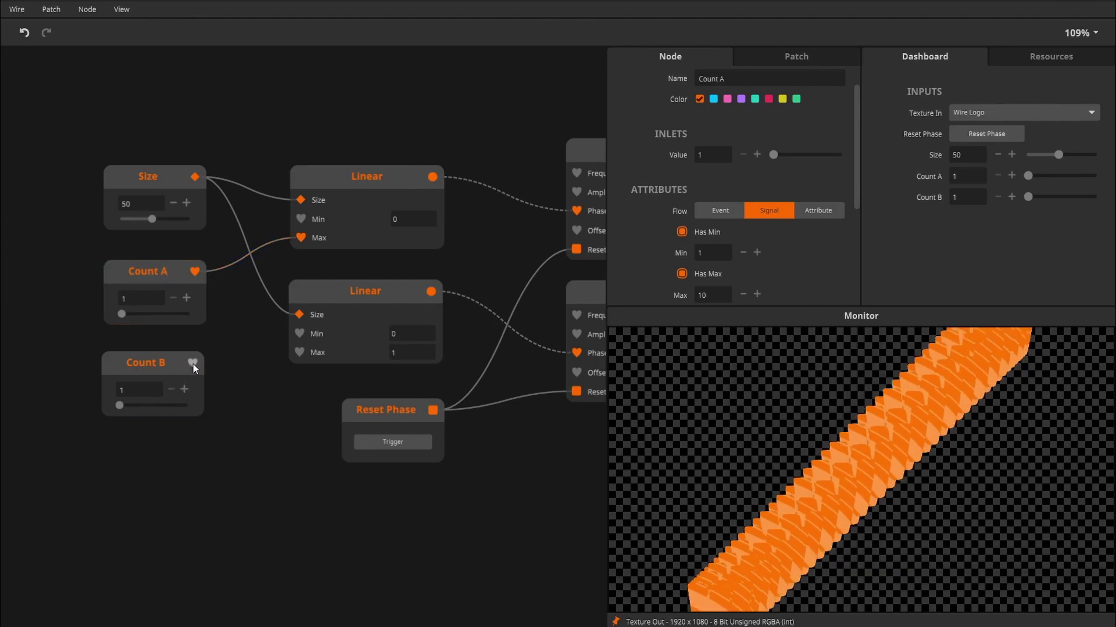
- Connect Count B to the lower Linear's Max, and set Count B to 3 and Count A to 2
{"action": "left_click_drag", "start_coordinate": [193, 363], "coordinate": [299, 352]}
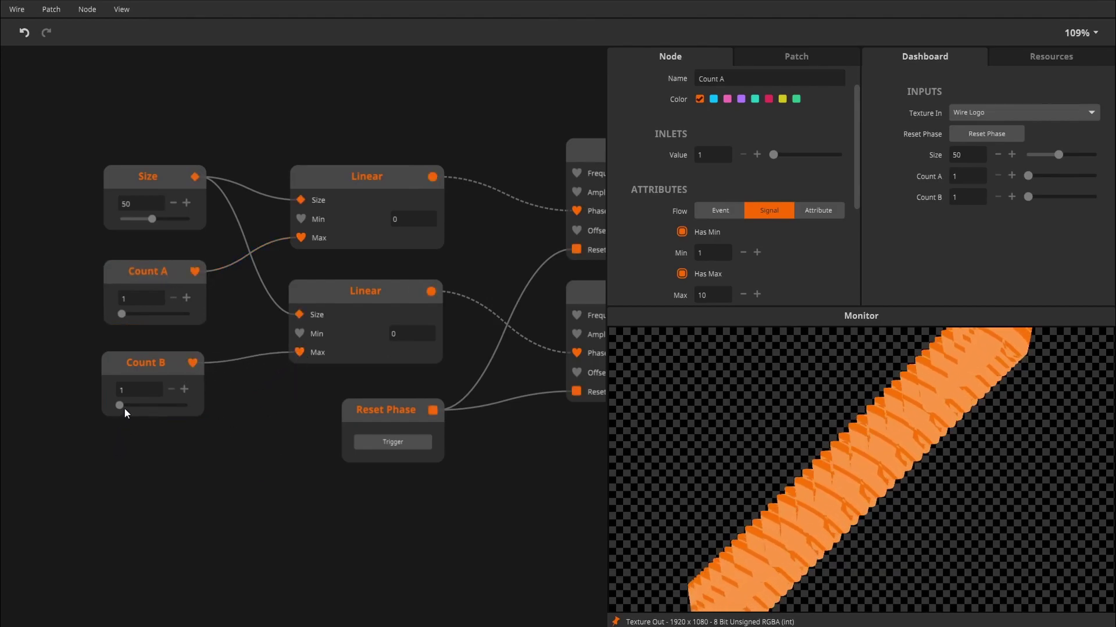
{"action": "left_click_drag", "start_coordinate": [121, 406], "coordinate": [133, 406]}
{"action": "left_click_drag", "start_coordinate": [122, 314], "coordinate": [128, 313]}
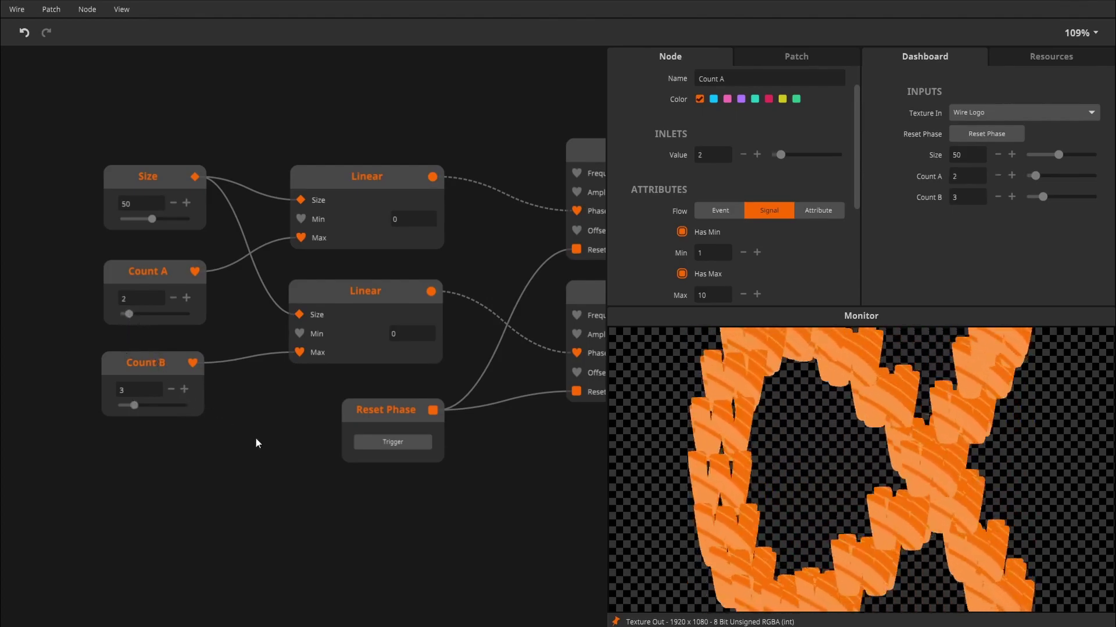
- Expose the upper Sine's Amplitude as an input and place its node above the upper Linear
{"action": "left_click_drag", "start_coordinate": [511, 478], "coordinate": [286, 486]}
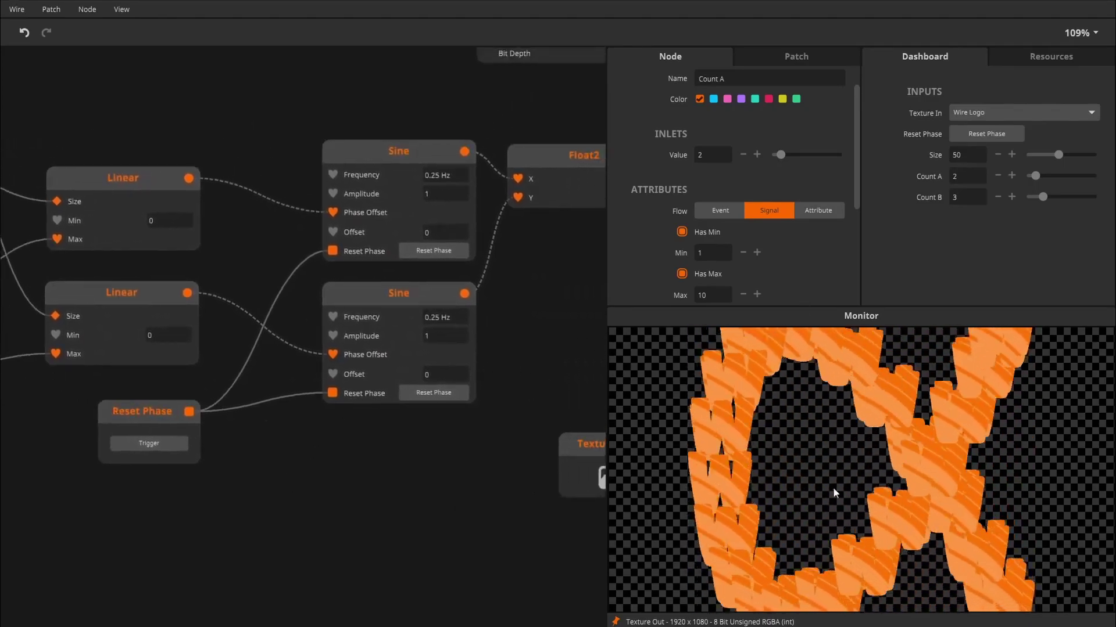
{"action": "left_click_drag", "start_coordinate": [188, 134], "coordinate": [193, 237]}
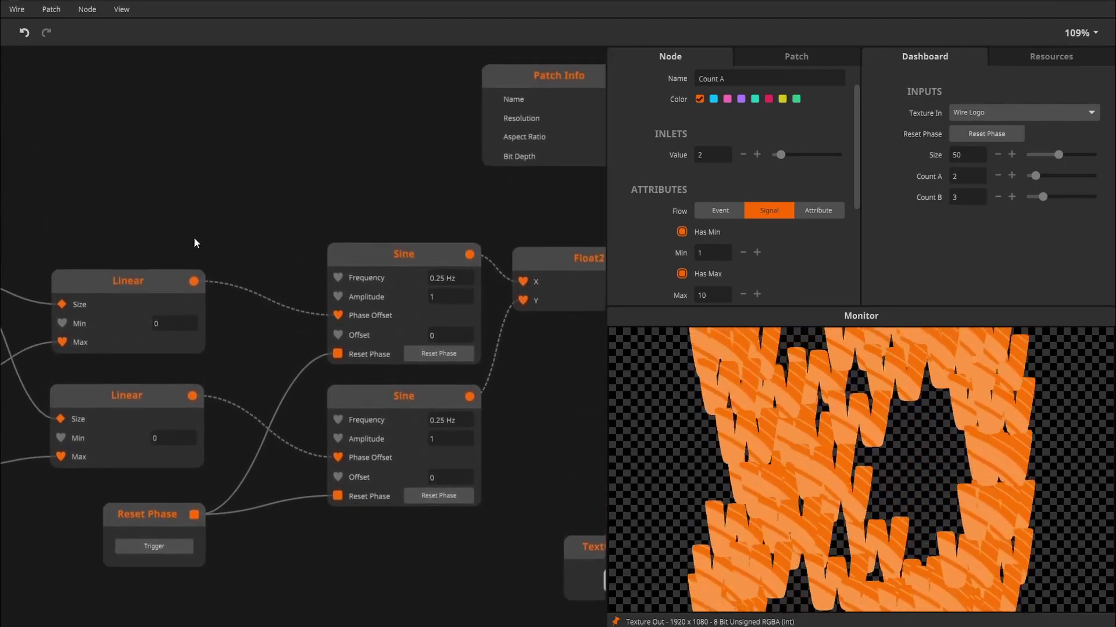
{"action": "double_click", "coordinate": [166, 156]}
{"action": "left_click", "coordinate": [207, 78]}
{"action": "right_click", "coordinate": [340, 297]}
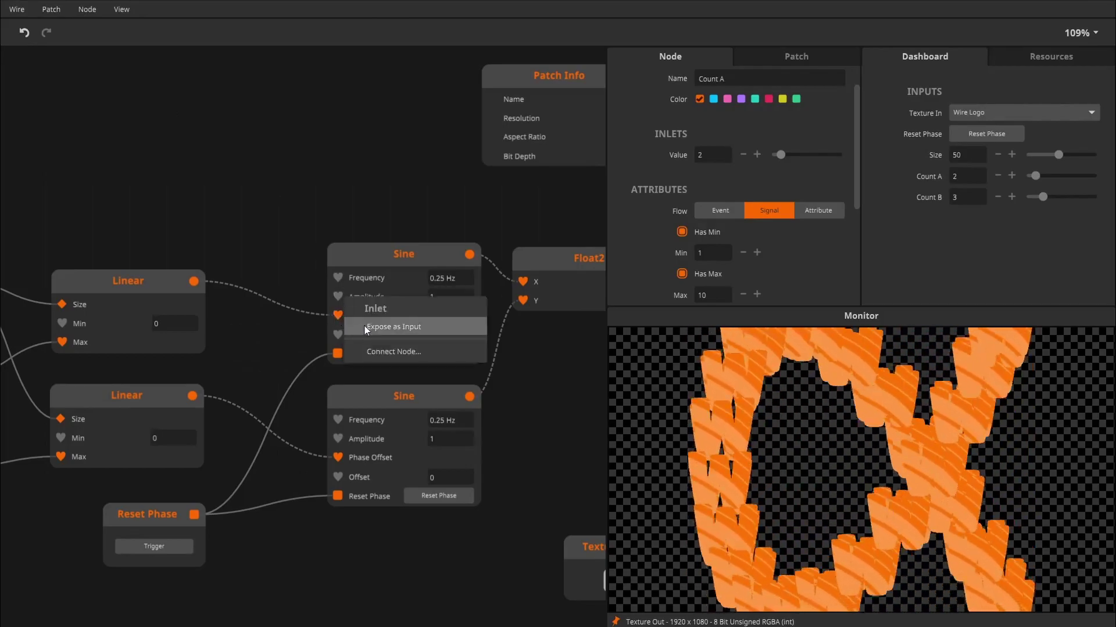
{"action": "left_click", "coordinate": [366, 327]}
{"action": "left_click_drag", "start_coordinate": [243, 253], "coordinate": [138, 144]}
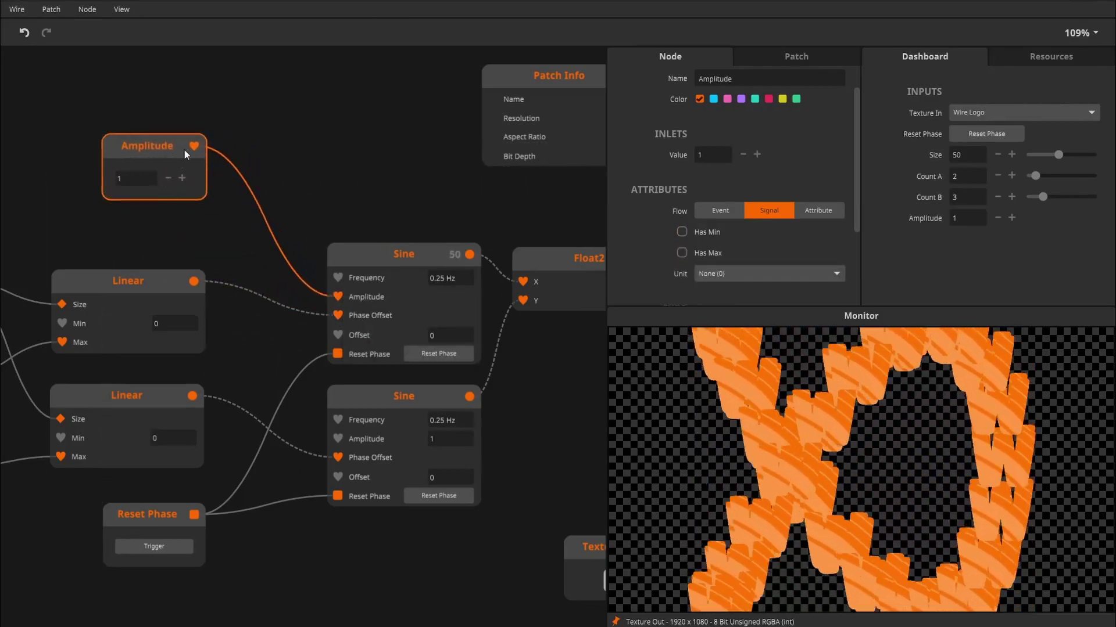
- Rename the Amplitude input node as Width
{"action": "left_click_drag", "start_coordinate": [293, 176], "coordinate": [361, 227]}
{"action": "double_click", "coordinate": [214, 197]}
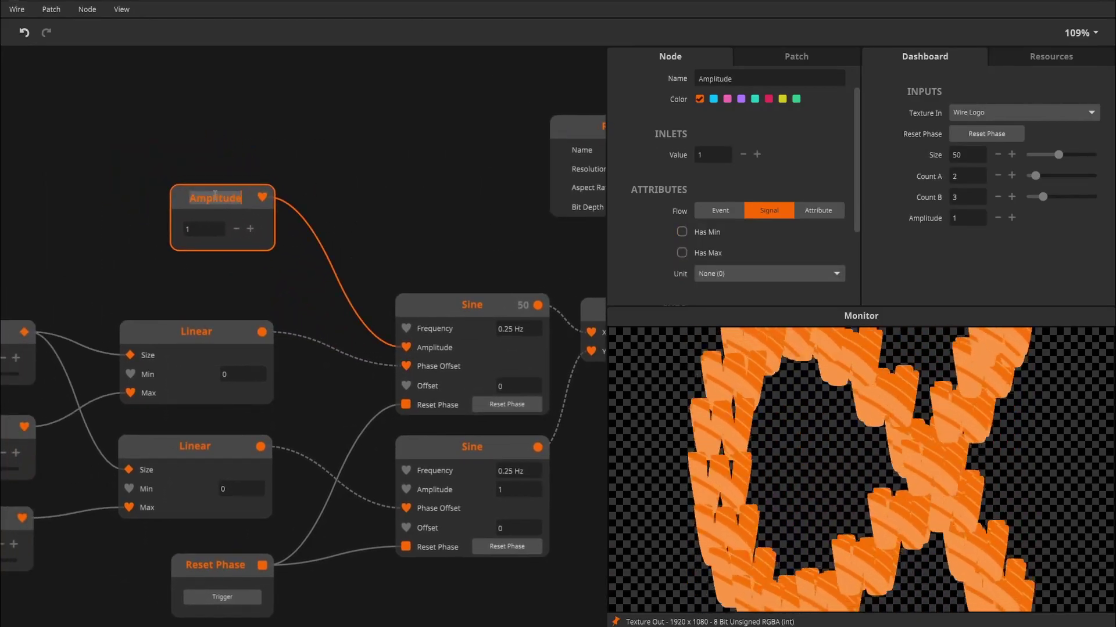
{"action": "type", "text": "Width"}
{"action": "key", "text": "Return"}
- Enable minimum and maximum limits on the Width input, with a Min of -1 and a Max of 1
{"action": "left_click", "coordinate": [682, 232]}
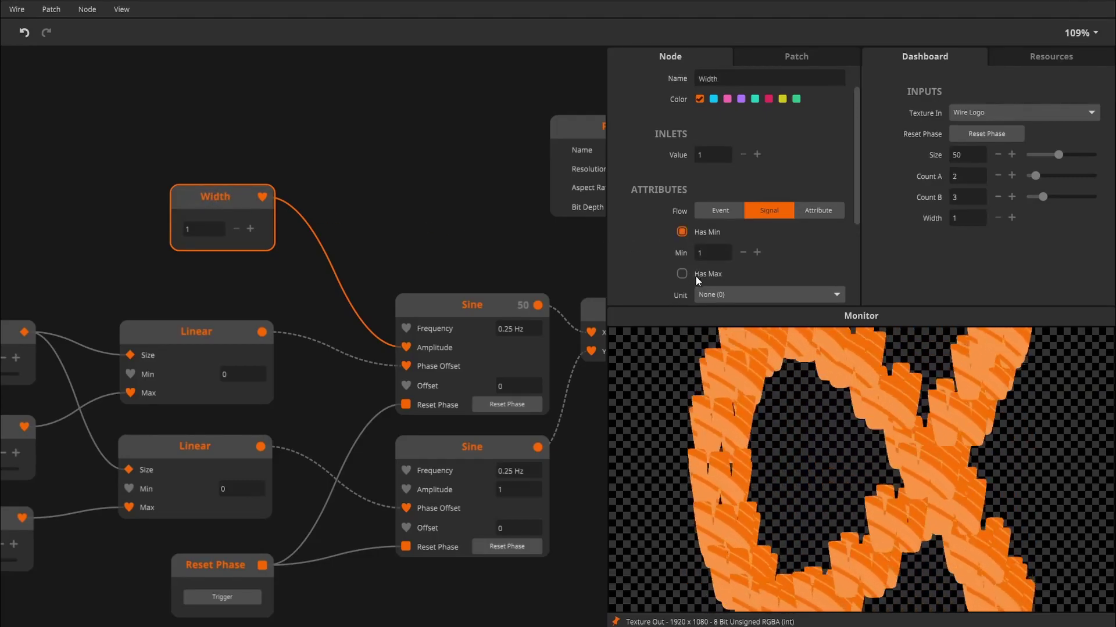
{"action": "left_click", "coordinate": [696, 274]}
{"action": "double_click", "coordinate": [716, 253]}
{"action": "type", "text": "-1"}
{"action": "key", "text": "Return"}
{"action": "left_click_drag", "start_coordinate": [246, 238], "coordinate": [262, 260]}
- Expose the lower Sine's Amplitude as an input and arrange its node directly below the Width node
{"action": "left_click_drag", "start_coordinate": [485, 218], "coordinate": [478, 124]}
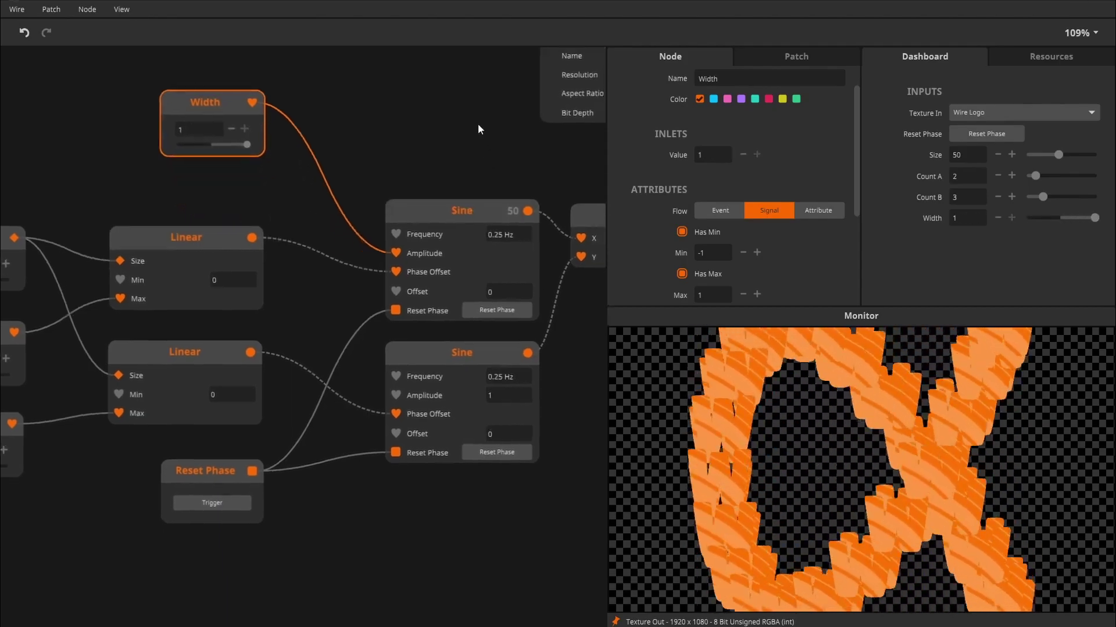
{"action": "double_click", "coordinate": [343, 135]}
{"action": "left_click", "coordinate": [381, 68]}
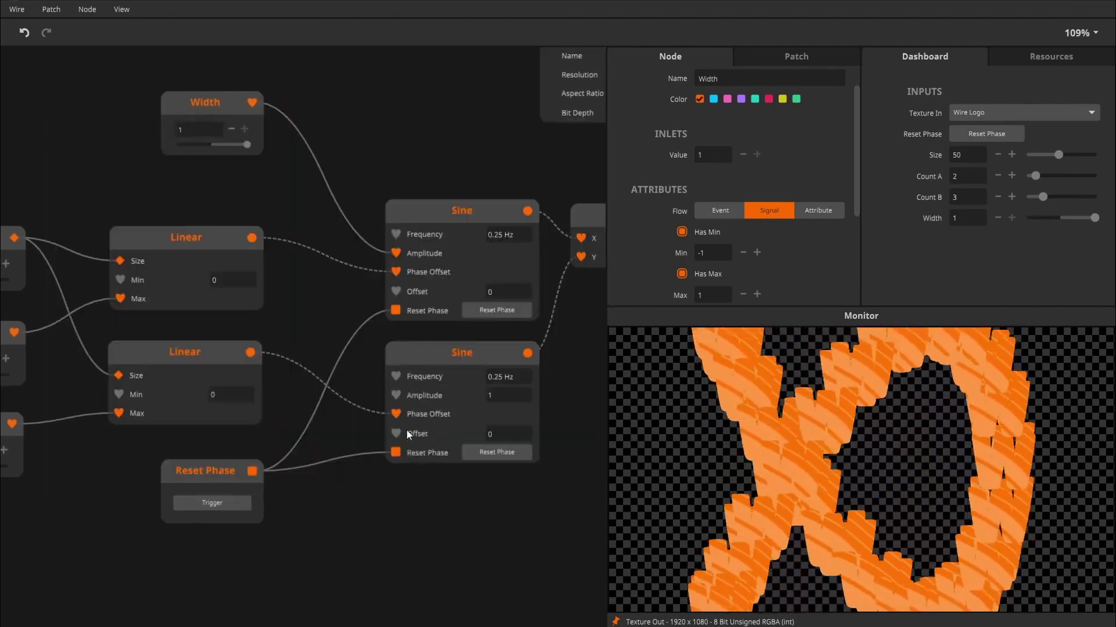
{"action": "right_click", "coordinate": [399, 395]}
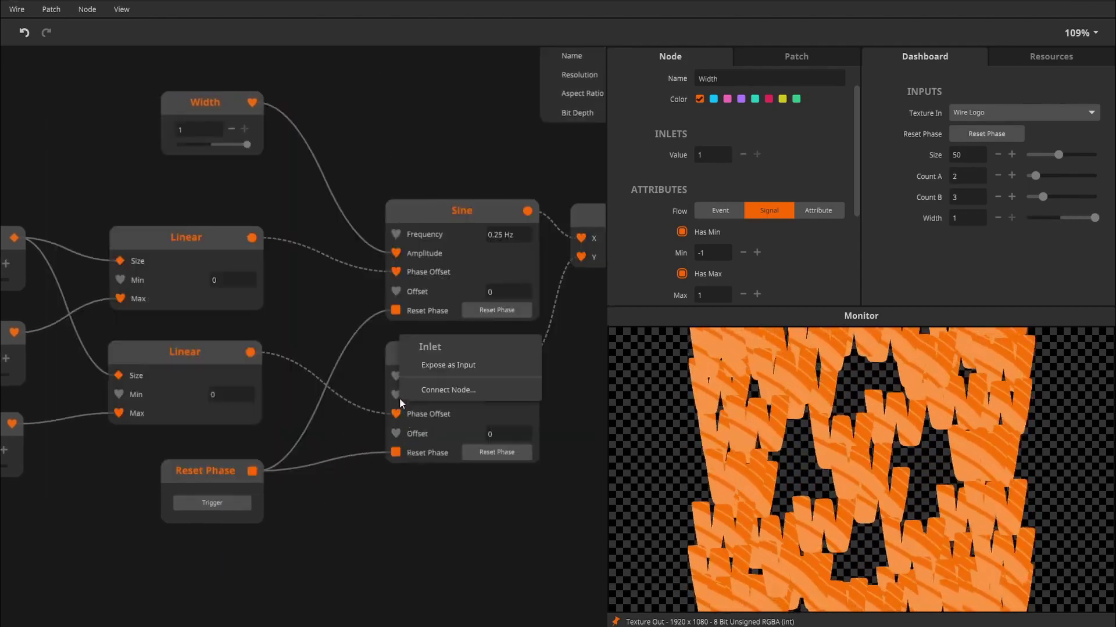
{"action": "left_click", "coordinate": [443, 368]}
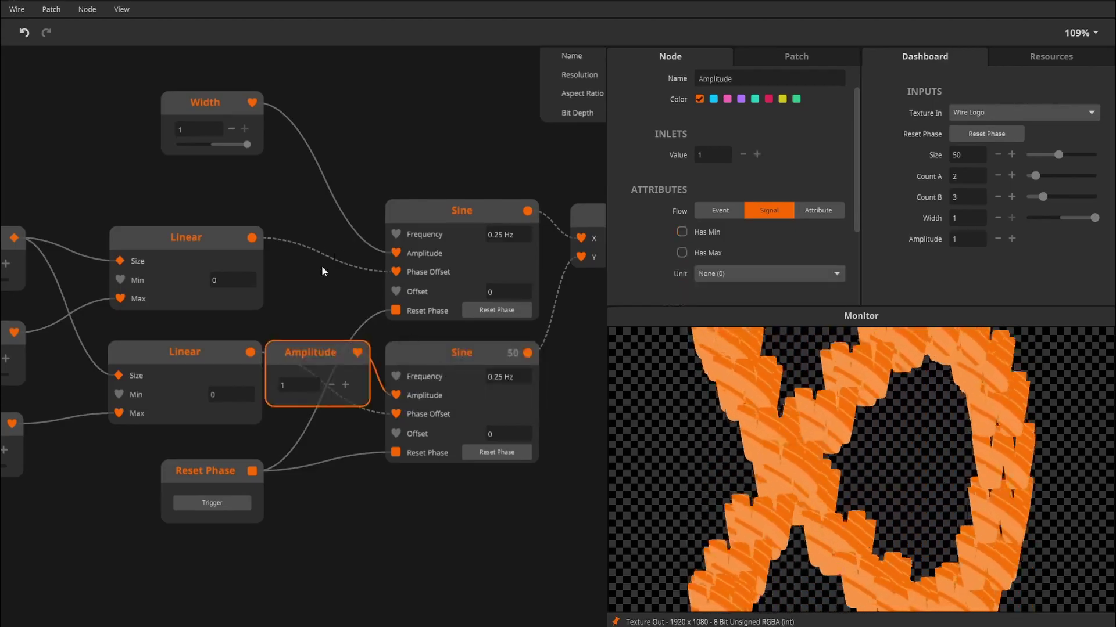
{"action": "left_click_drag", "start_coordinate": [294, 323], "coordinate": [196, 181]}
{"action": "left_click_drag", "start_coordinate": [308, 88], "coordinate": [223, 199]}
{"action": "left_click_drag", "start_coordinate": [215, 188], "coordinate": [214, 147]}
- Rename the new Amplitude input node as Height
{"action": "left_click", "coordinate": [347, 132]}
{"action": "left_click", "coordinate": [195, 136]}
{"action": "double_click", "coordinate": [195, 136]}
{"action": "type", "text": "Height"}
{"action": "key", "text": "Return"}
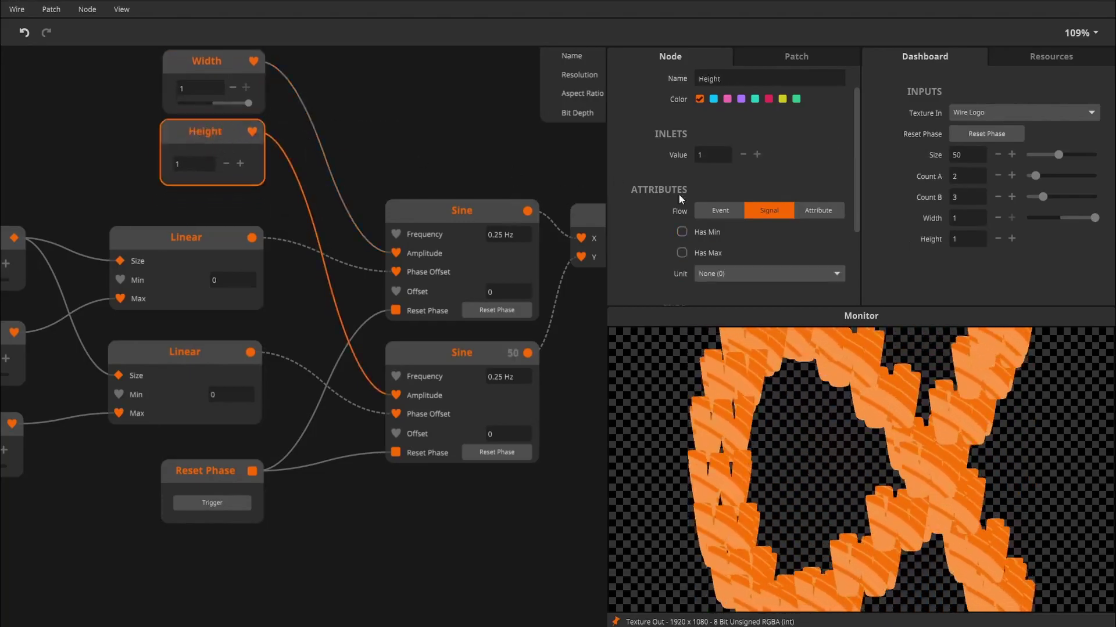
- Enable minimum and maximum limits on the Height input, with a Min of -1 and a Max of 1
{"action": "left_click", "coordinate": [704, 233]}
{"action": "left_click", "coordinate": [704, 272]}
{"action": "scroll", "coordinate": [702, 270], "scroll_direction": "down", "scroll_amount": 3}
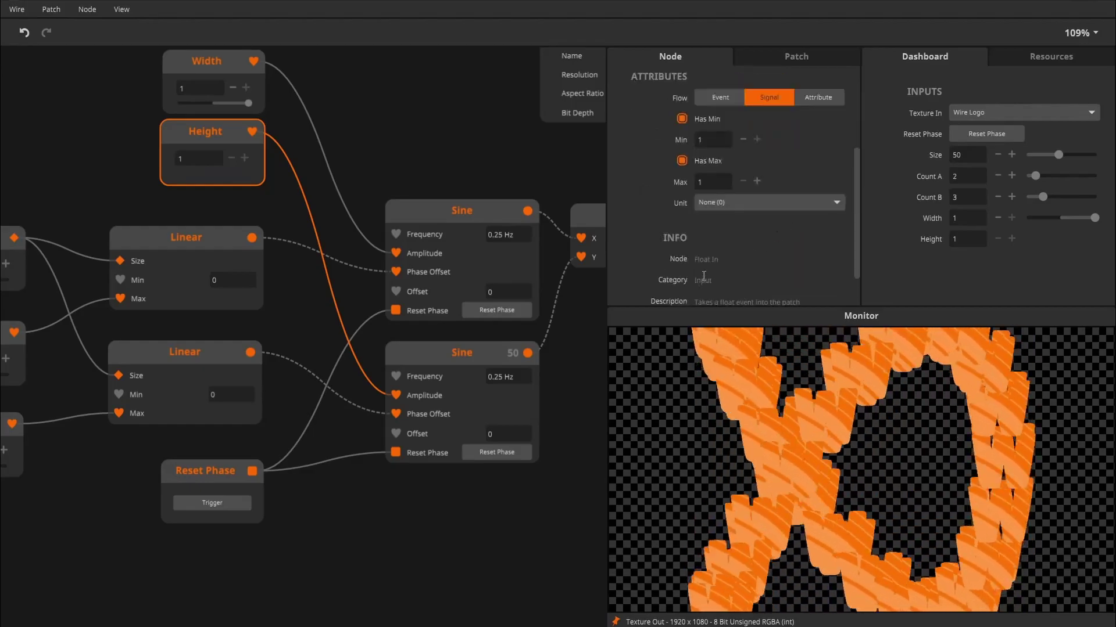
{"action": "scroll", "coordinate": [710, 240], "scroll_direction": "up", "scroll_amount": 1}
{"action": "left_click", "coordinate": [719, 177]}
{"action": "type", "text": "-1"}
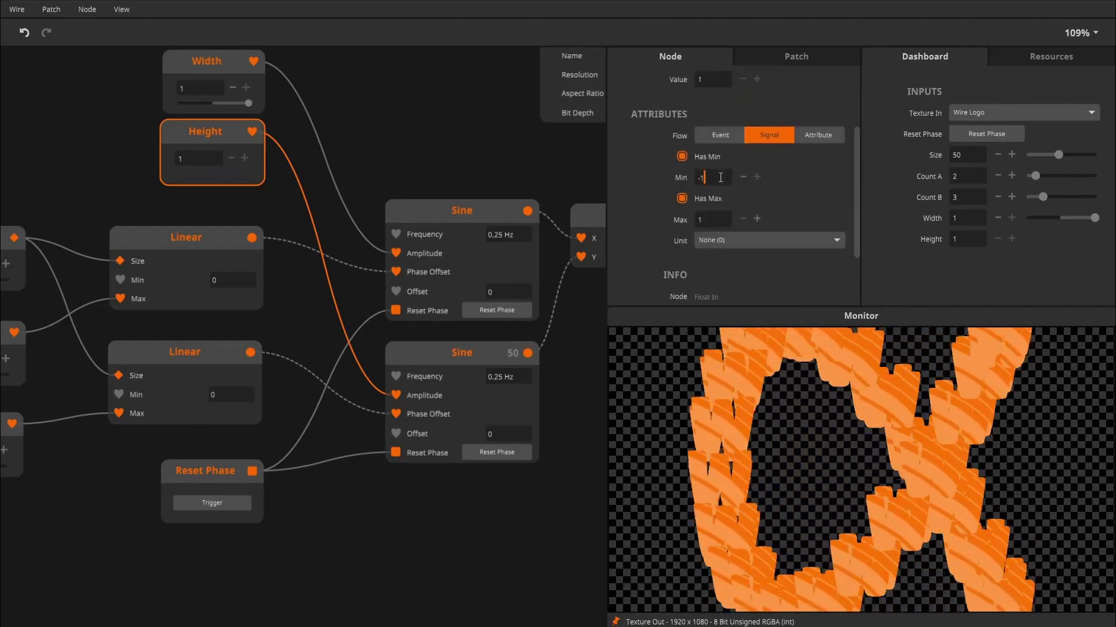
{"action": "key", "text": "Return"}
- Move the Patch Info node up near the Width input and add a Multiply node beside it
{"action": "left_click_drag", "start_coordinate": [319, 132], "coordinate": [222, 338]}
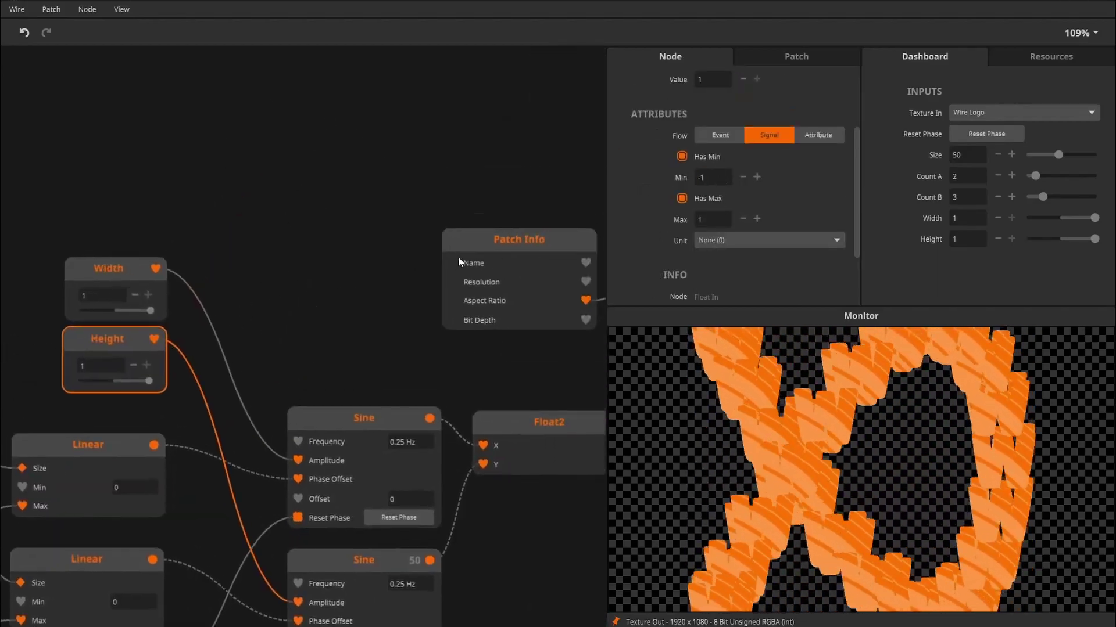
{"action": "left_click_drag", "start_coordinate": [555, 251], "coordinate": [114, 123]}
{"action": "double_click", "coordinate": [223, 224]}
{"action": "type", "text": "mult"}
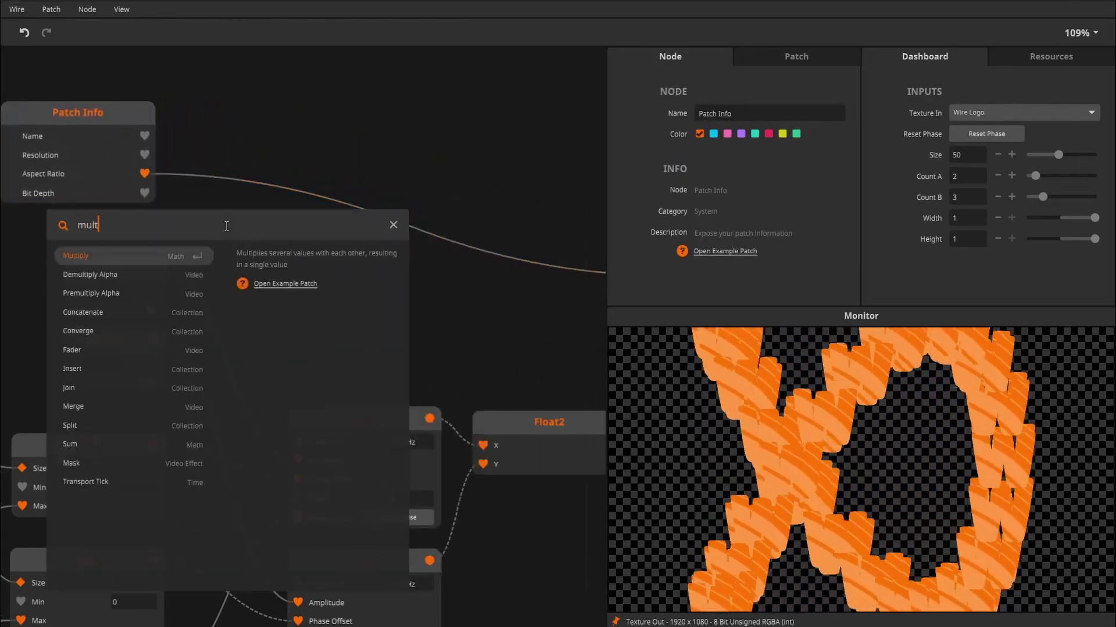
{"action": "key", "text": "Return"}
- Multiply Patch Info's Aspect Ratio by Width and connect the product to the upper Sine's Amplitude
{"action": "left_click_drag", "start_coordinate": [144, 173], "coordinate": [225, 249]}
{"action": "left_click_drag", "start_coordinate": [155, 269], "coordinate": [225, 268]}
{"action": "left_click_drag", "start_coordinate": [306, 253], "coordinate": [302, 263]}
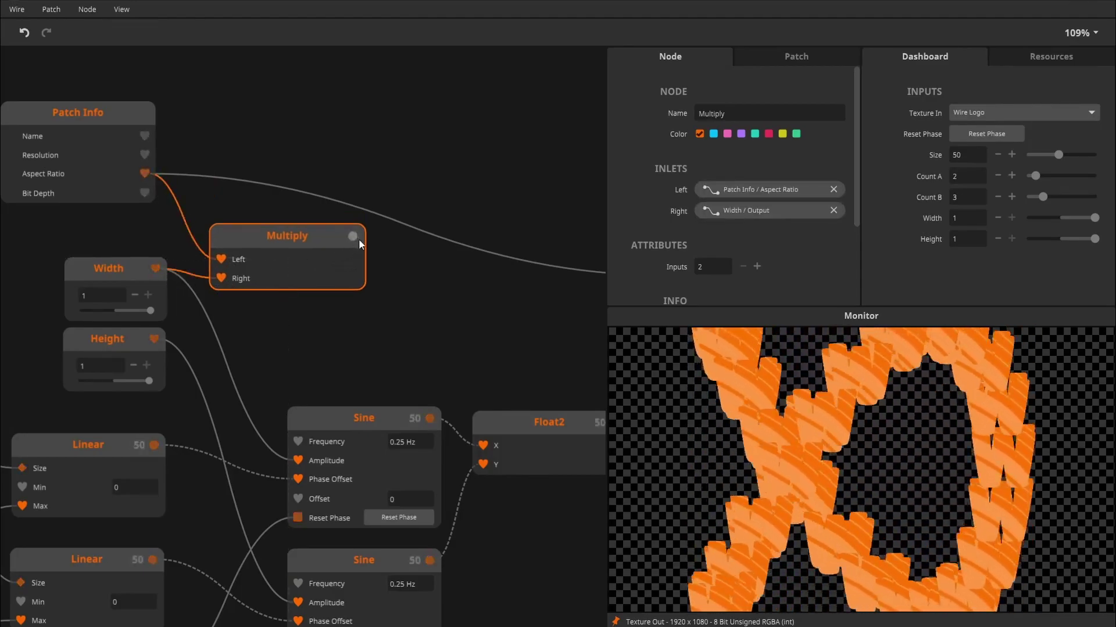
{"action": "left_click_drag", "start_coordinate": [353, 237], "coordinate": [306, 460]}
{"action": "left_click_drag", "start_coordinate": [405, 328], "coordinate": [442, 299]}
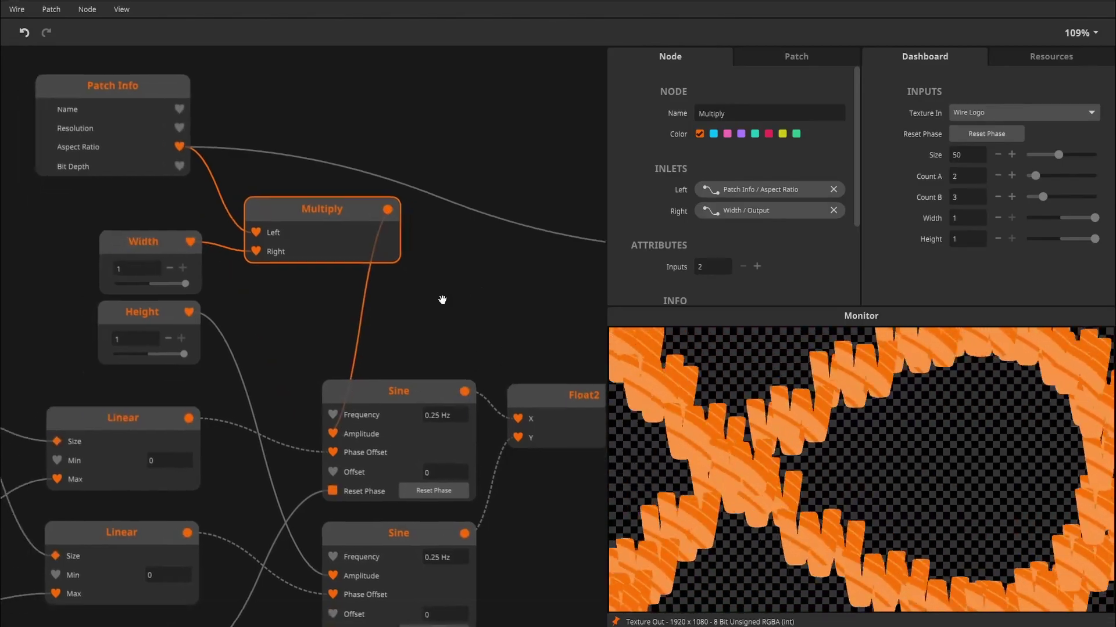
- Try different Width values, leaving Width at about 0.68, and set Height to about 0.63
{"action": "left_click_drag", "start_coordinate": [169, 280], "coordinate": [148, 294]}
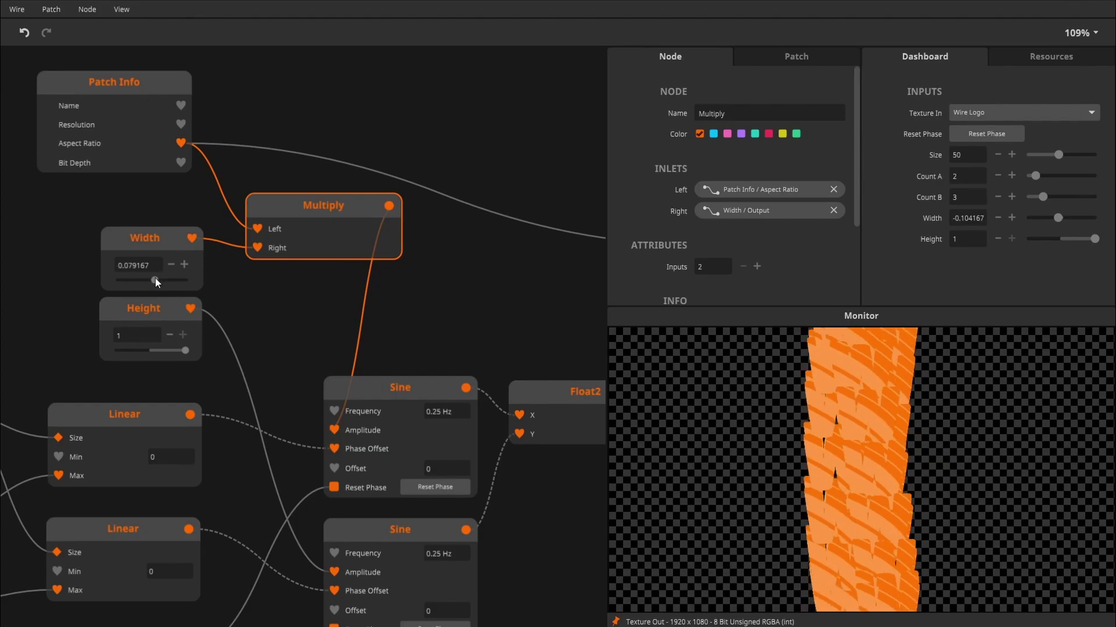
{"action": "left_click_drag", "start_coordinate": [155, 278], "coordinate": [175, 284]}
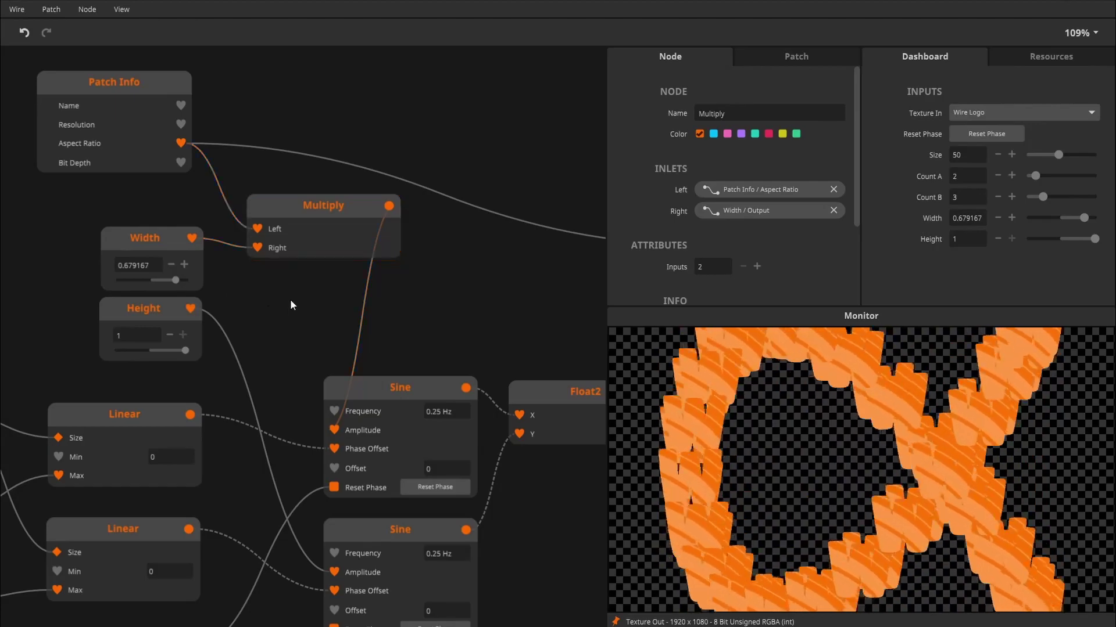
{"action": "left_click_drag", "start_coordinate": [290, 296], "coordinate": [326, 245]}
{"action": "left_click_drag", "start_coordinate": [212, 273], "coordinate": [203, 283]}
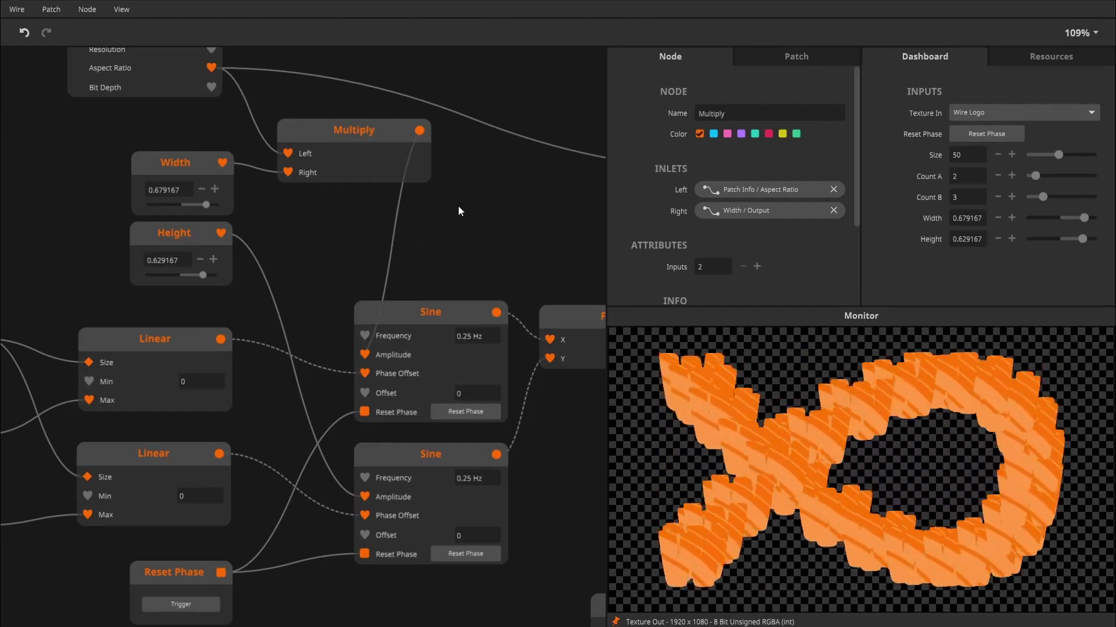
- Expose the upper Sine's Frequency as an input, place its node above Size, and connect it to the lower Sine's Frequency too
{"action": "scroll", "coordinate": [445, 243], "scroll_direction": "left", "scroll_amount": 3}
{"action": "scroll", "coordinate": [446, 242], "scroll_direction": "down", "scroll_amount": 1}
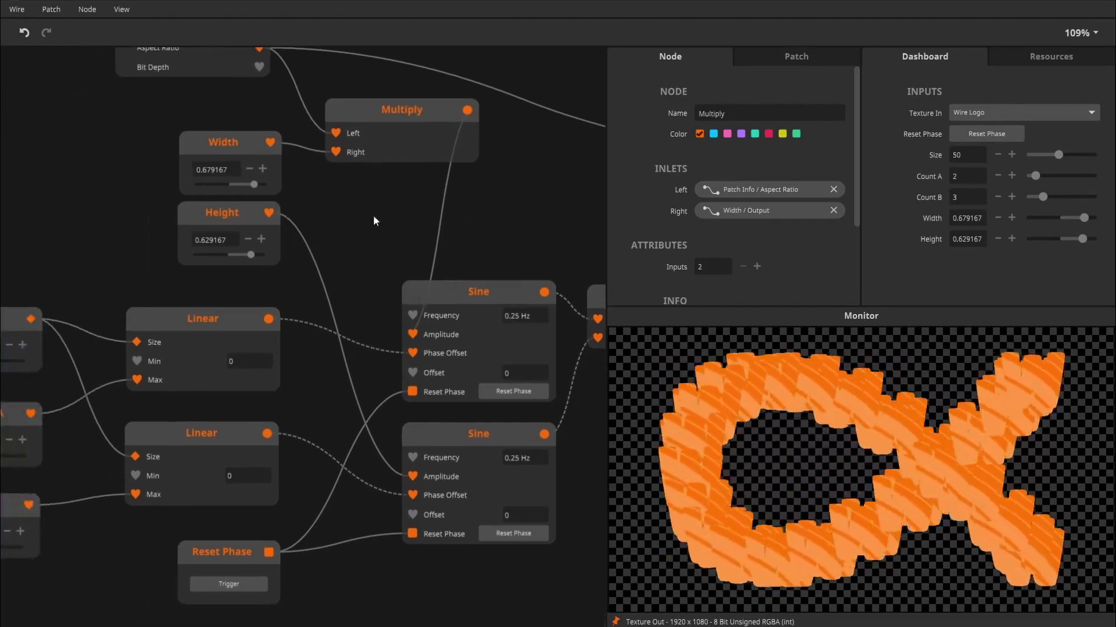
{"action": "right_click", "coordinate": [413, 316]}
{"action": "left_click", "coordinate": [448, 344]}
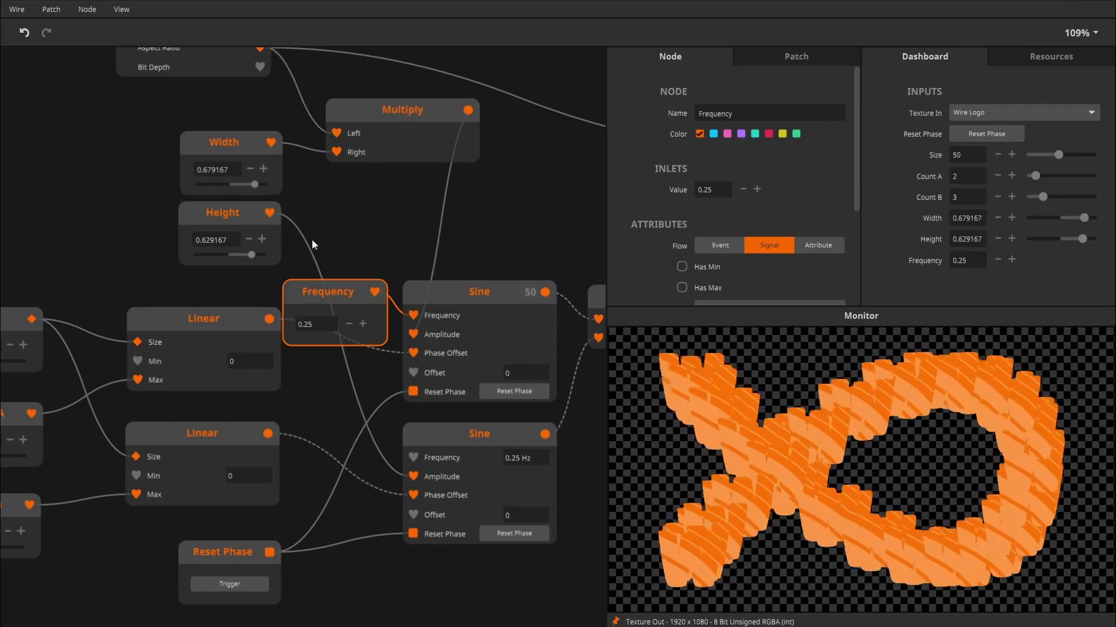
{"action": "left_click_drag", "start_coordinate": [311, 315], "coordinate": [71, 260]}
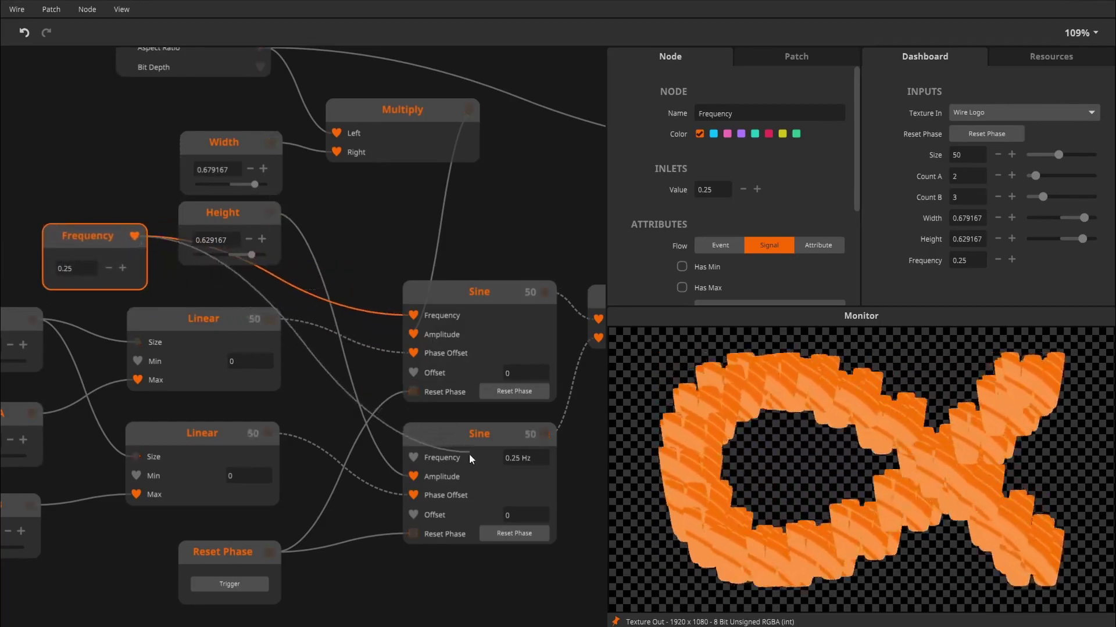
{"action": "left_click", "coordinate": [444, 462]}
- Move the Width and Height nodes up, just beneath Patch Info, and select the Frequency node
{"action": "left_click", "coordinate": [118, 252]}
{"action": "left_click_drag", "start_coordinate": [160, 133], "coordinate": [277, 217]}
{"action": "left_click_drag", "start_coordinate": [247, 192], "coordinate": [359, 299]}
{"action": "left_click_drag", "start_coordinate": [361, 300], "coordinate": [330, 246]}
{"action": "left_click", "coordinate": [212, 318]}
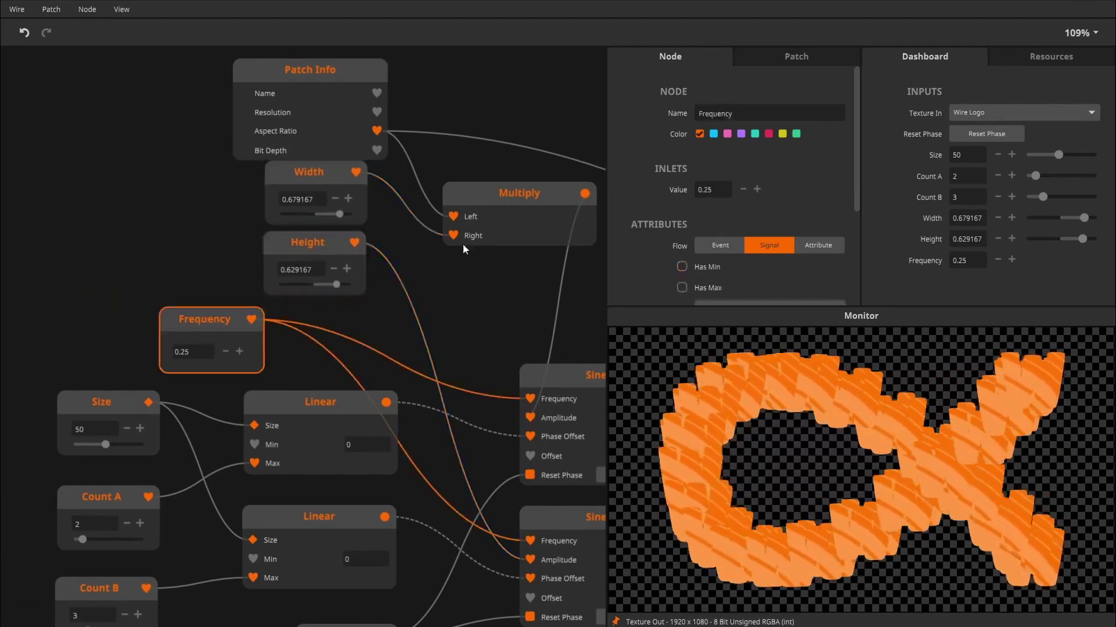
- Enable minimum and maximum limits on the Frequency input, set its Max to 8, and try higher frequencies
{"action": "scroll", "coordinate": [682, 228], "scroll_direction": "down", "scroll_amount": 1}
{"action": "left_click", "coordinate": [682, 228]}
{"action": "scroll", "coordinate": [702, 232], "scroll_direction": "down", "scroll_amount": 1}
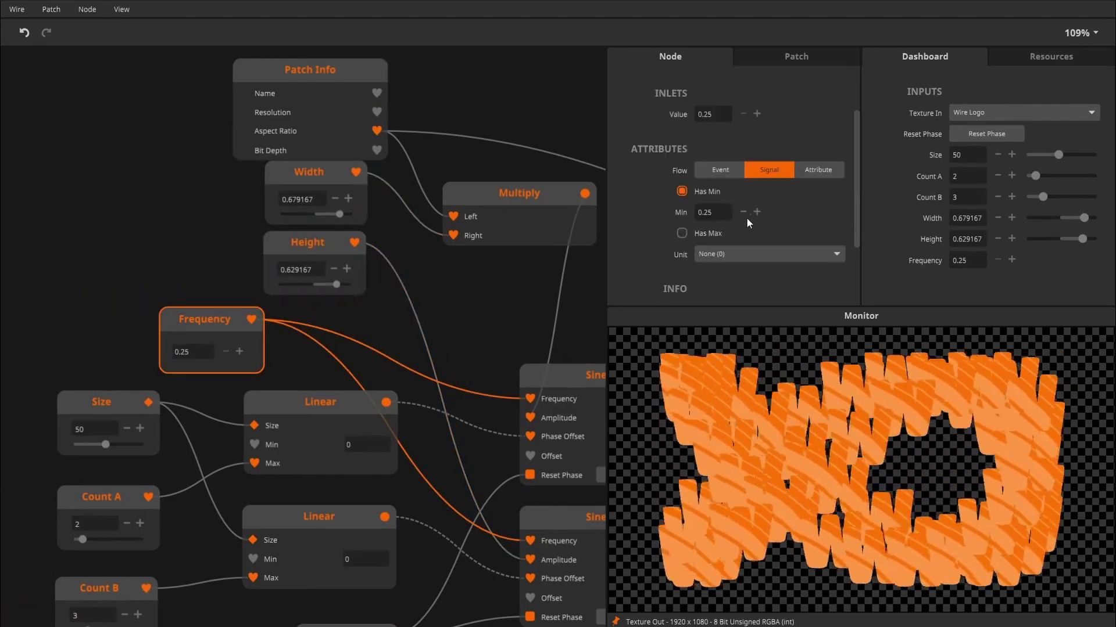
{"action": "left_click", "coordinate": [710, 231]}
{"action": "scroll", "coordinate": [755, 221], "scroll_direction": "down", "scroll_amount": 1}
{"action": "left_click", "coordinate": [714, 217]}
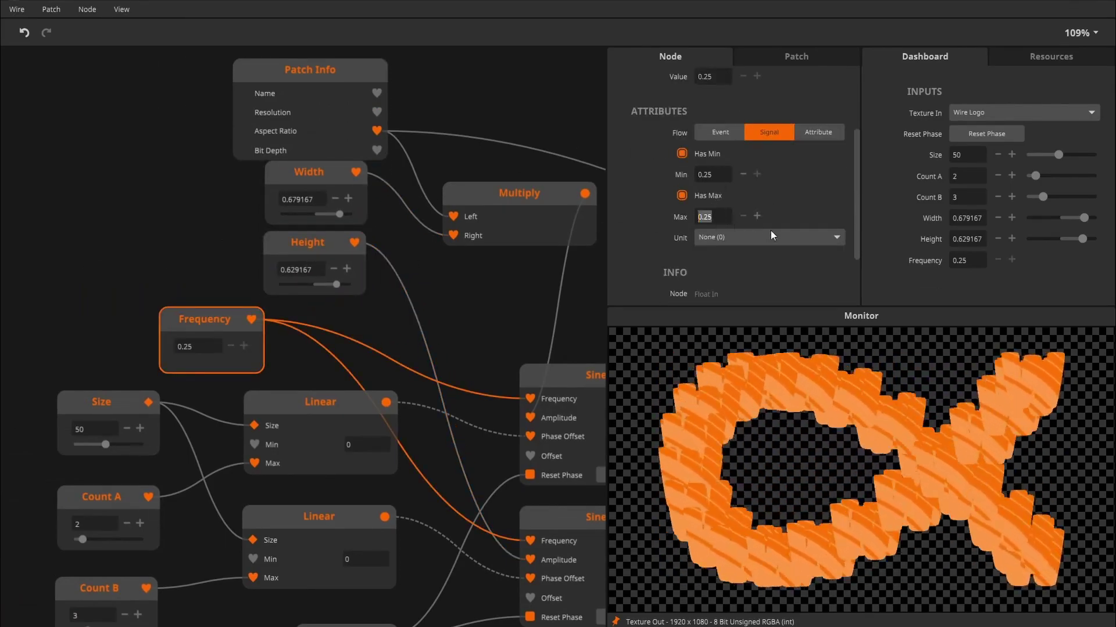
{"action": "type", "text": "8"}
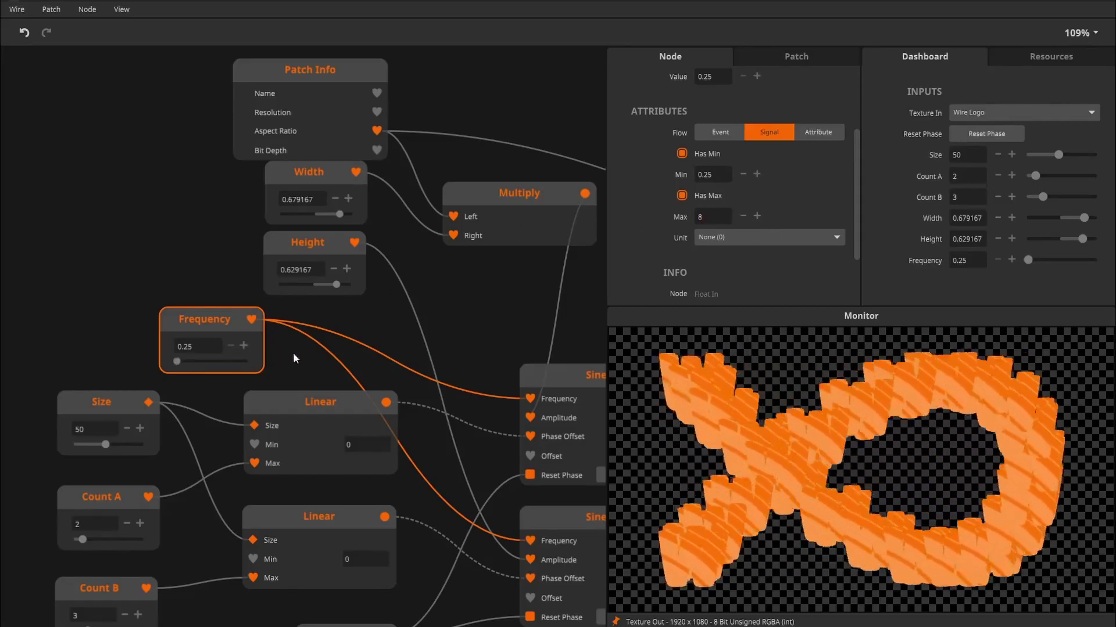
{"action": "left_click", "coordinate": [204, 360]}
{"action": "mouse_move", "coordinate": [206, 363]}
{"action": "left_mouse_down"}
{"action": "mouse_move", "coordinate": [193, 360]}
{"action": "mouse_move", "coordinate": [214, 364]}
{"action": "left_mouse_up"}
- Set the Frequency input's Max to 4 and Min to 0, and its value to about 0.34
{"action": "left_click", "coordinate": [718, 217]}
{"action": "type", "text": "4"}
{"action": "left_click", "coordinate": [485, 383]}
{"action": "left_click", "coordinate": [708, 173]}
{"action": "type", "text": "0"}
{"action": "left_click_drag", "start_coordinate": [246, 362], "coordinate": [183, 362]}
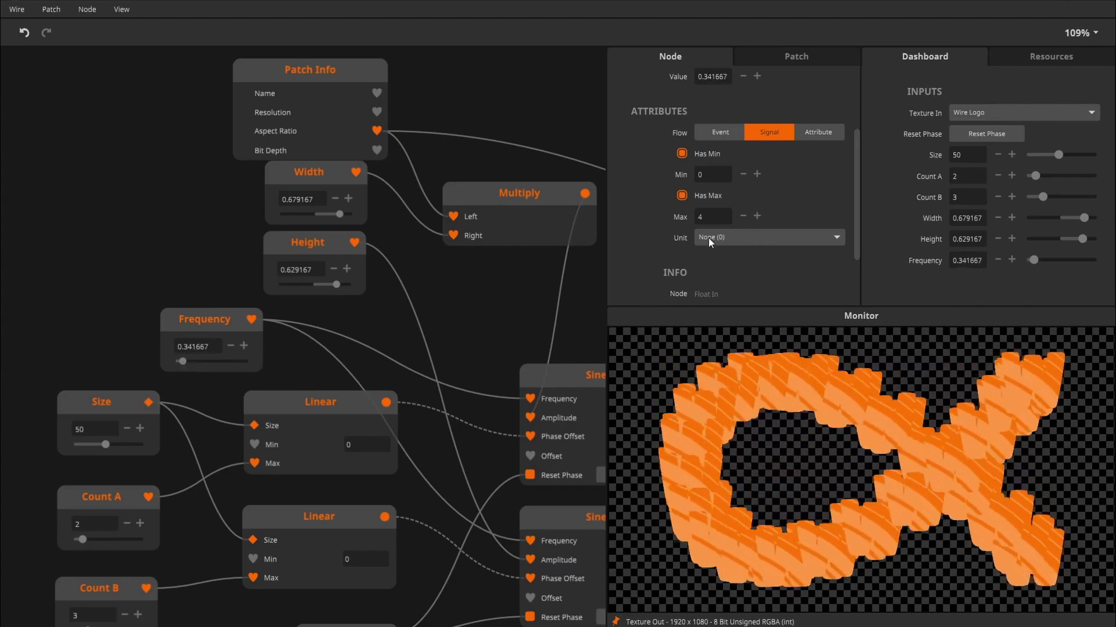
- Set the Frequency input's unit to Hertz and adjust the dashboard inputs to Size 72, Count A 4, Count B 2 and Frequency about 0.38
{"action": "left_click", "coordinate": [733, 240]}
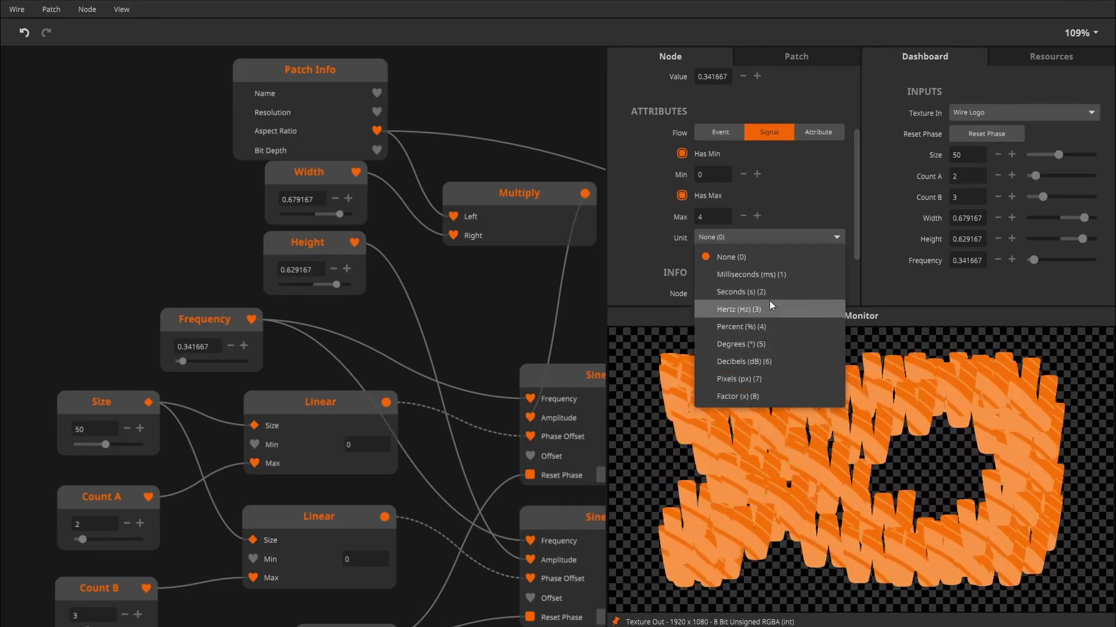
{"action": "left_click", "coordinate": [755, 308]}
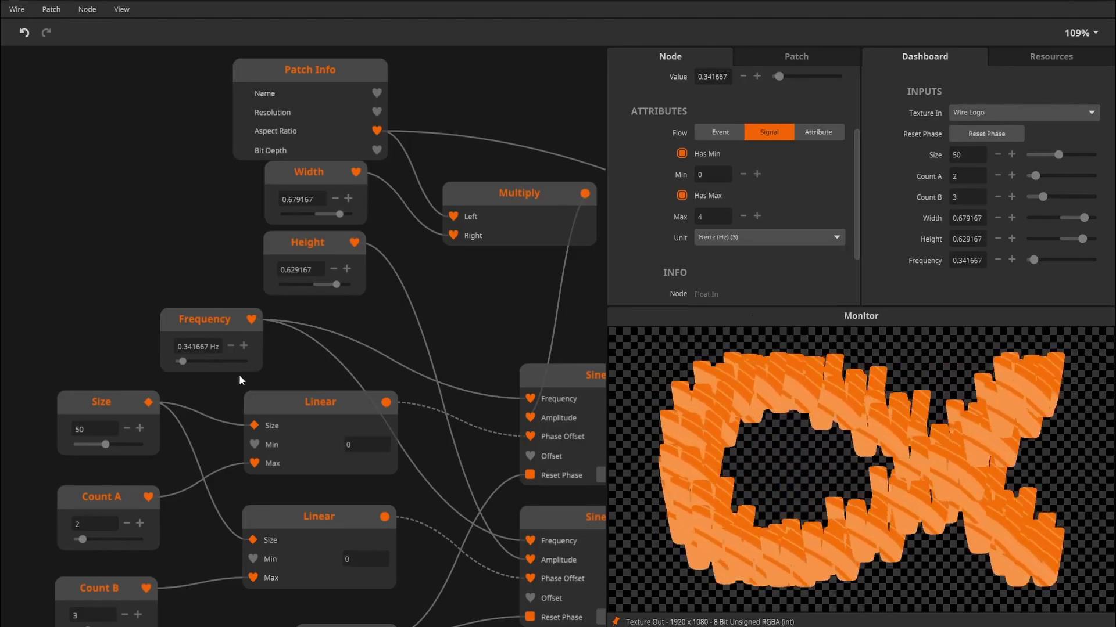
{"action": "left_click_drag", "start_coordinate": [182, 361], "coordinate": [183, 364]}
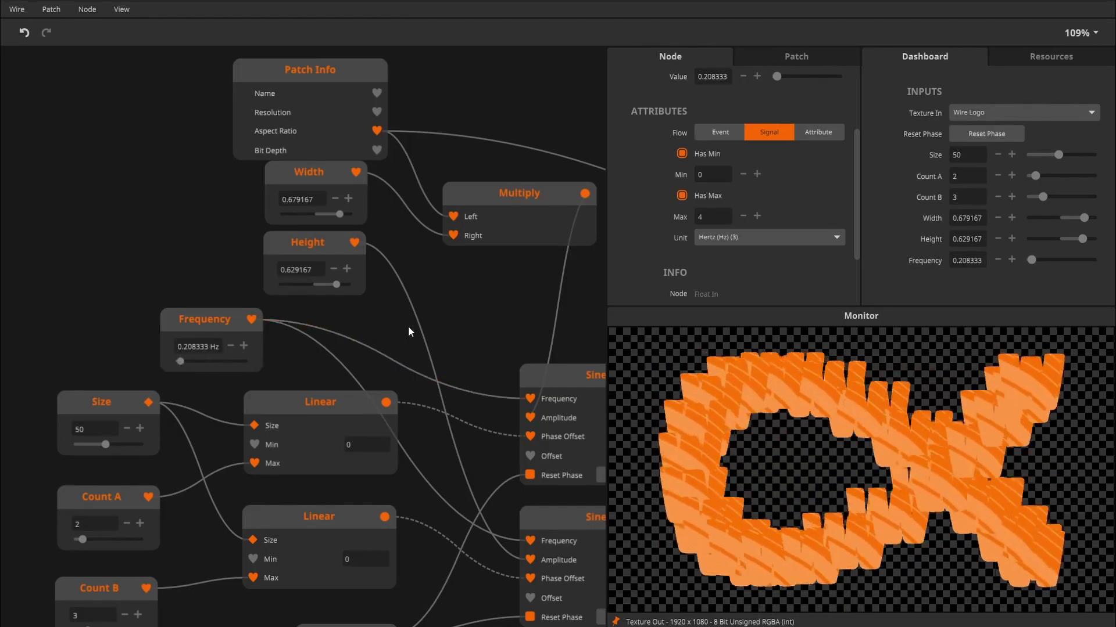
{"action": "left_click_drag", "start_coordinate": [407, 326], "coordinate": [371, 216]}
{"action": "left_click_drag", "start_coordinate": [1058, 155], "coordinate": [1035, 263]}
- Add a Float In node below Float2, connect it to Transformation 2D's Scale inlet, and name it Scale
{"action": "left_click_drag", "start_coordinate": [374, 199], "coordinate": [32, 120]}
{"action": "left_click_drag", "start_coordinate": [438, 335], "coordinate": [286, 308]}
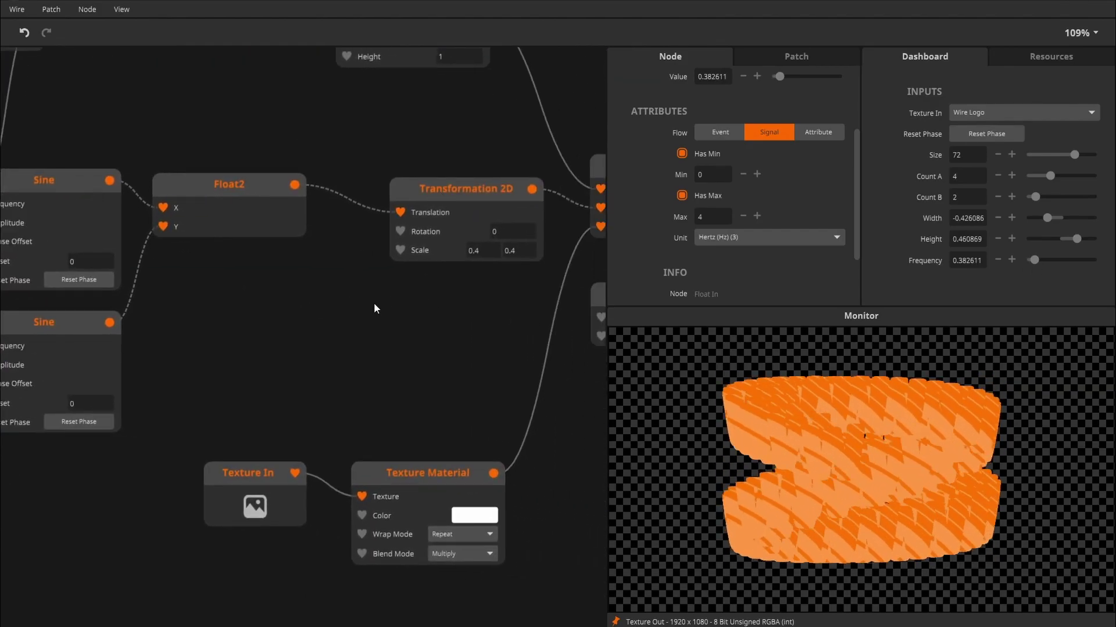
{"action": "double_click", "coordinate": [327, 302]}
{"action": "type", "text": "float"}
{"action": "key", "text": "Return"}
{"action": "left_click_drag", "start_coordinate": [326, 298], "coordinate": [404, 255]}
{"action": "double_click", "coordinate": [257, 301]}
{"action": "type", "text": "scale"}
{"action": "key", "text": "Return"}
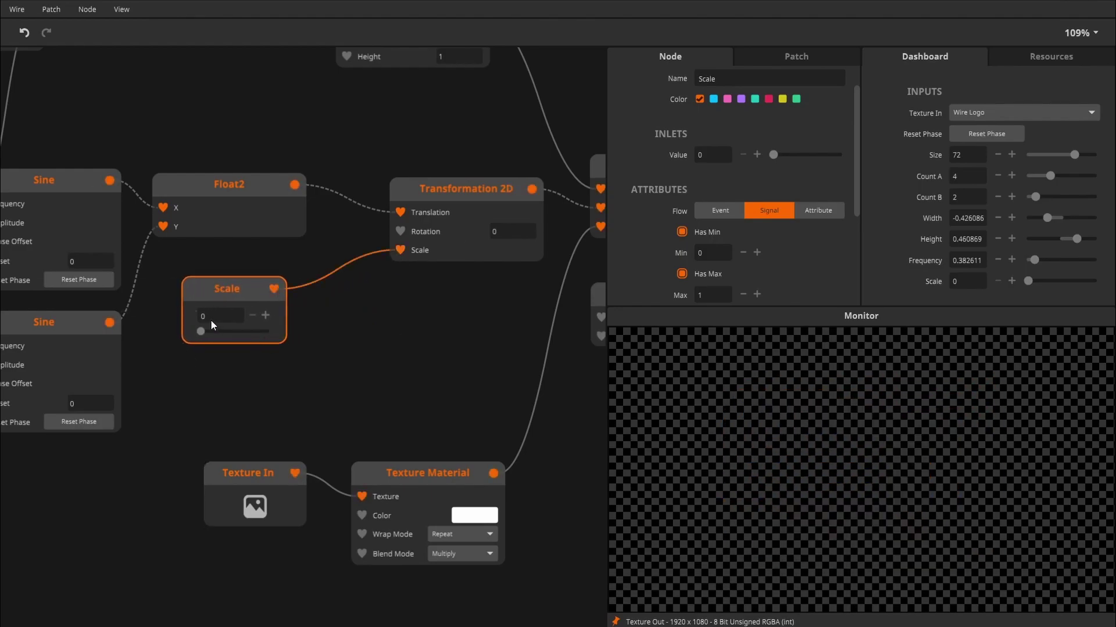
- Try a low value on the Scale node's slider and set its value to 0.5
{"action": "mouse_move", "coordinate": [207, 332]}
{"action": "left_mouse_down"}
{"action": "mouse_move", "coordinate": [313, 343]}
{"action": "mouse_move", "coordinate": [209, 343]}
{"action": "mouse_move", "coordinate": [219, 340]}
{"action": "left_mouse_up"}
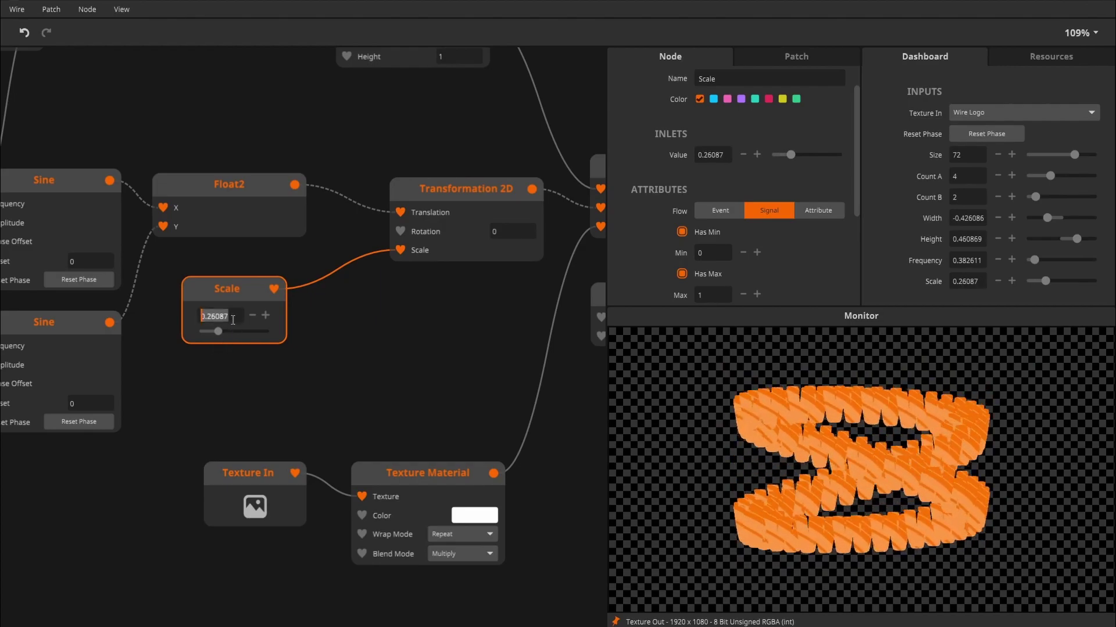
{"action": "type", "text": "0.5"}
{"action": "key", "text": "Return"}
{"action": "left_click", "coordinate": [386, 333]}
- Set the dashboard's Width to 0.75 and Height to 0.5
{"action": "key", "text": "Tab"}
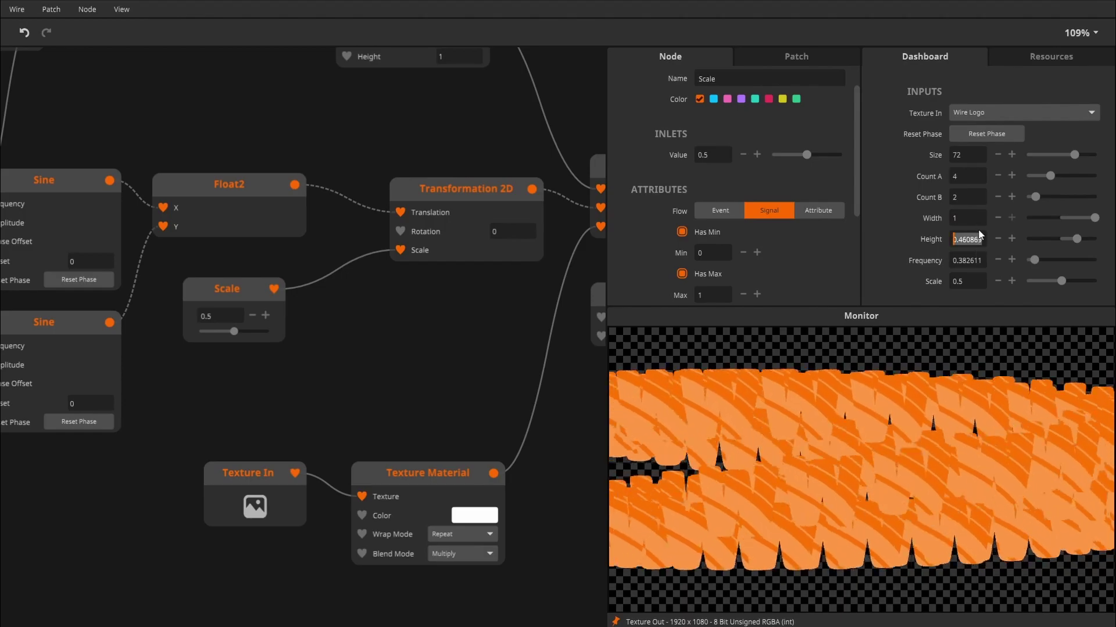
{"action": "left_click", "coordinate": [982, 223]}
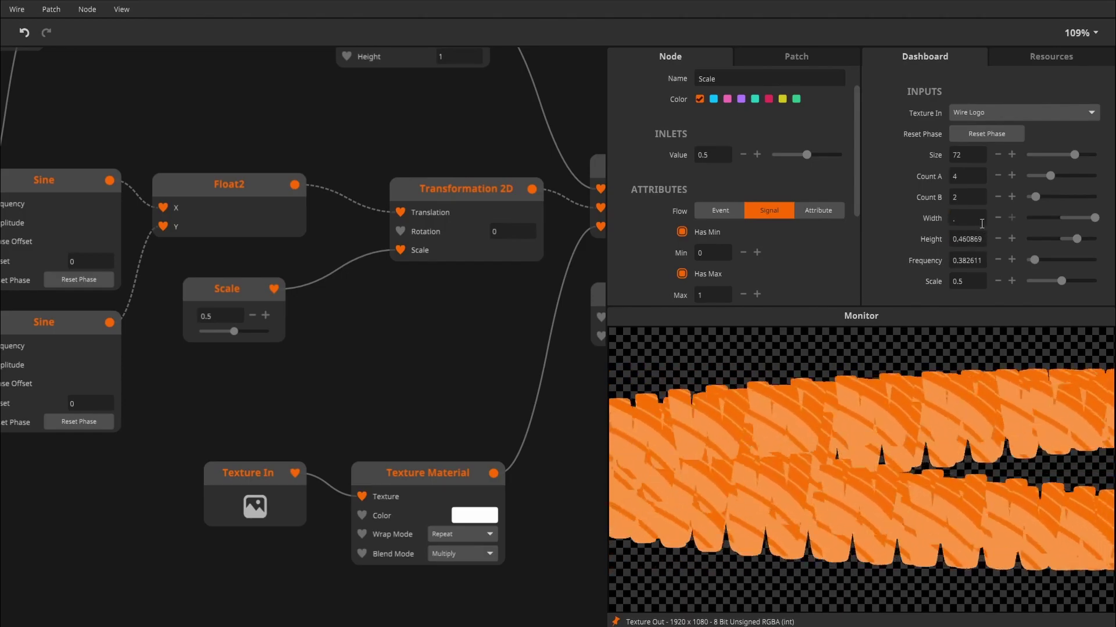
{"action": "type", "text": "75"}
{"action": "left_click", "coordinate": [978, 239]}
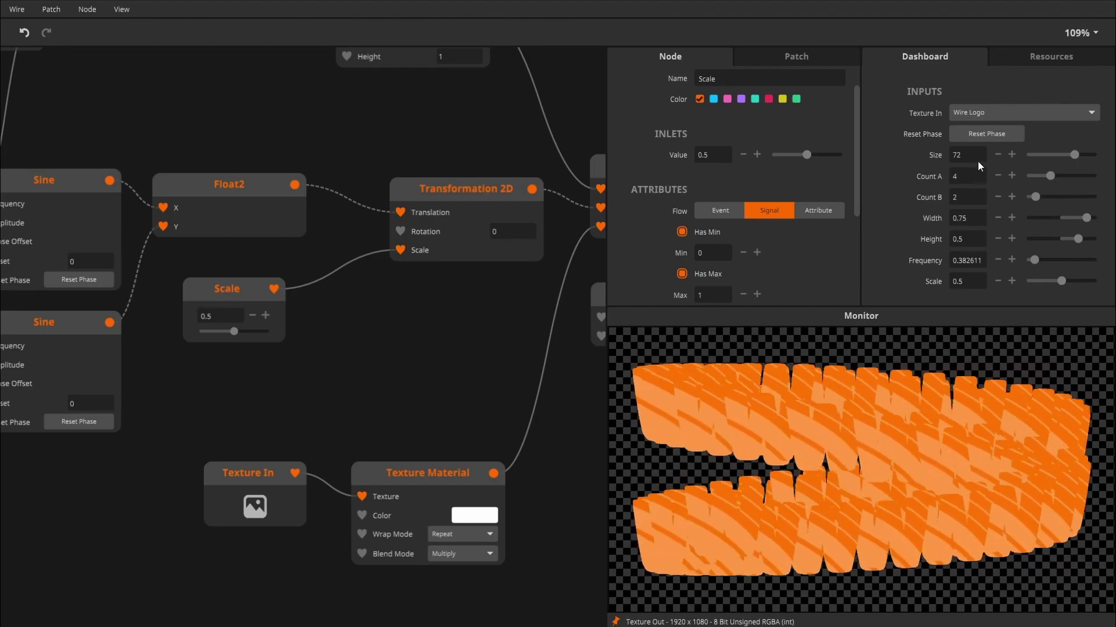
- Set the dashboard's Count A to 1 and Frequency to 0.25 Hz
{"action": "type", "text": "1"}
{"action": "key", "text": "Tab"}
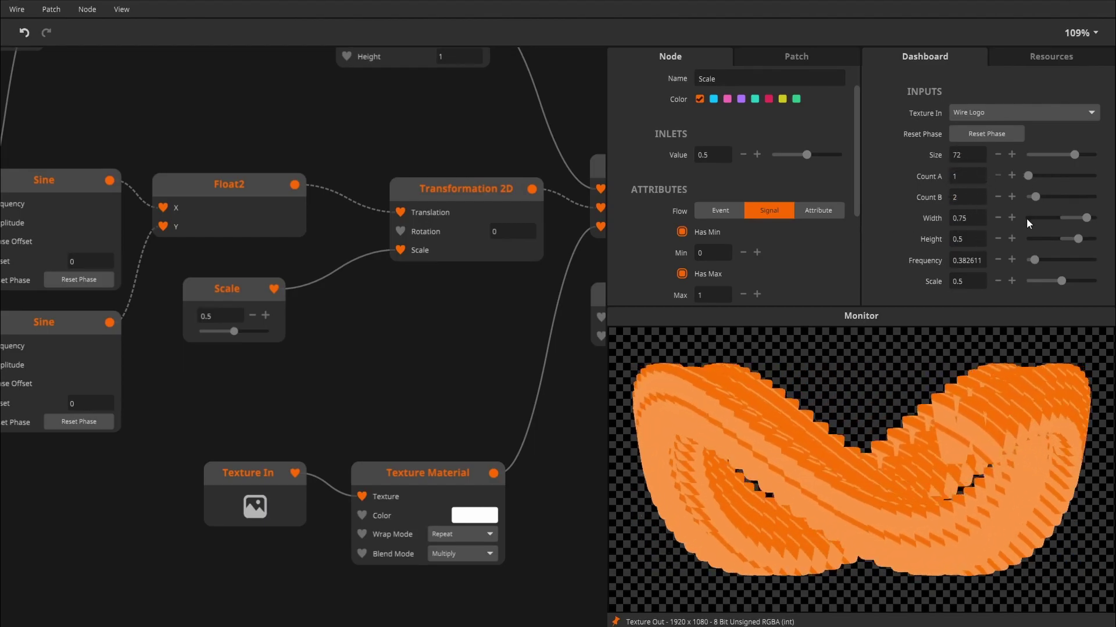
{"action": "left_click", "coordinate": [970, 264]}
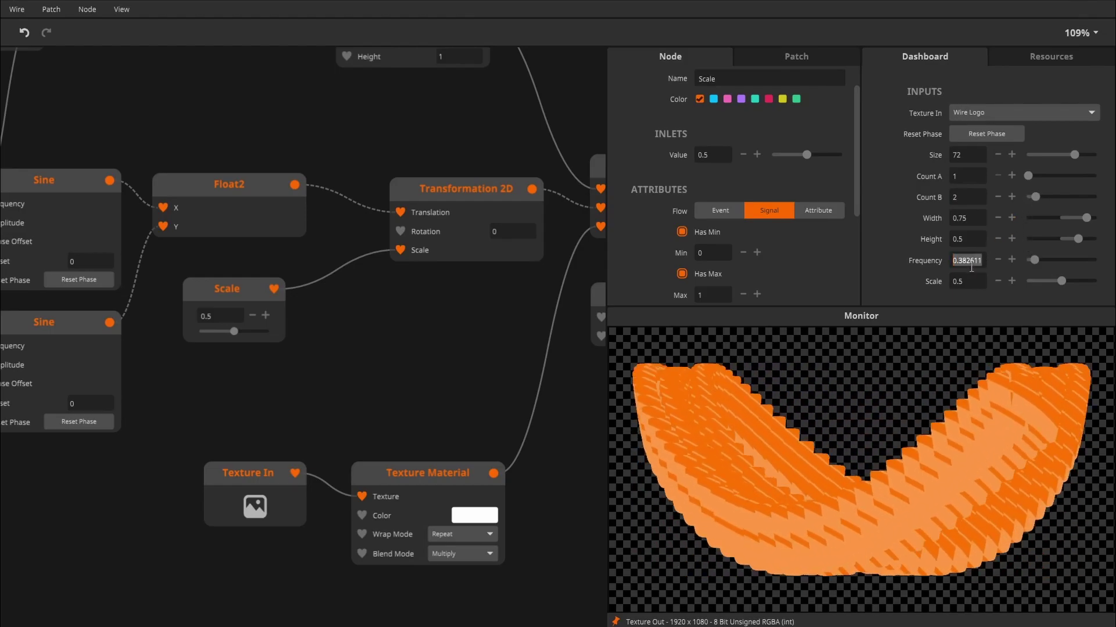
{"action": "type", "text": ".25 Hz"}
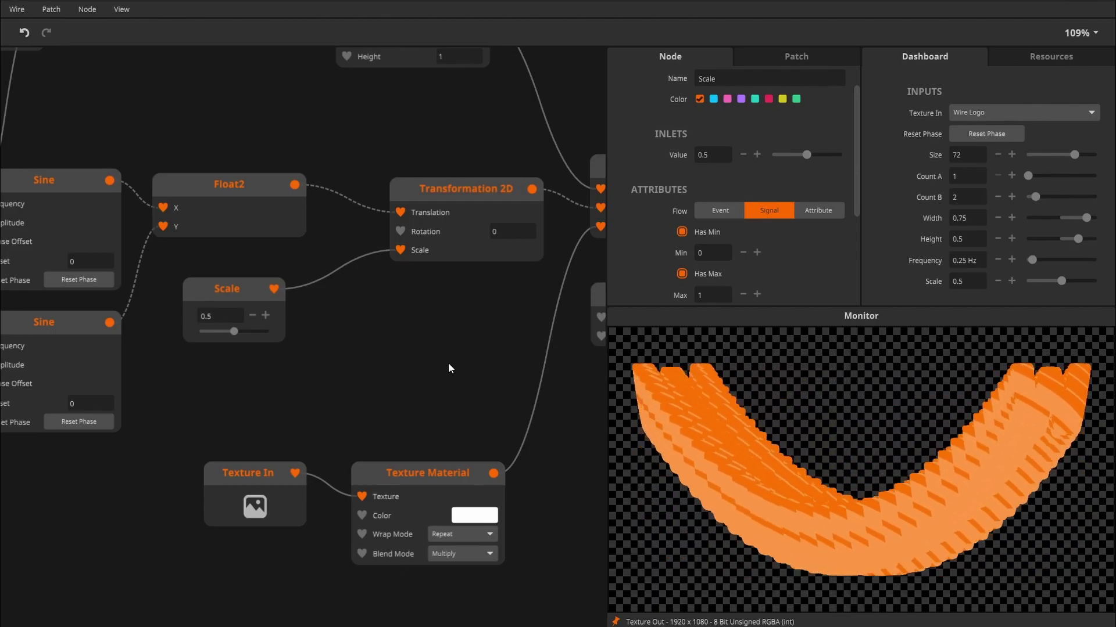
- Expose Camera 2D's Zoom as an input and place its node below Texture Material
{"action": "left_click_drag", "start_coordinate": [448, 363], "coordinate": [426, 307]}
{"action": "left_click_drag", "start_coordinate": [311, 452], "coordinate": [362, 369]}
{"action": "left_click", "coordinate": [460, 401]}
{"action": "left_click_drag", "start_coordinate": [476, 399], "coordinate": [326, 396]}
{"action": "right_click", "coordinate": [414, 274]}
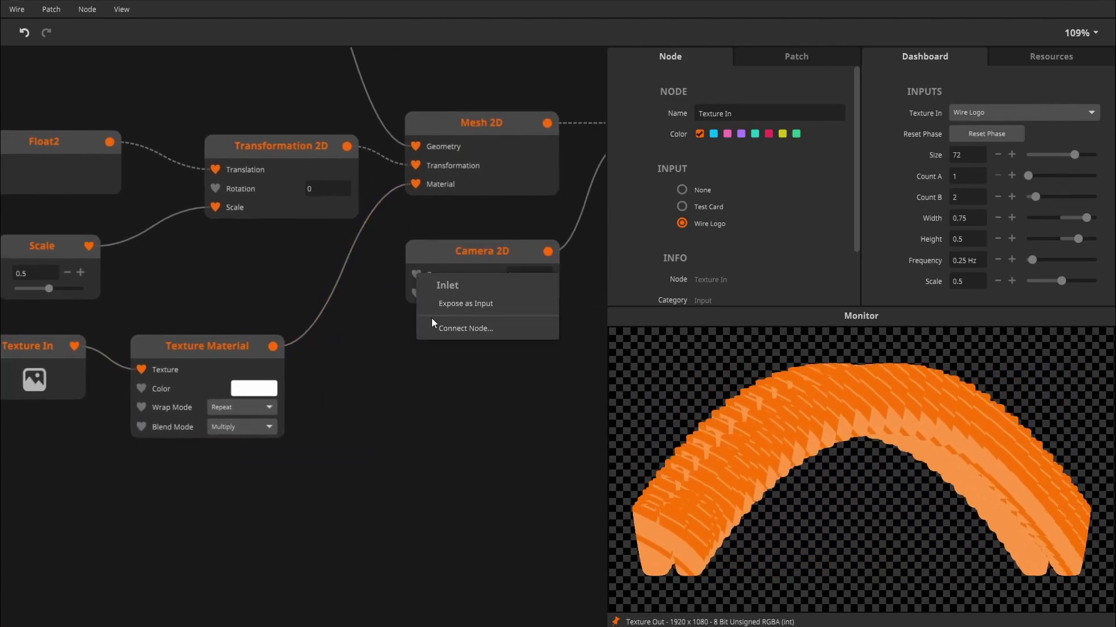
{"action": "left_click", "coordinate": [449, 303]}
{"action": "left_click_drag", "start_coordinate": [359, 268], "coordinate": [206, 494]}
{"action": "left_click", "coordinate": [343, 428]}
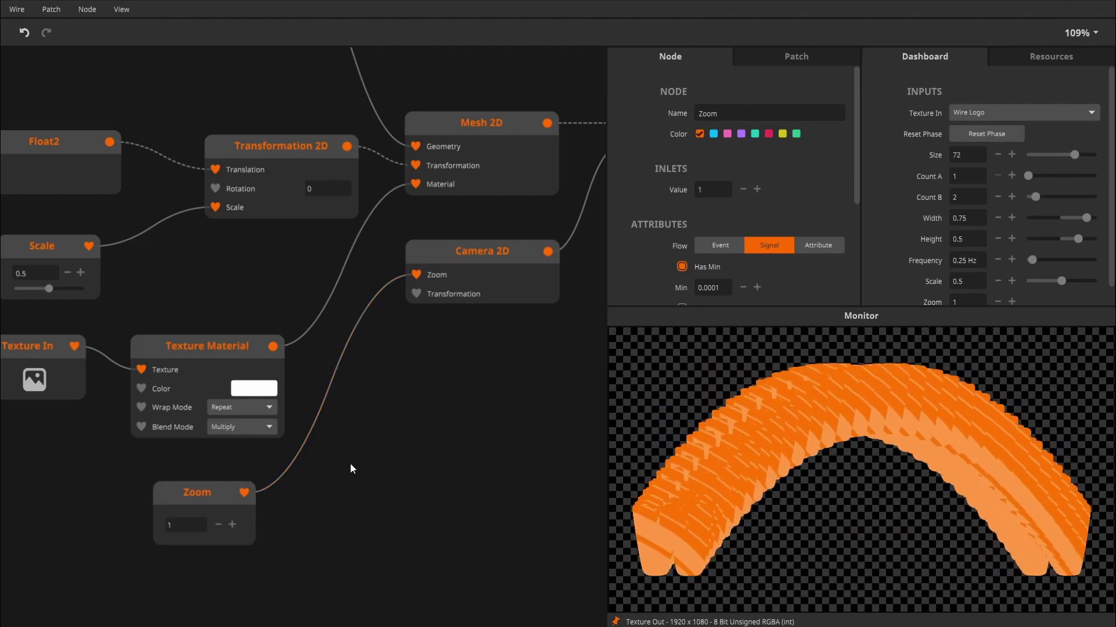
- Enable a maximum limit on the Zoom input and try its slider
{"action": "scroll", "coordinate": [343, 448], "scroll_direction": "down", "scroll_amount": 1}
{"action": "scroll", "coordinate": [685, 269], "scroll_direction": "down", "scroll_amount": 2}
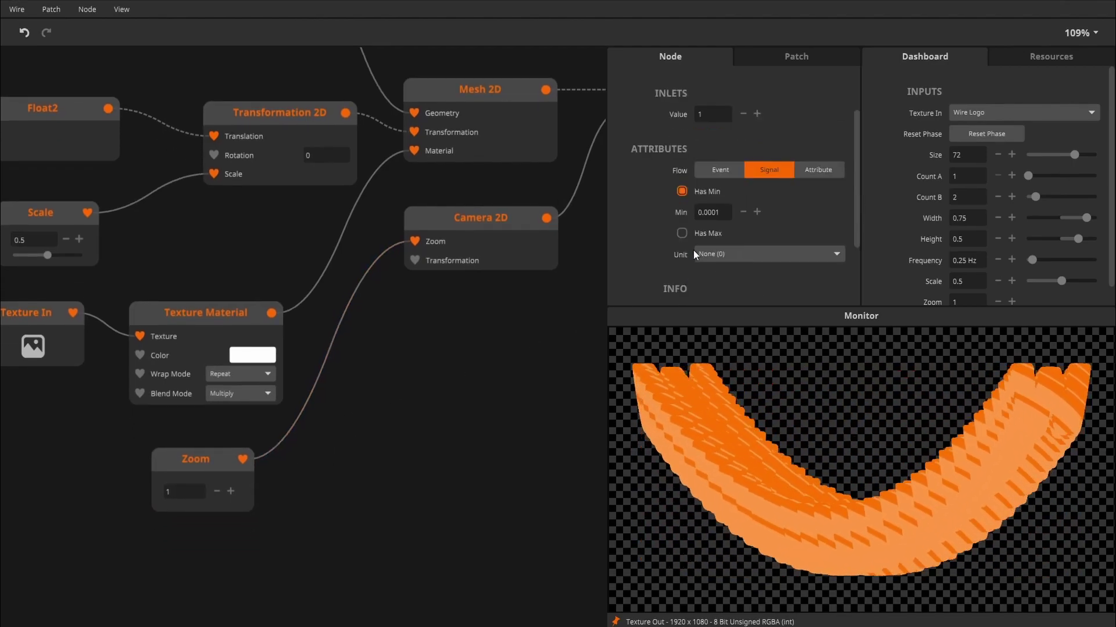
{"action": "left_click", "coordinate": [692, 236]}
{"action": "left_click_drag", "start_coordinate": [236, 501], "coordinate": [253, 529]}
- Remove the connection between Zoom and Camera 2D, and set the Zoom input's Max to 200 and its unit to Percent
{"action": "left_click_drag", "start_coordinate": [334, 499], "coordinate": [384, 462]}
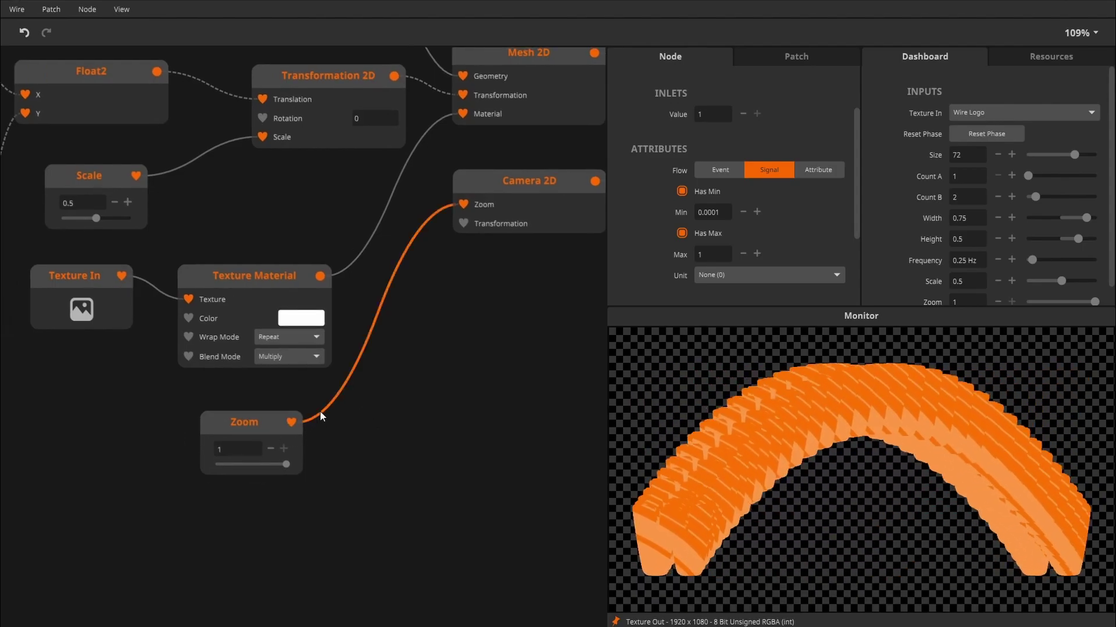
{"action": "key", "text": "Delete"}
{"action": "left_click", "coordinate": [260, 421]}
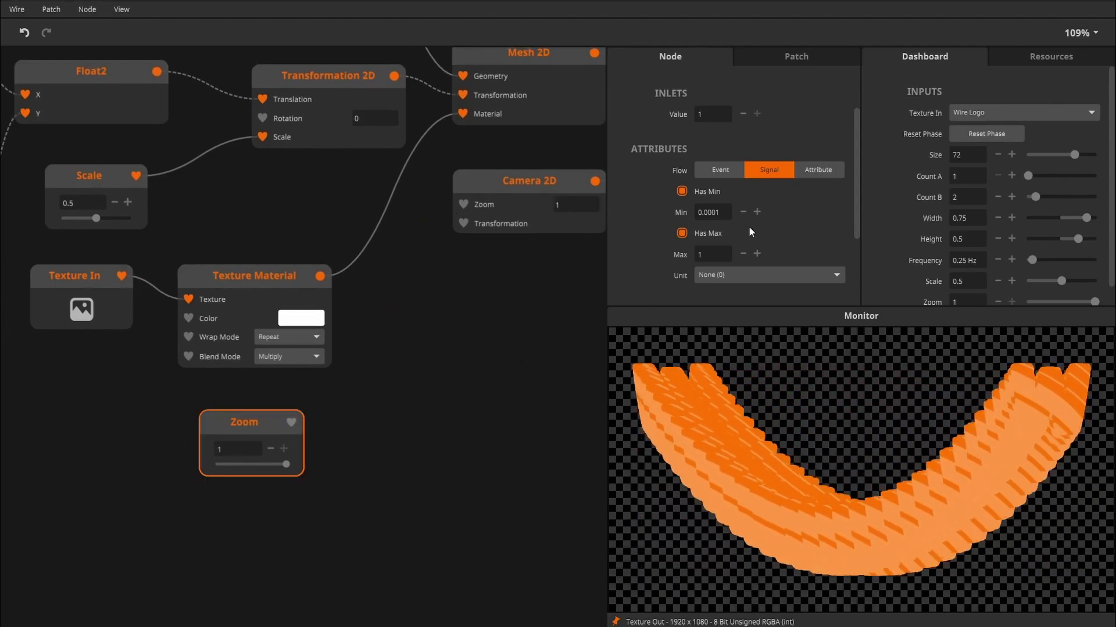
{"action": "double_click", "coordinate": [717, 255]}
{"action": "type", "text": "200"}
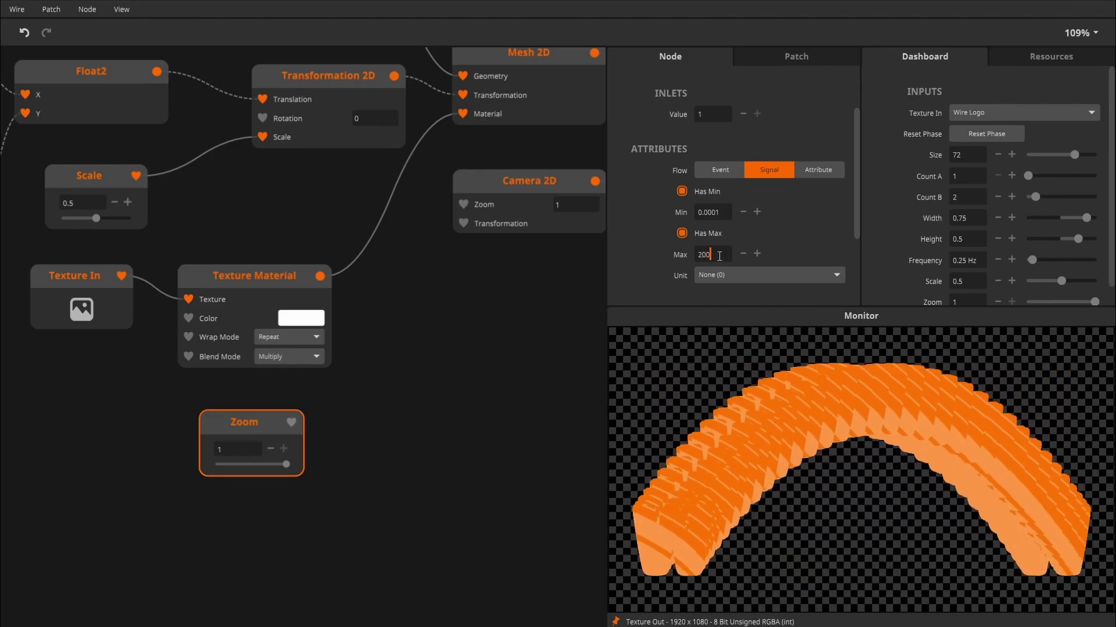
{"action": "key", "text": "Return"}
{"action": "left_click", "coordinate": [762, 275]}
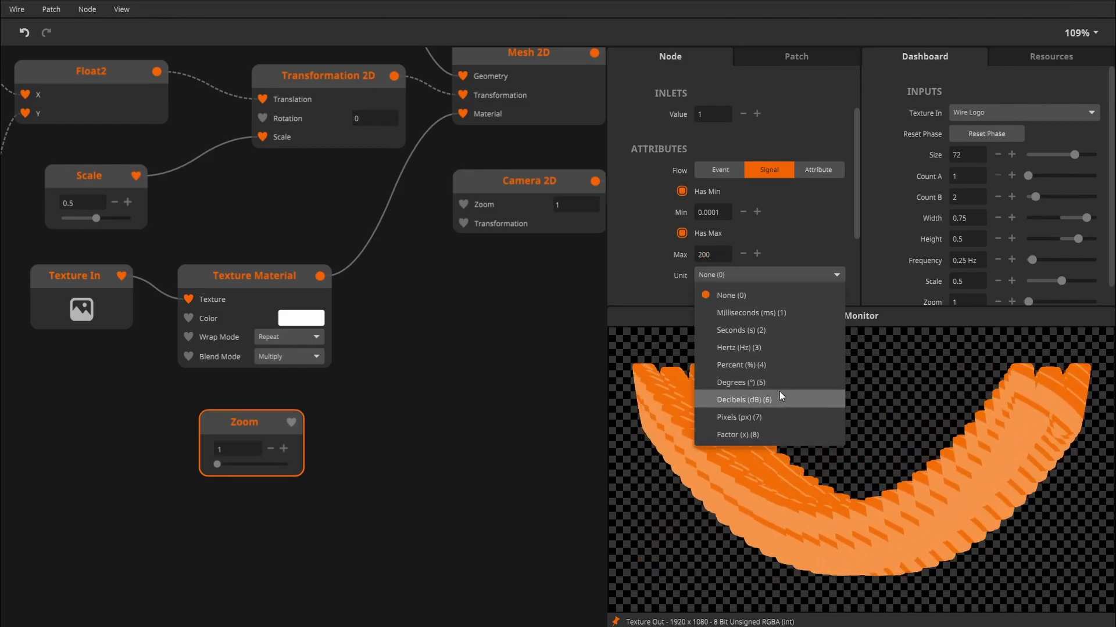
{"action": "left_click", "coordinate": [788, 364]}
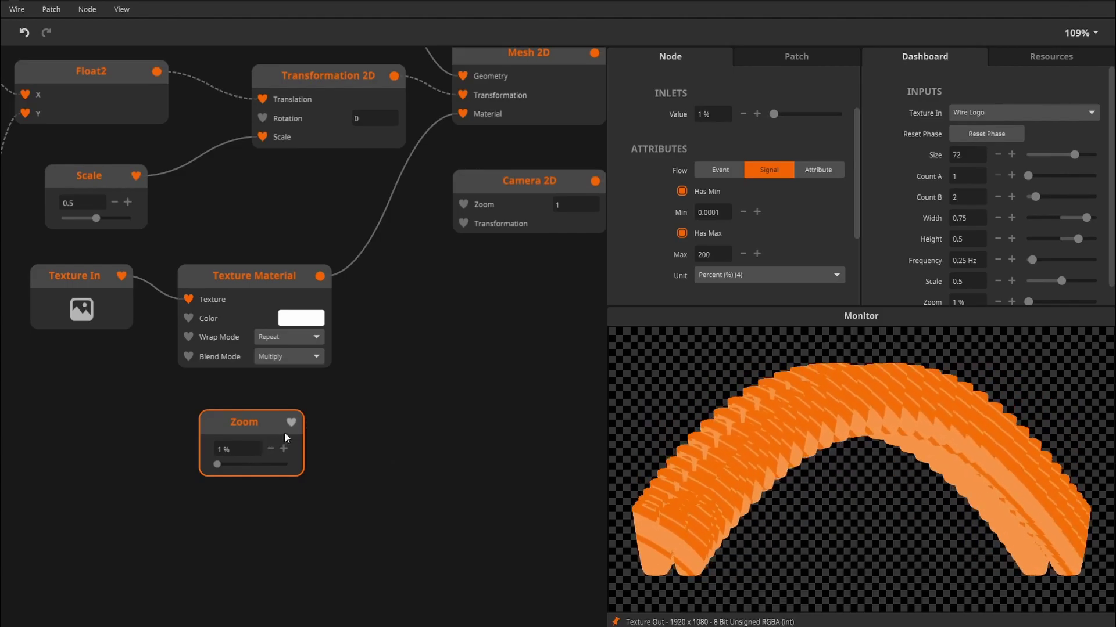
- Reconnect the Zoom node to Camera 2D's Zoom inlet and raise its value to about 79.17
{"action": "left_click_drag", "start_coordinate": [291, 423], "coordinate": [469, 205]}
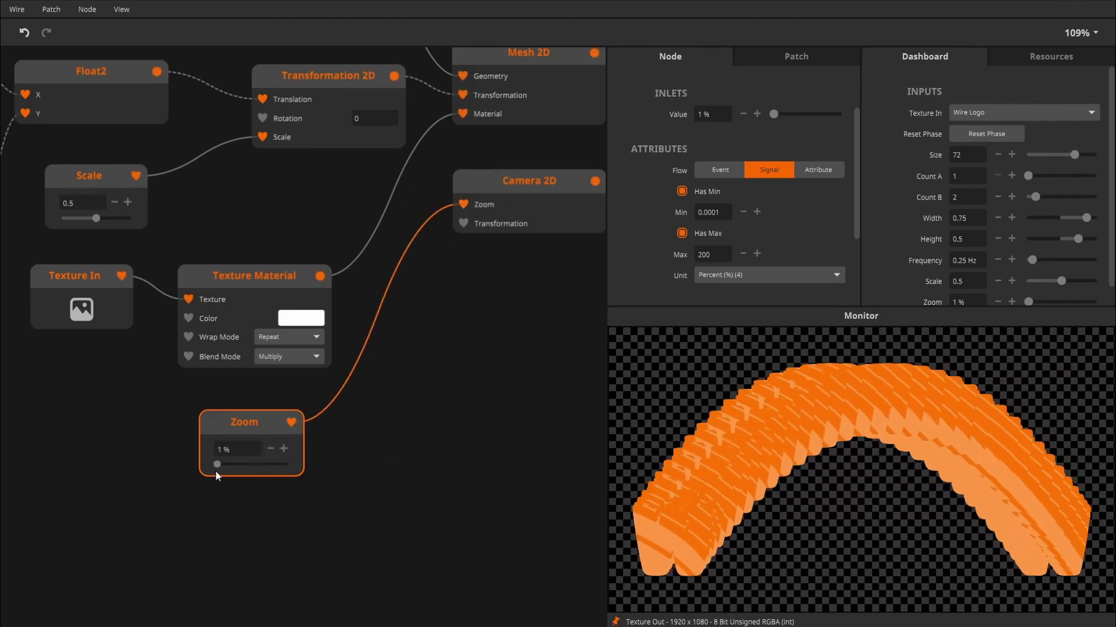
{"action": "left_click_drag", "start_coordinate": [217, 471], "coordinate": [244, 469]}
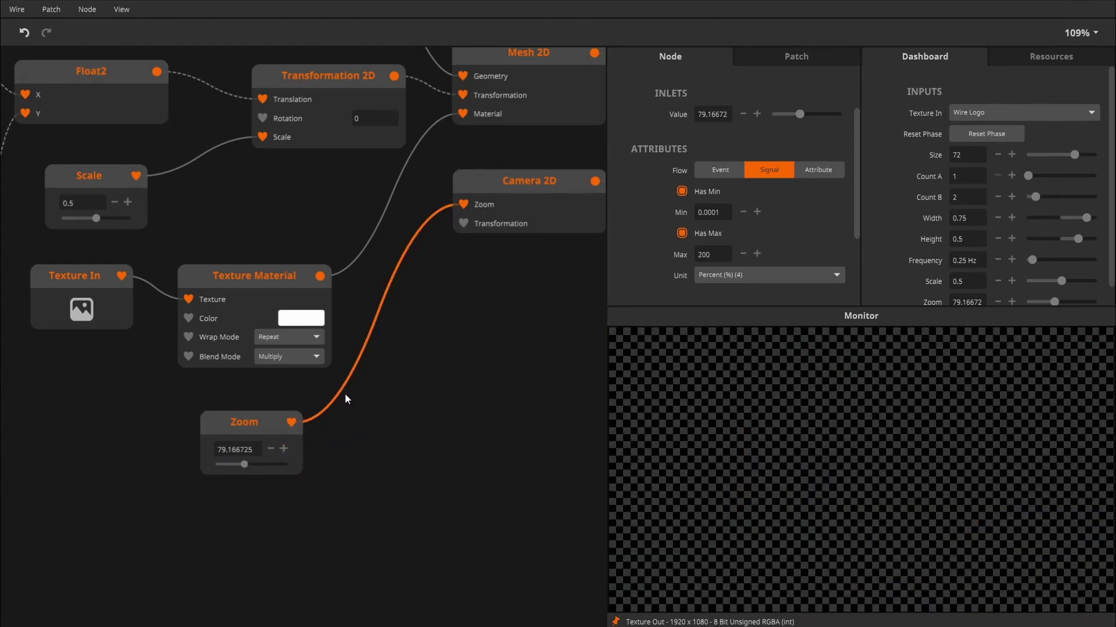
- Insert a Divide node with a denominator of 100 between Zoom and Camera 2D, and place it beside the Zoom node
{"action": "double_click", "coordinate": [347, 398]}
{"action": "type", "text": "div"}
{"action": "key", "text": "Return"}
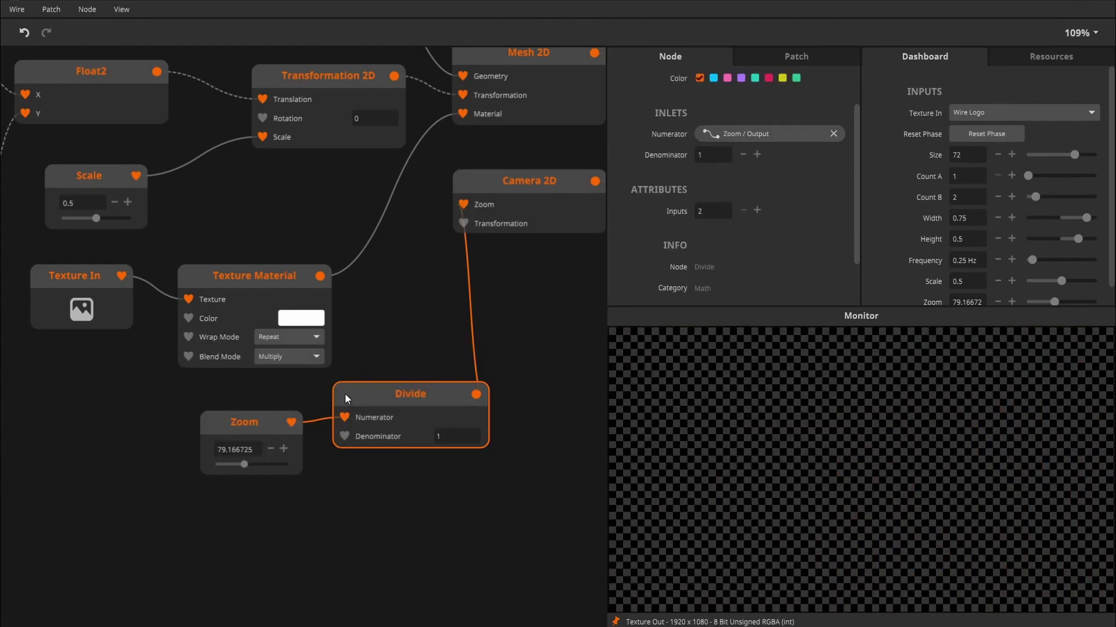
{"action": "left_click", "coordinate": [462, 438]}
{"action": "type", "text": "100"}
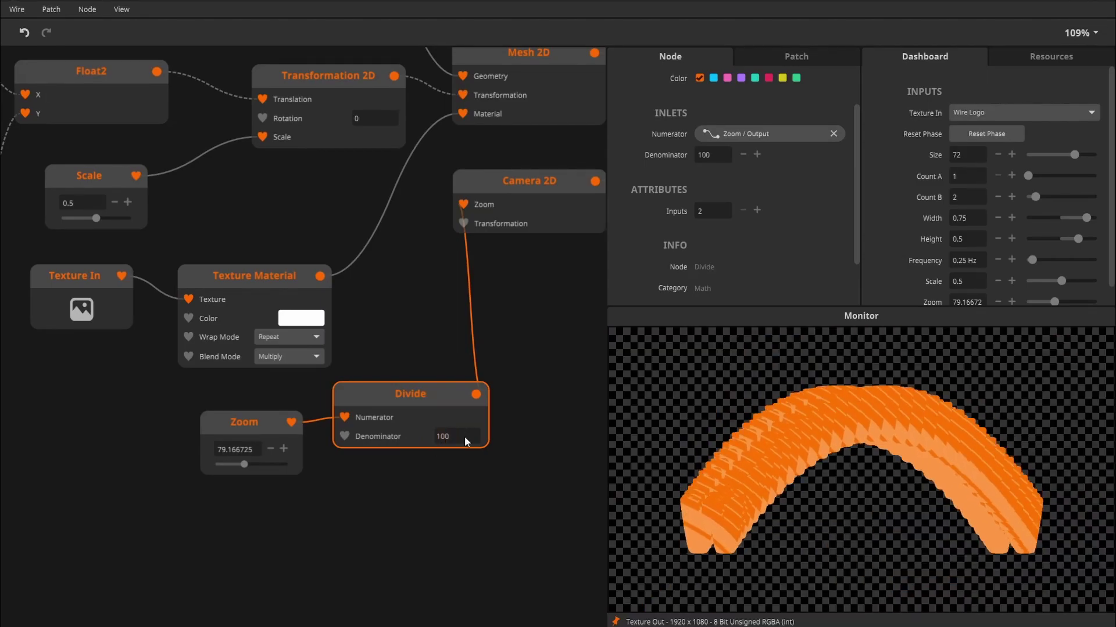
{"action": "left_click_drag", "start_coordinate": [424, 408], "coordinate": [419, 437]}
- Try a Zoom value of about 109 and set Zoom to 100 %
{"action": "left_click_drag", "start_coordinate": [245, 466], "coordinate": [255, 493]}
{"action": "left_click", "coordinate": [244, 464]}
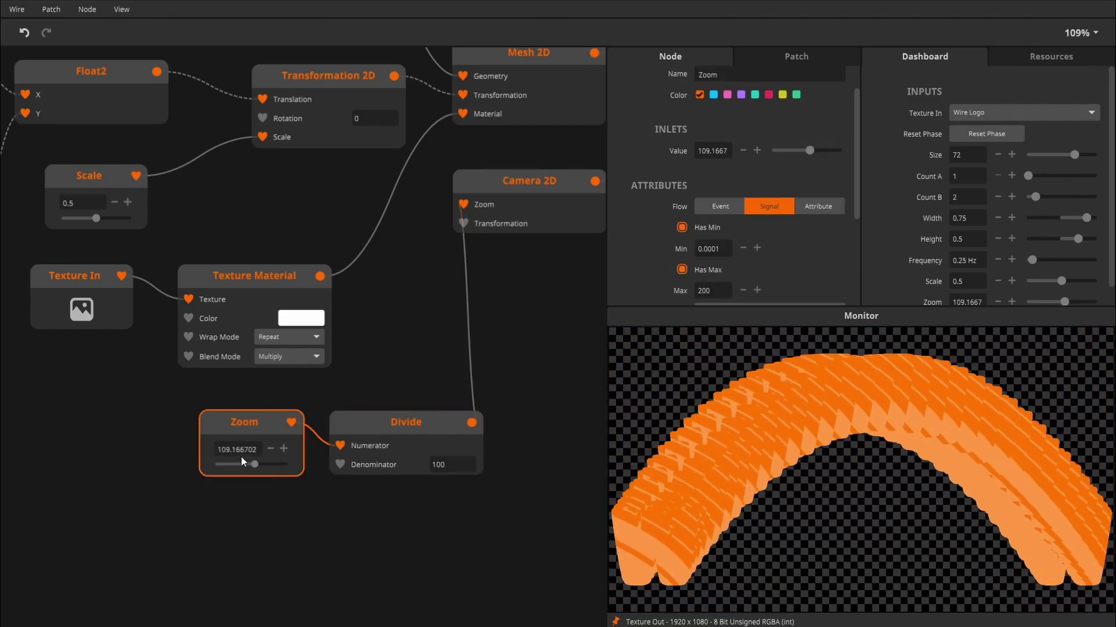
{"action": "left_click", "coordinate": [243, 451]}
{"action": "type", "text": "100"}
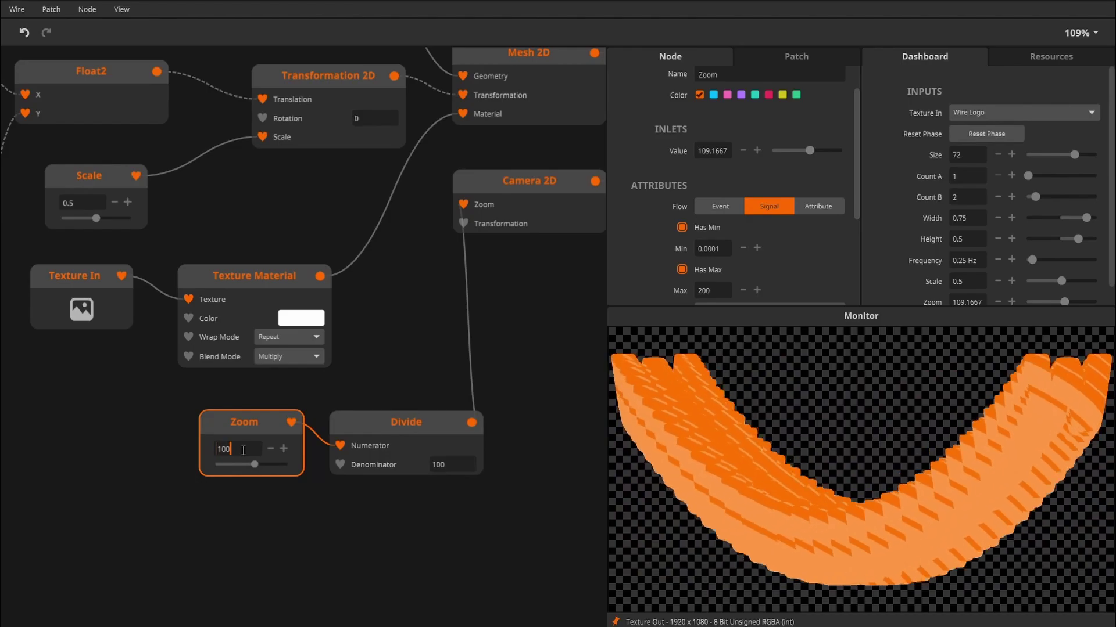
{"action": "key", "text": "Return"}
{"action": "left_click", "coordinate": [382, 372]}
- Look over the node network from Texture Out back to the Width and Height inputs, and open the patch's properties
{"action": "left_click_drag", "start_coordinate": [438, 350], "coordinate": [117, 465]}
{"action": "left_click", "coordinate": [520, 195]}
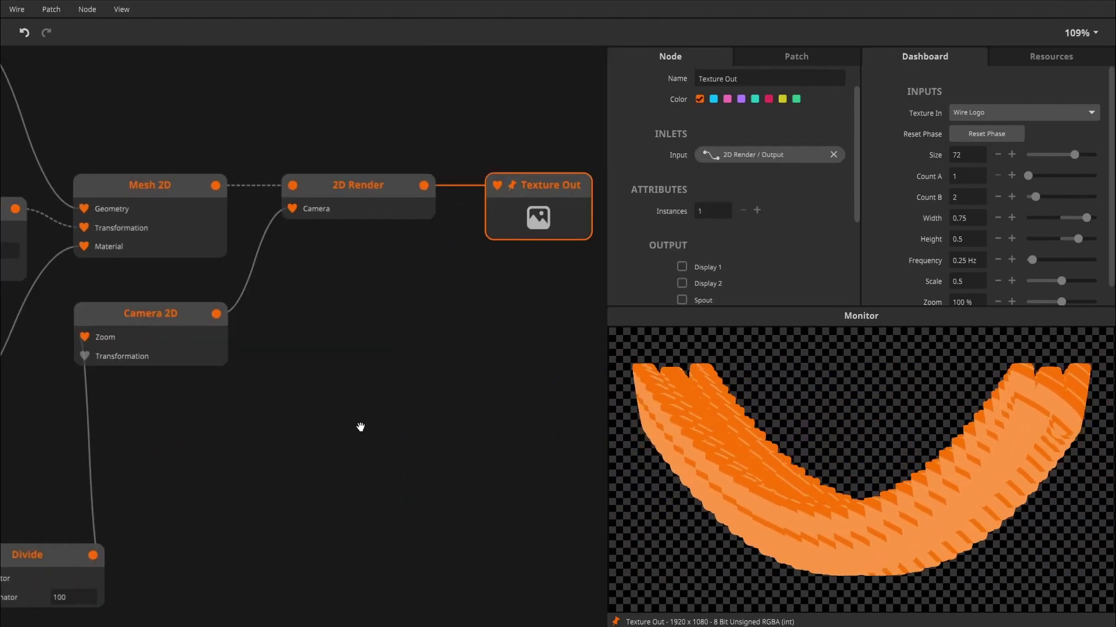
{"action": "left_click_drag", "start_coordinate": [367, 425], "coordinate": [549, 330]}
{"action": "left_click_drag", "start_coordinate": [154, 276], "coordinate": [388, 299]}
{"action": "left_click_drag", "start_coordinate": [206, 306], "coordinate": [430, 382]}
{"action": "left_click_drag", "start_coordinate": [306, 199], "coordinate": [476, 341]}
{"action": "left_click_drag", "start_coordinate": [391, 276], "coordinate": [421, 273]}
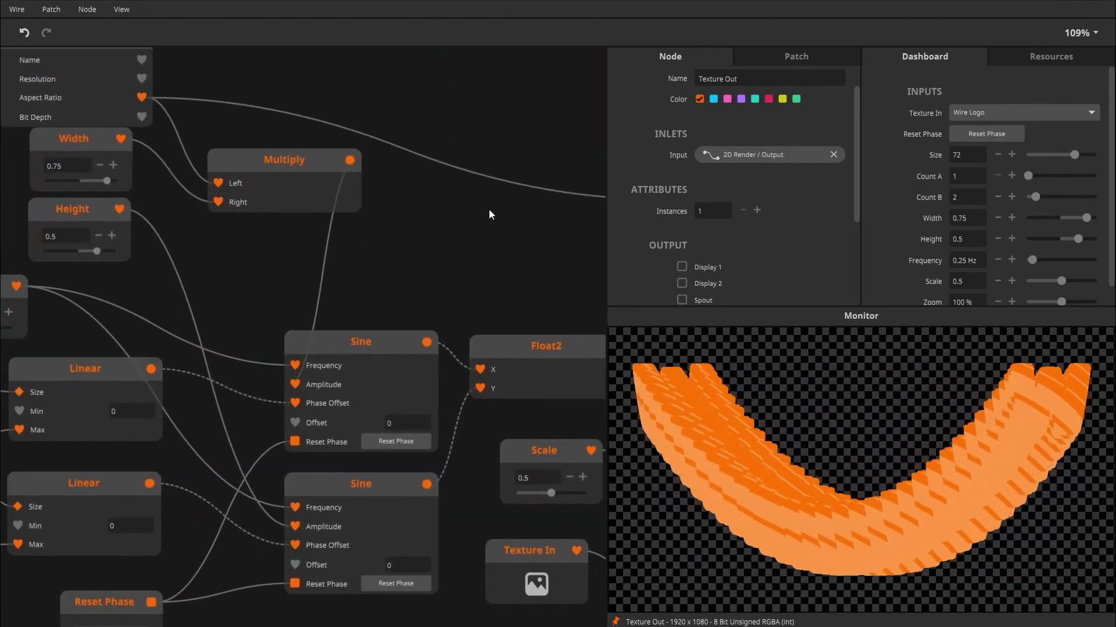
{"action": "left_click", "coordinate": [771, 64]}
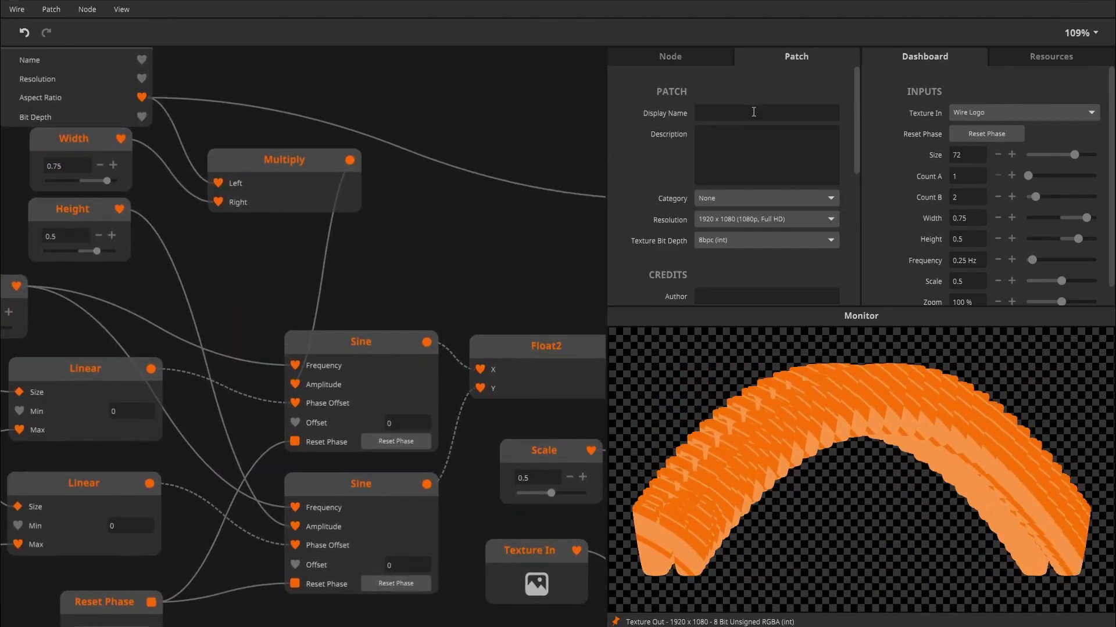
{"action": "type", "text": "Lisa"}
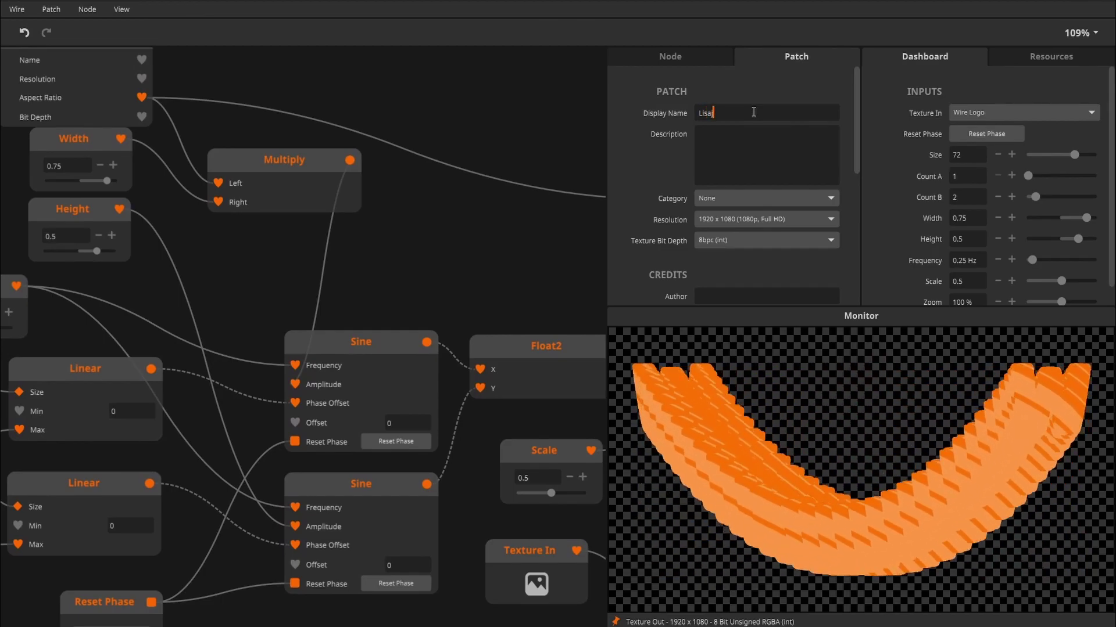
{"action": "type", "text": "jo"}
{"action": "key", "text": "BackSpace"}
{"action": "key", "text": "BackSpace"}
{"action": "key", "text": "BackSpace"}
{"action": "key", "text": "BackSpace"}
{"action": "key", "text": "BackSpace"}
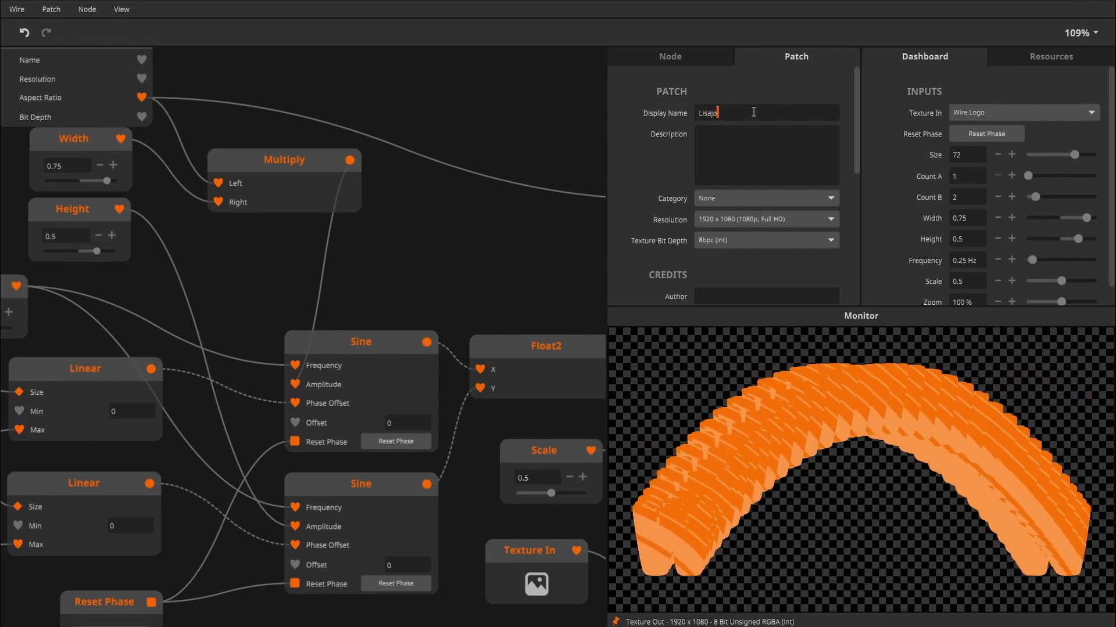
{"action": "key", "text": "BackSpace"}
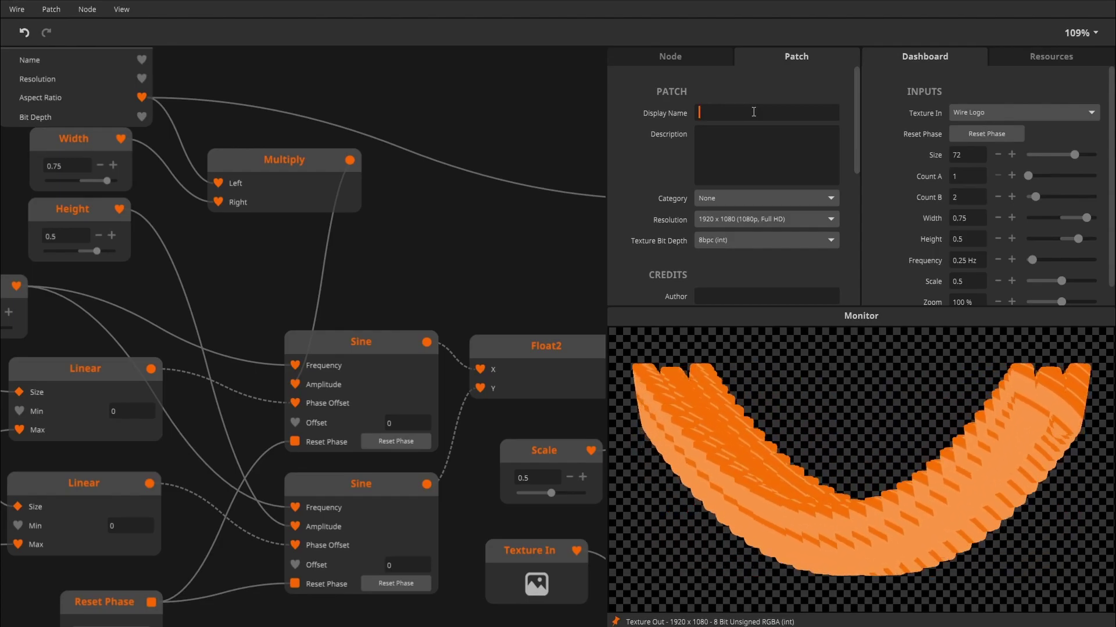
- Set the patch's display name to Curvey-Cloner and its category to Effect
{"action": "type", "text": "Curvey"}
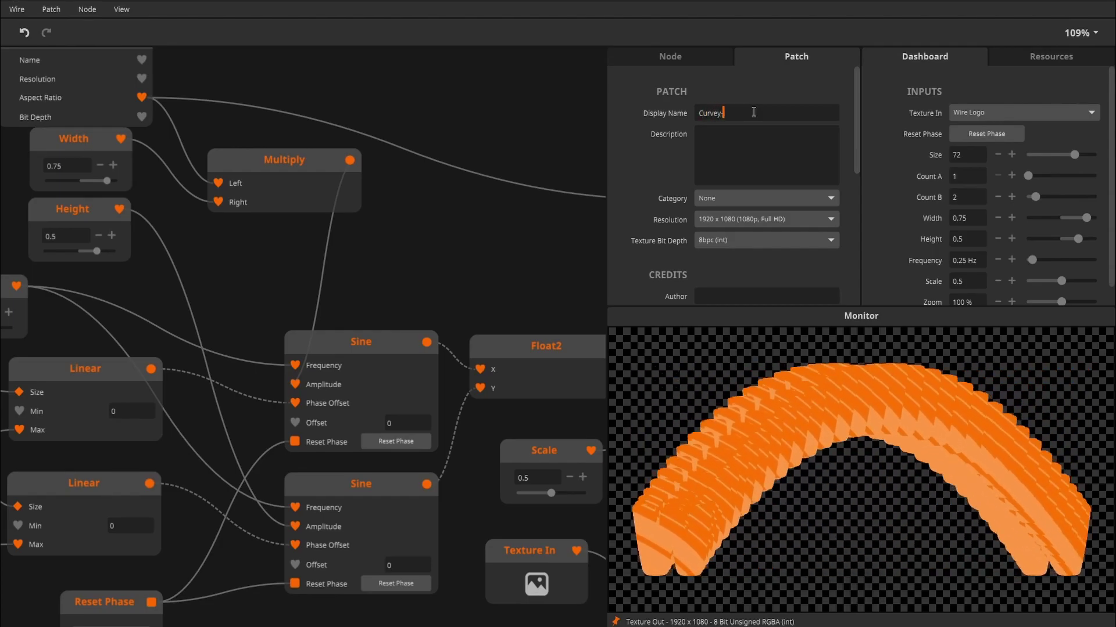
{"action": "type", "text": "-Cloner"}
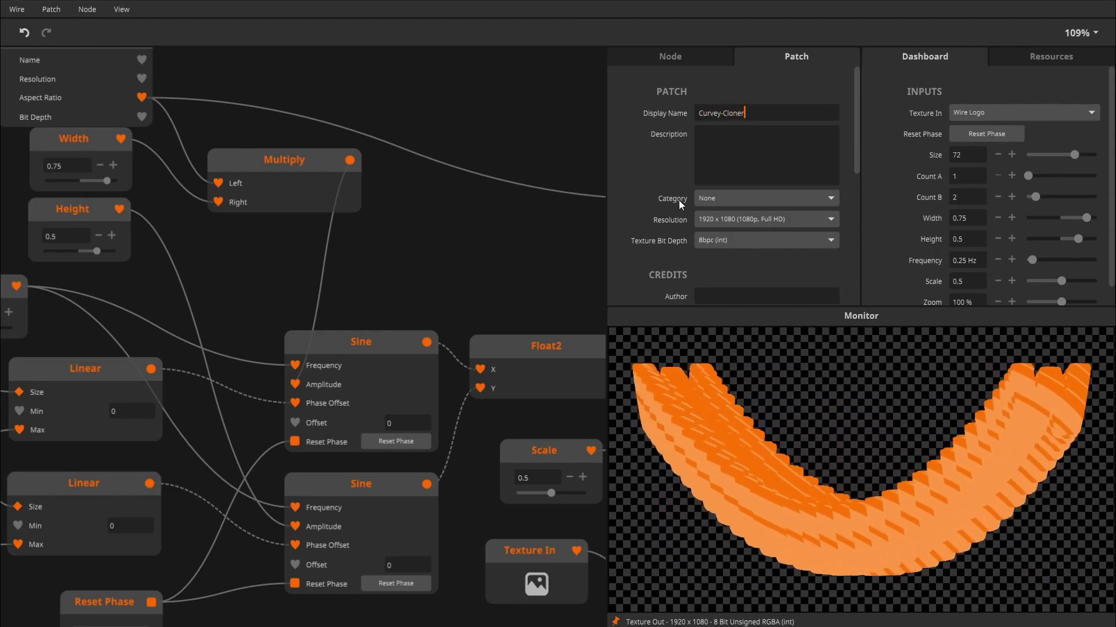
{"action": "left_click", "coordinate": [722, 201]}
{"action": "left_click", "coordinate": [740, 260]}
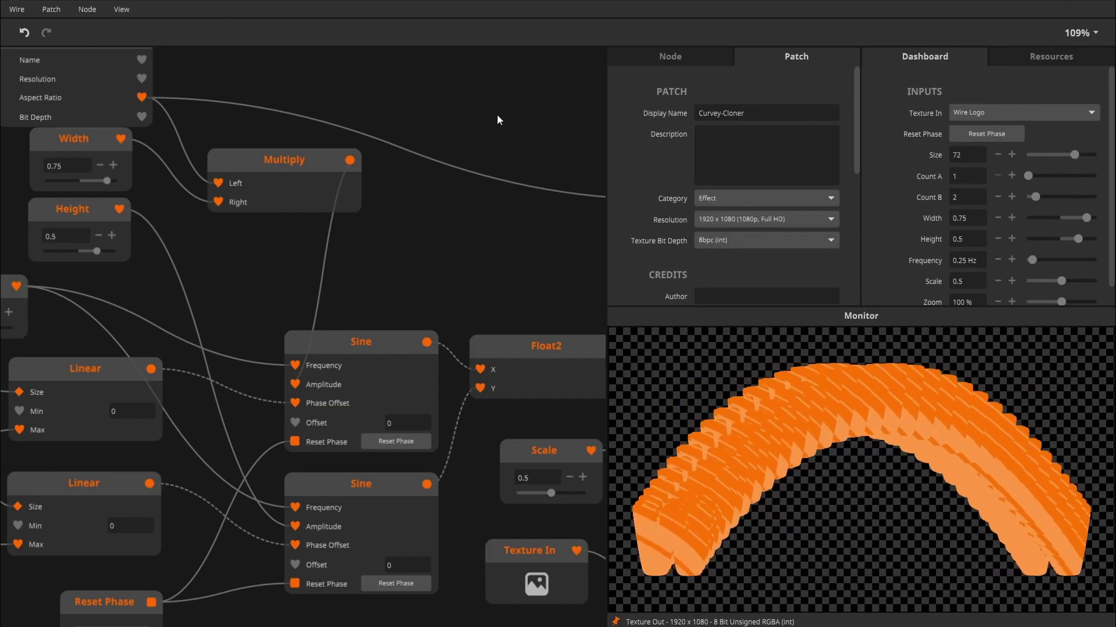
- Save the patch, and in Resolume Arena compare the skull clip with the Curvey-Cloner effect bypassed and active
{"action": "key", "text": "ctrl+s"}
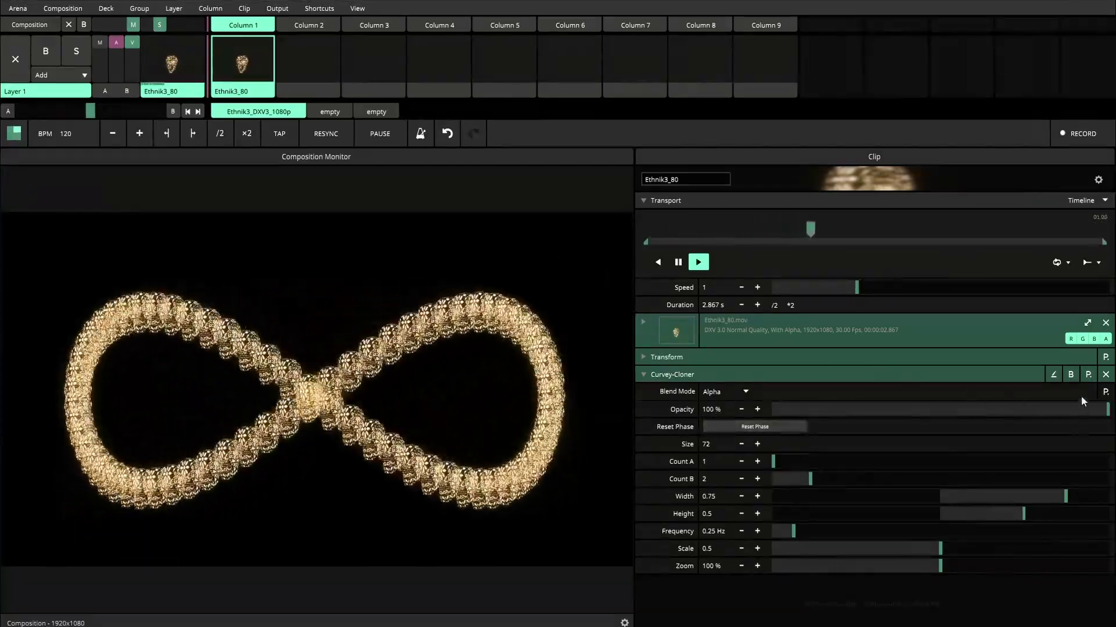
{"action": "left_click", "coordinate": [1071, 379]}
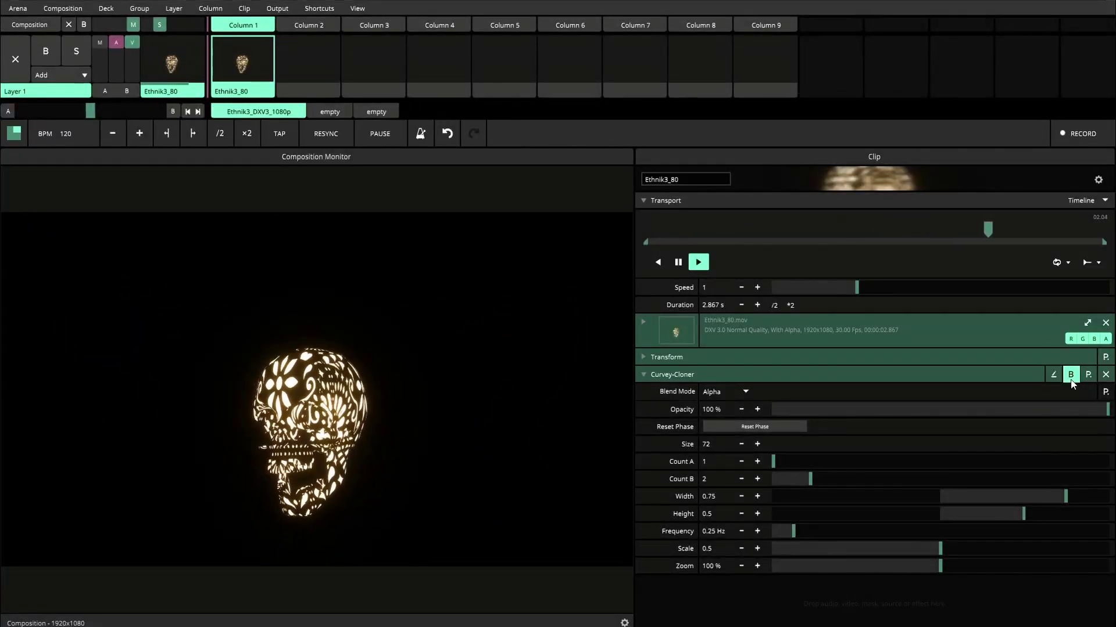
{"action": "left_click", "coordinate": [1072, 379]}
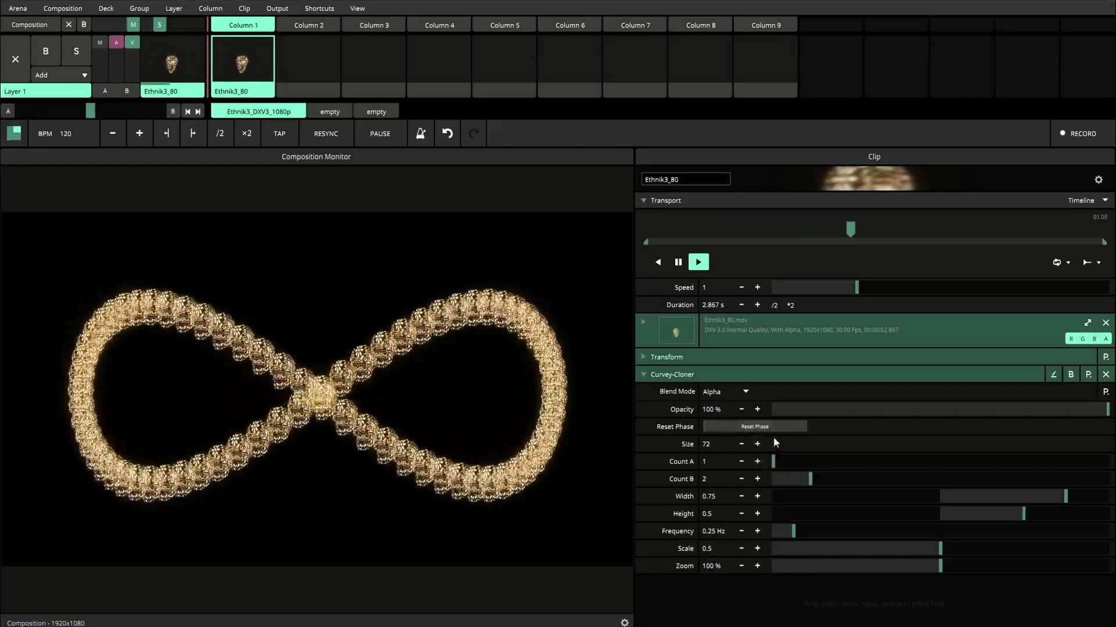
- Set the Curvey-Cloner effect's Count A to 3, Scale to 0.69 and Height to -0.64
{"action": "left_click_drag", "start_coordinate": [774, 461], "coordinate": [849, 471]}
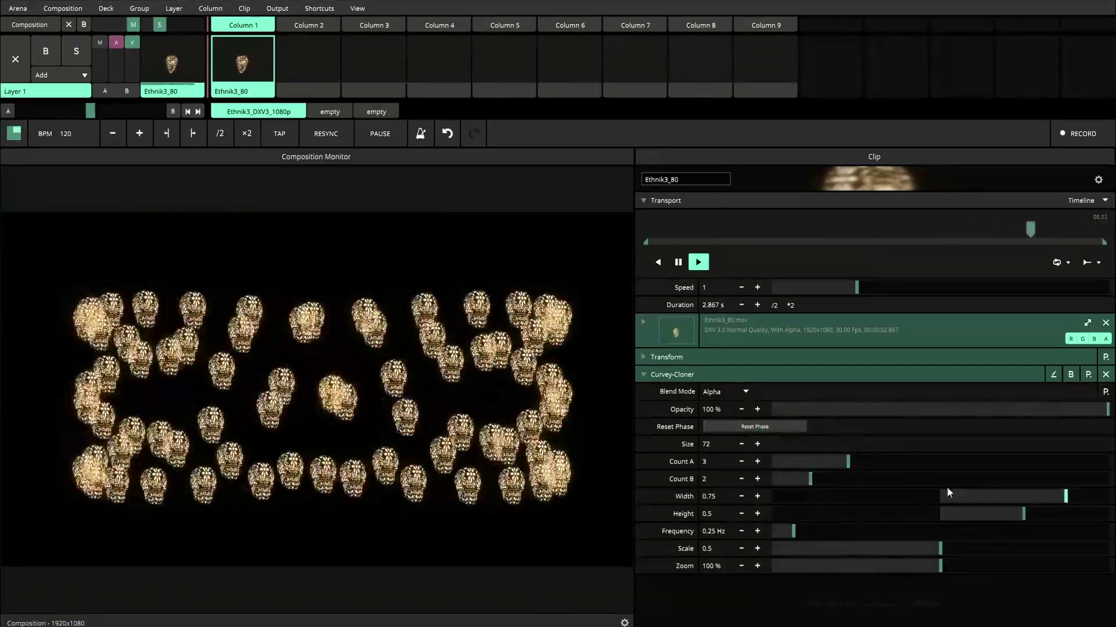
{"action": "left_click_drag", "start_coordinate": [942, 547], "coordinate": [1005, 561]}
{"action": "left_click_drag", "start_coordinate": [1023, 516], "coordinate": [832, 522]}
- Set the effect's Size to 25, Count A to 2 and Count B to 3
{"action": "mouse_move", "coordinate": [849, 463]}
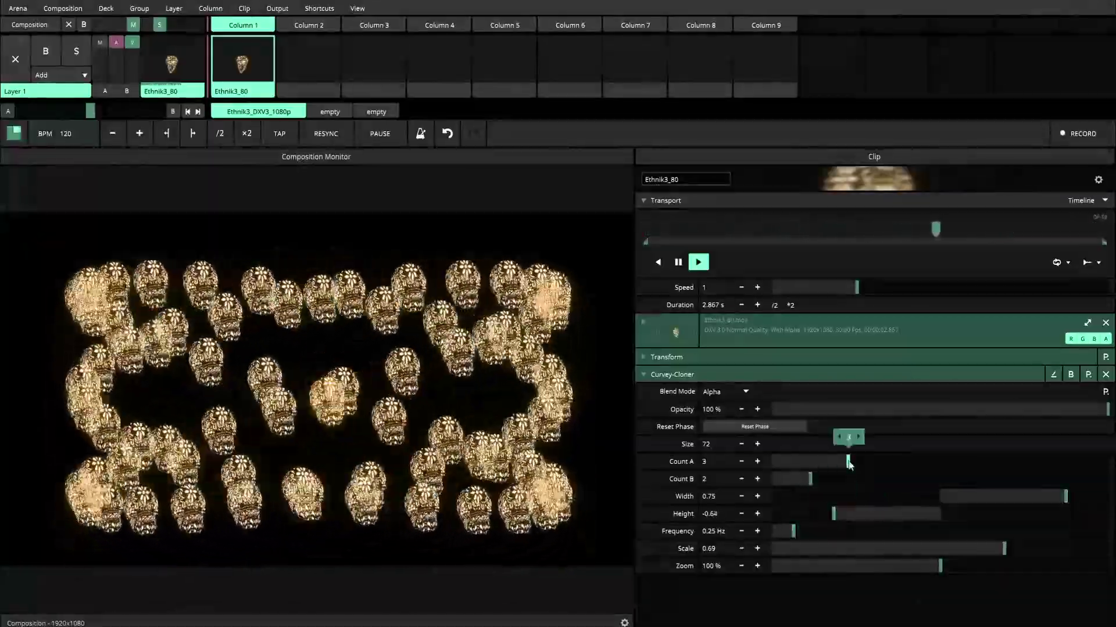
{"action": "left_click_drag", "start_coordinate": [849, 463], "coordinate": [828, 485]}
{"action": "double_click", "coordinate": [716, 446]}
{"action": "type", "text": "25"}
{"action": "key", "text": "Return"}
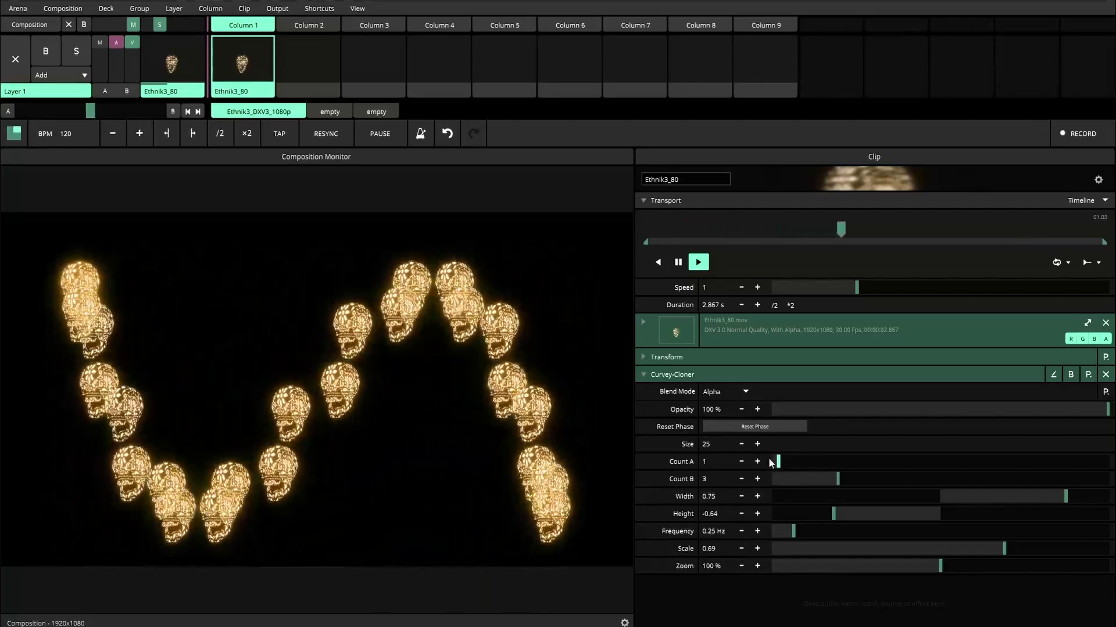
{"action": "left_click_drag", "start_coordinate": [779, 462], "coordinate": [801, 460]}
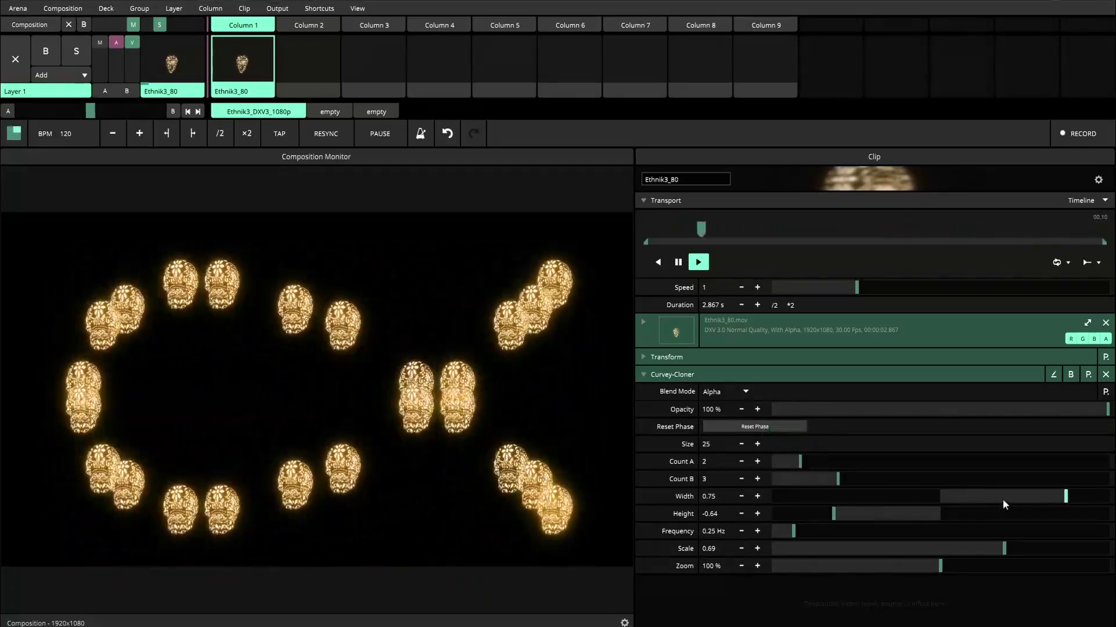
- Try a Width of 0.35, and set Height to -0.39, Count B to 5, Frequency to 0.11 Hz and Width to 0.88
{"action": "left_click_drag", "start_coordinate": [1067, 500], "coordinate": [1000, 501]}
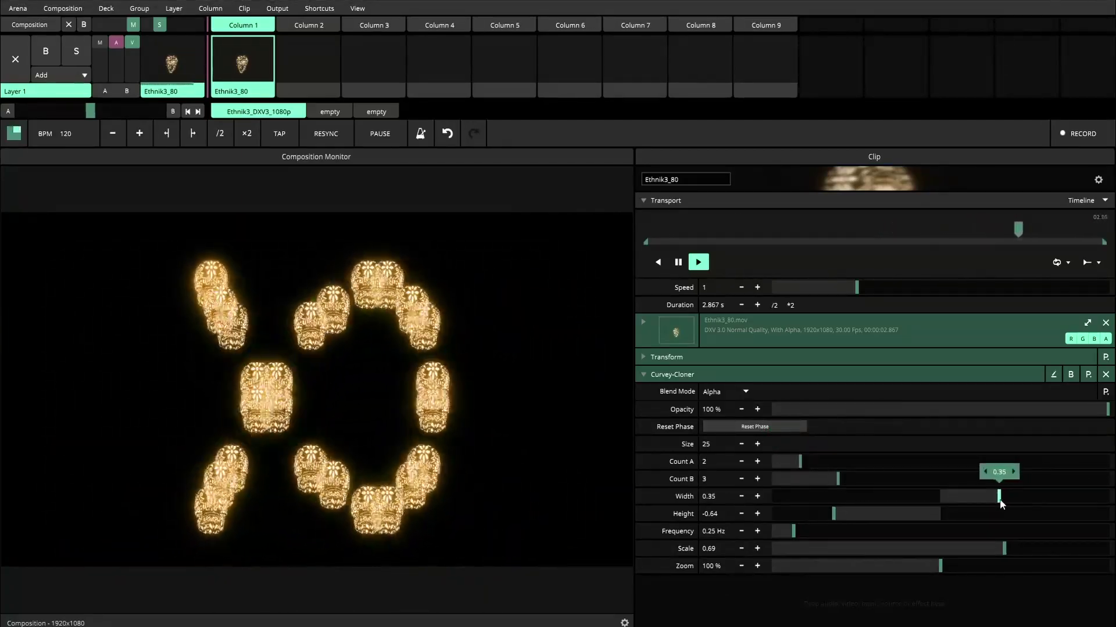
{"action": "left_click_drag", "start_coordinate": [834, 514], "coordinate": [876, 525]}
{"action": "left_click_drag", "start_coordinate": [837, 481], "coordinate": [930, 496]}
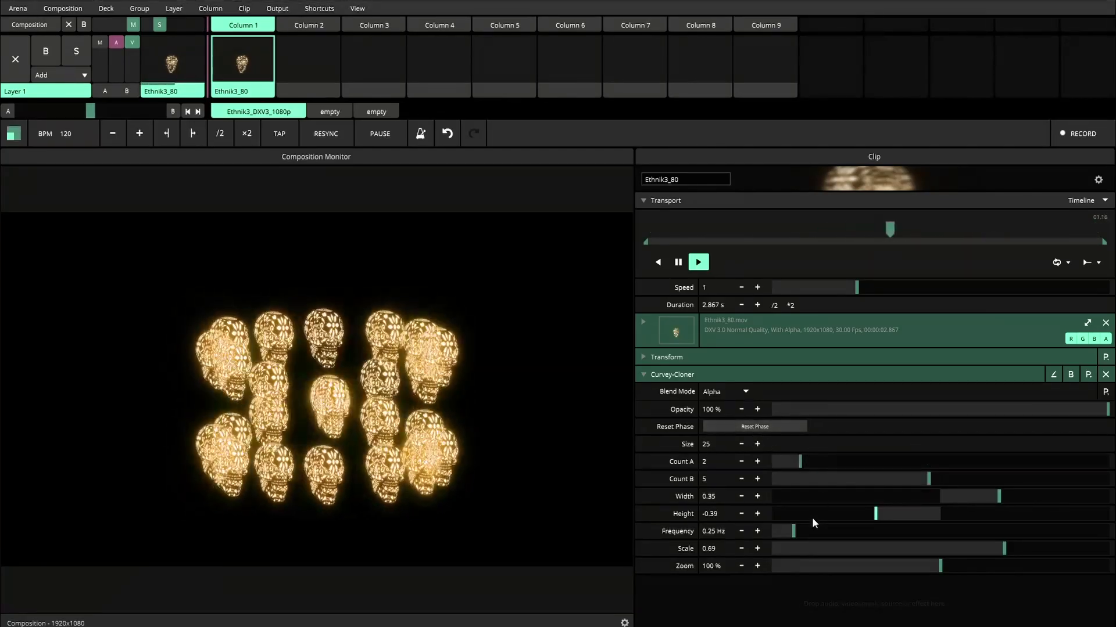
{"action": "mouse_move", "coordinate": [793, 531]}
{"action": "left_mouse_down"}
{"action": "mouse_move", "coordinate": [972, 550]}
{"action": "mouse_move", "coordinate": [808, 540]}
{"action": "mouse_move", "coordinate": [1101, 545]}
{"action": "mouse_move", "coordinate": [762, 538]}
{"action": "mouse_move", "coordinate": [782, 539]}
{"action": "left_mouse_up"}
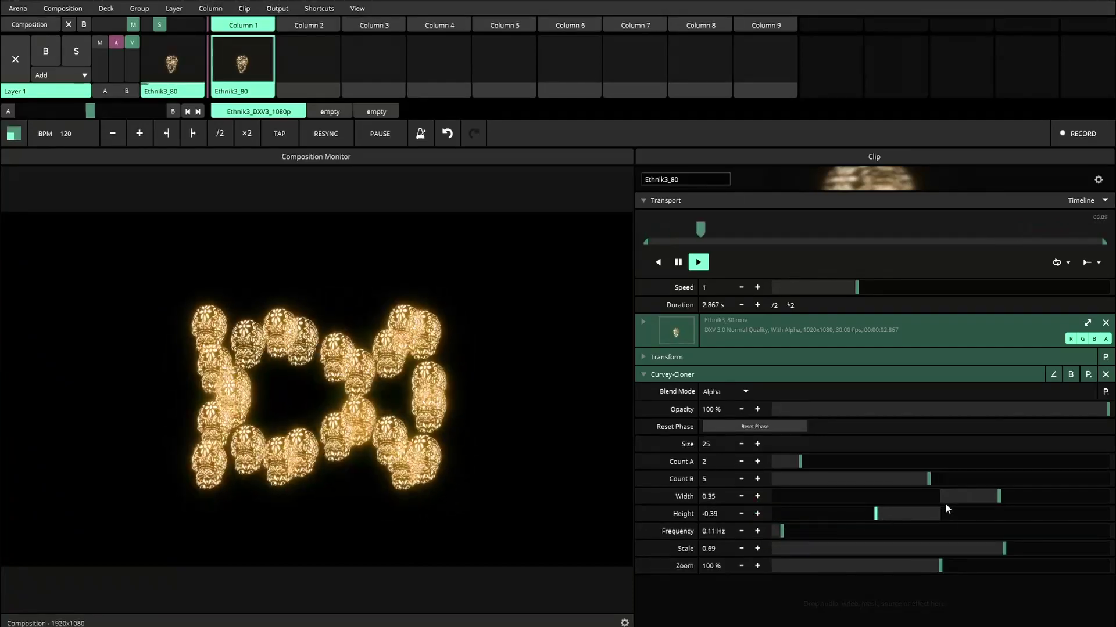
{"action": "left_click_drag", "start_coordinate": [999, 496], "coordinate": [1091, 516]}
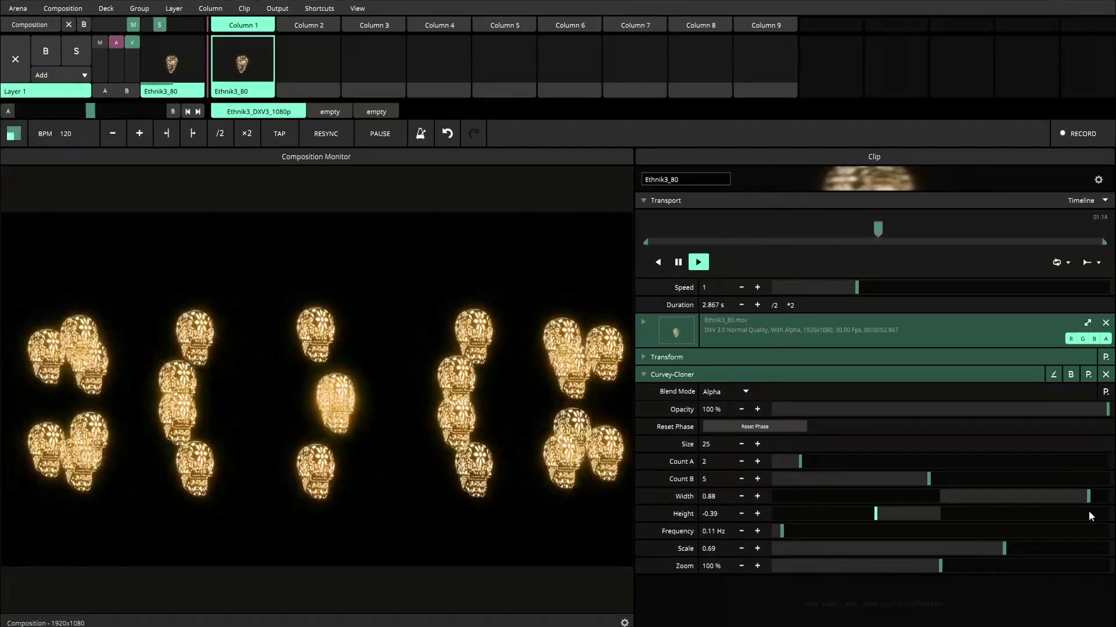